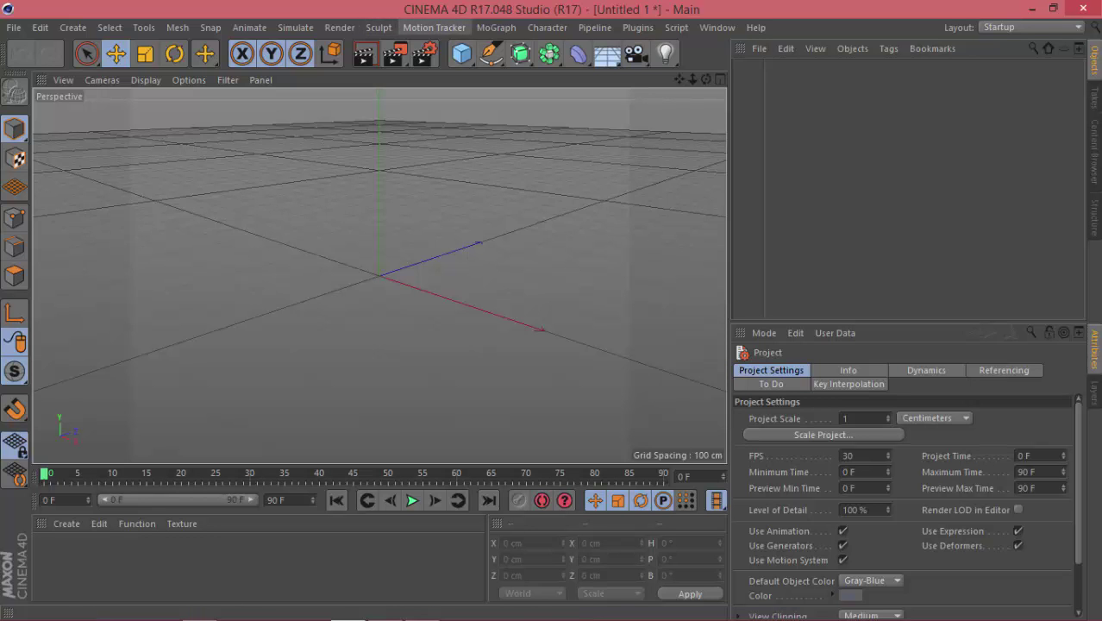
# Step: Add a MoGraph MoText object and orbit to view its extruded 'Text'
pyautogui.click(496, 26)
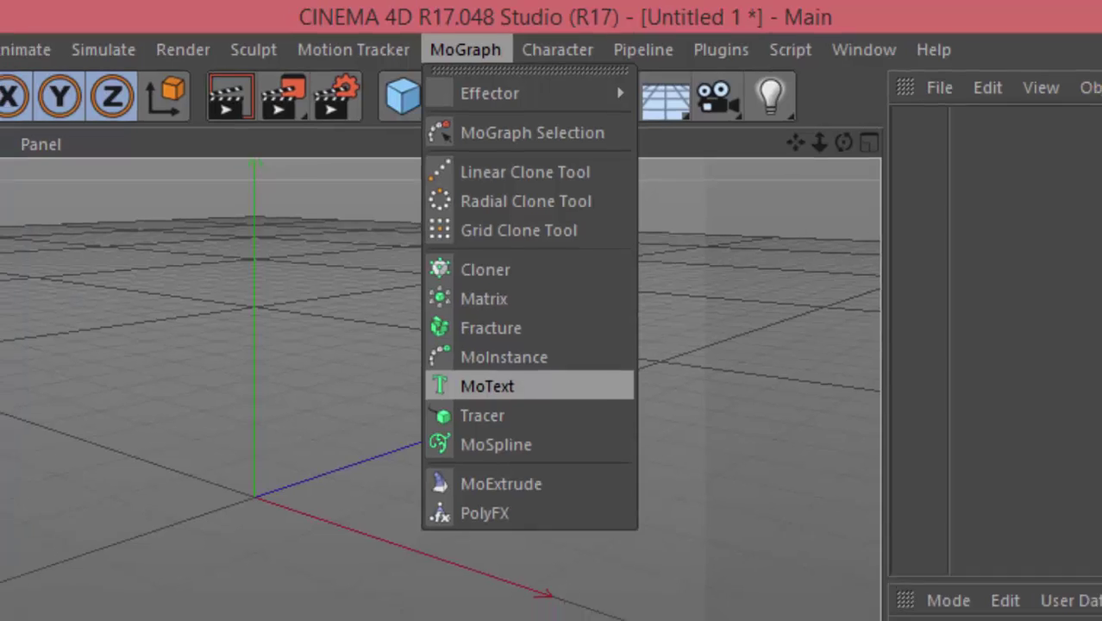
pyautogui.click(486, 399)
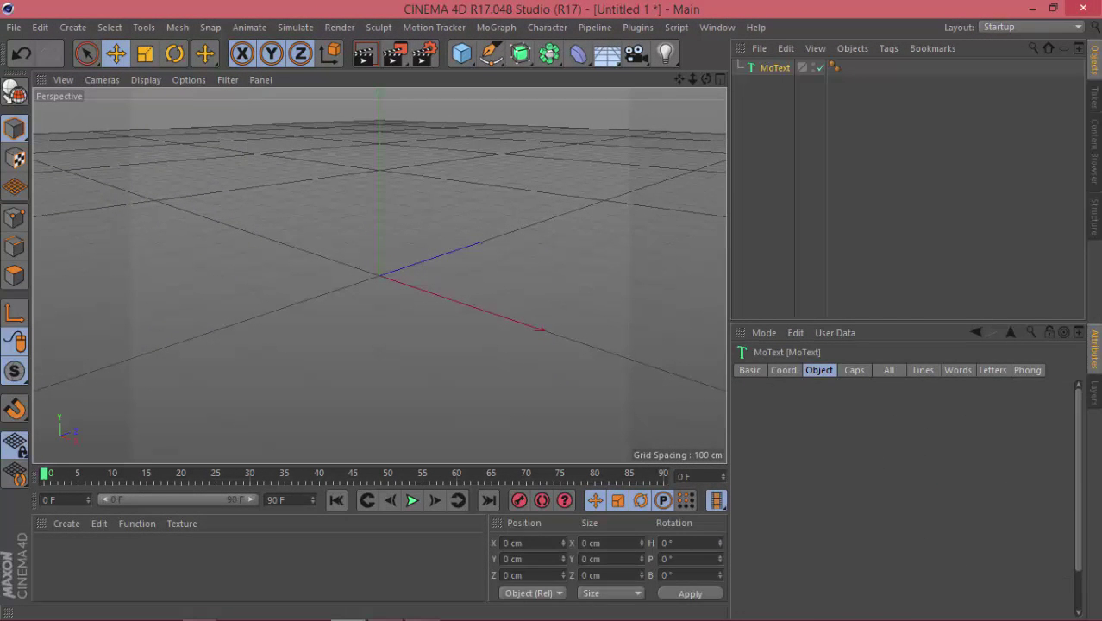
pyautogui.moveTo(379, 276)
pyautogui.keyDown('alt'); pyautogui.mouseDown()
pyautogui.moveTo(259, 294)
pyautogui.moveTo(250, 284)
pyautogui.mouseUp(); pyautogui.keyUp('alt')
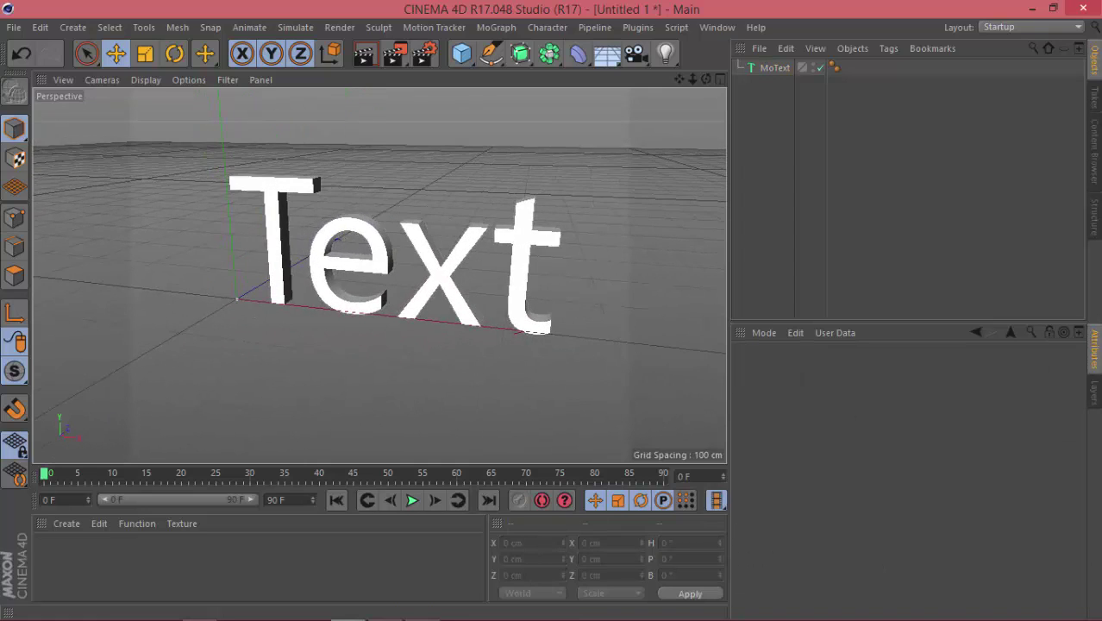
# Step: Replace the placeholder text with MOTION on one line and GRPHICS on a second
pyautogui.click(775, 67)
pyautogui.doubleClick(771, 437)
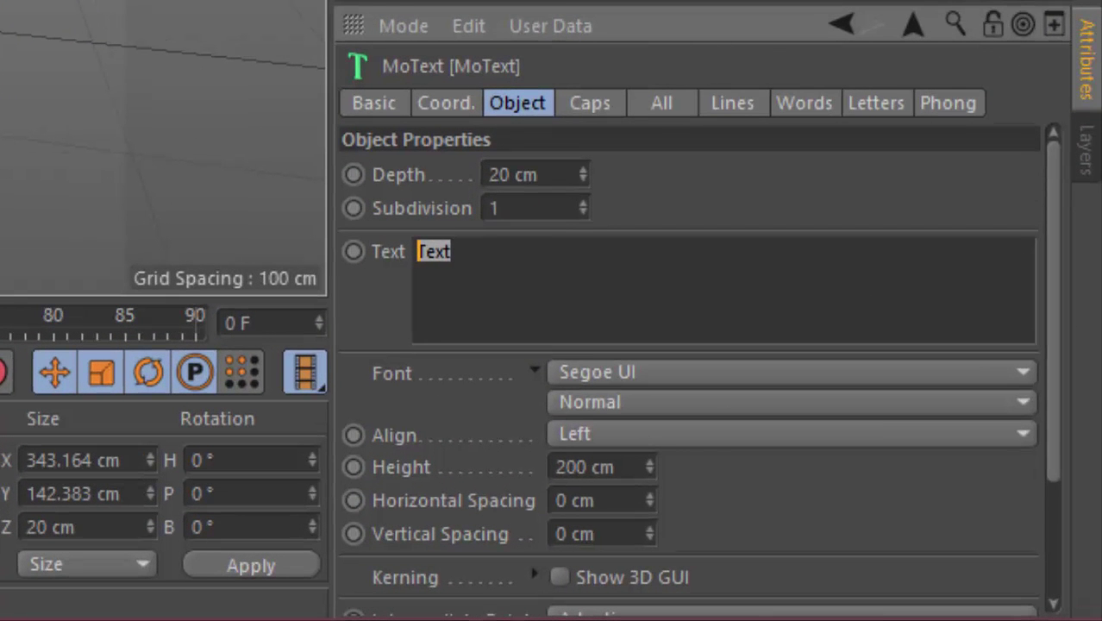
pyautogui.press('BackSpace')
pyautogui.write('N')
pyautogui.press('Return')
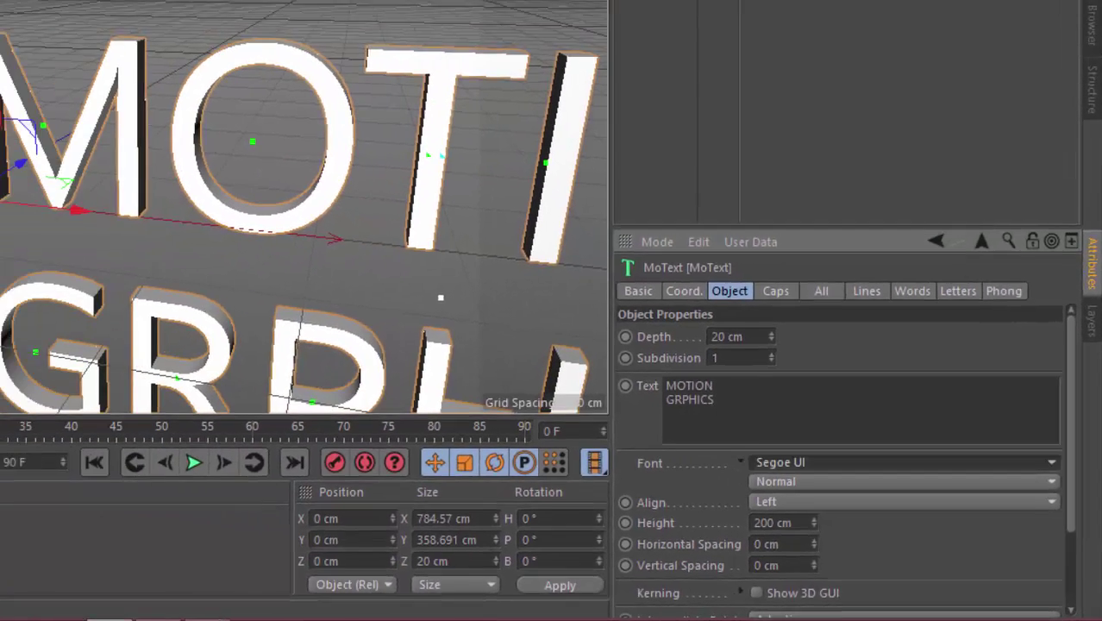
# Step: Switch the MoText font to Segoe UI Black Italic
pyautogui.click(949, 501)
pyautogui.scroll(-2, 949, 345)
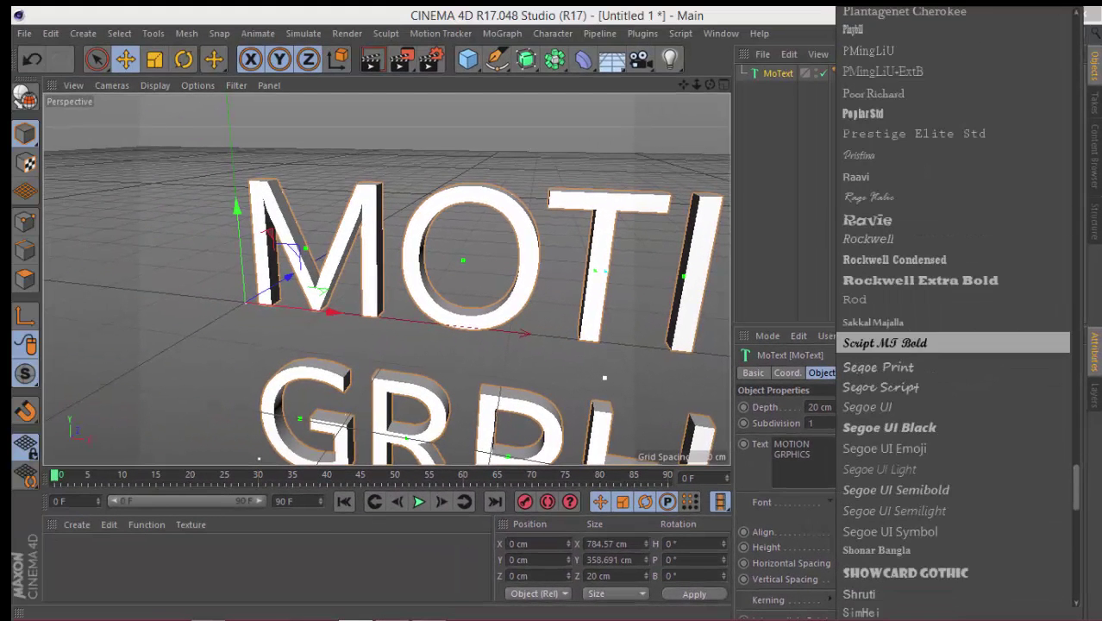
pyautogui.scroll(-2, 948, 344)
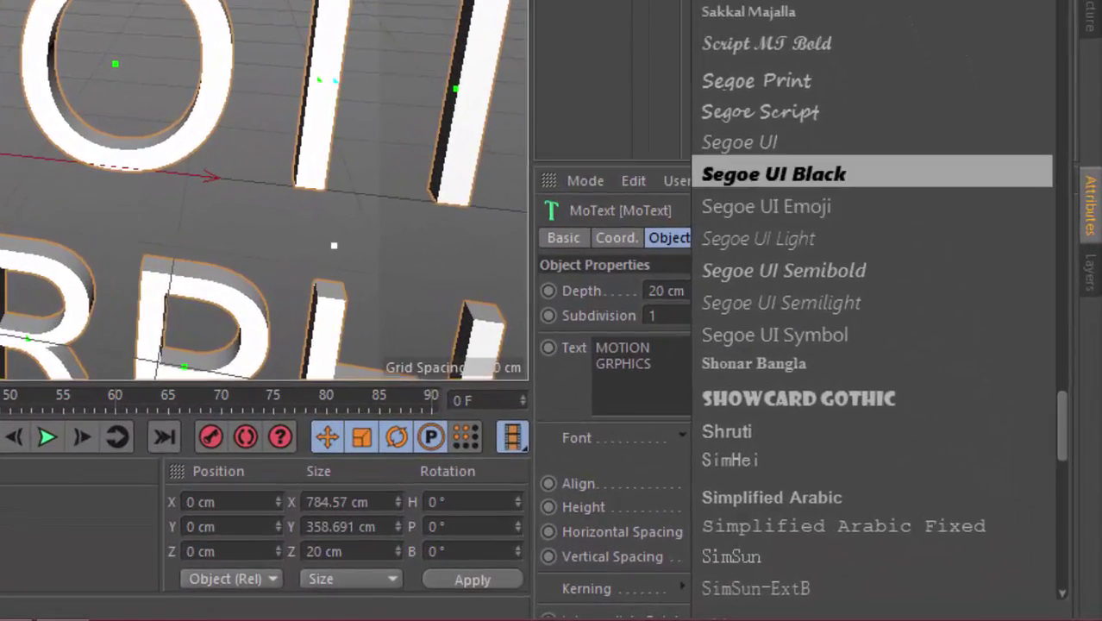
pyautogui.click(886, 326)
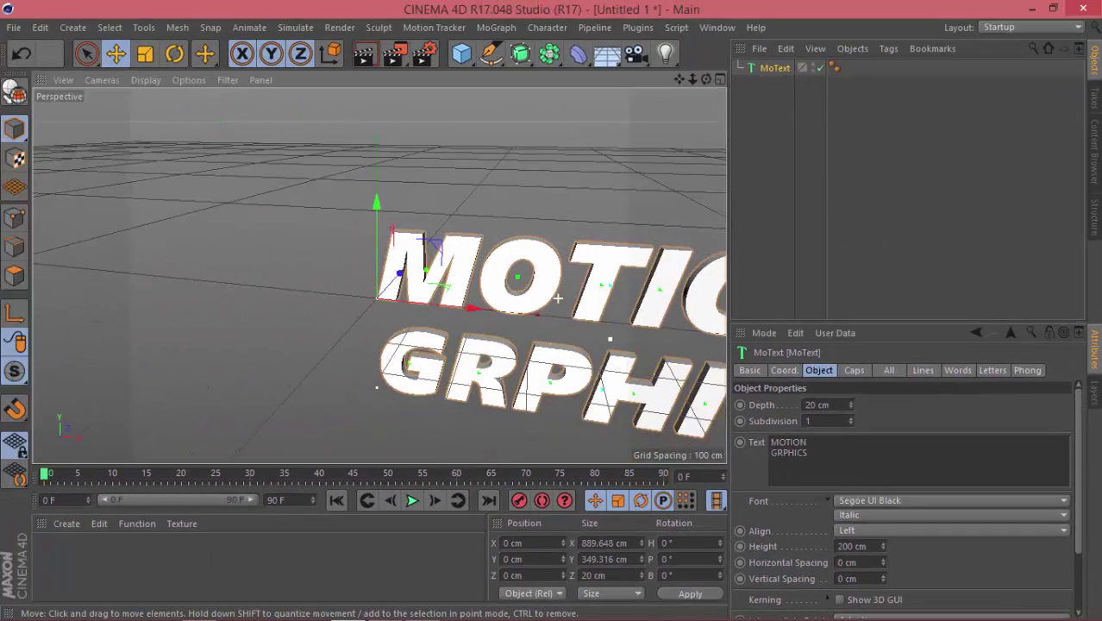
pyautogui.moveTo(327, 284)
pyautogui.keyDown('alt'); pyautogui.mouseDown()
pyautogui.moveTo(380, 276)
pyautogui.moveTo(366, 275)
pyautogui.mouseUp(); pyautogui.keyUp('alt')
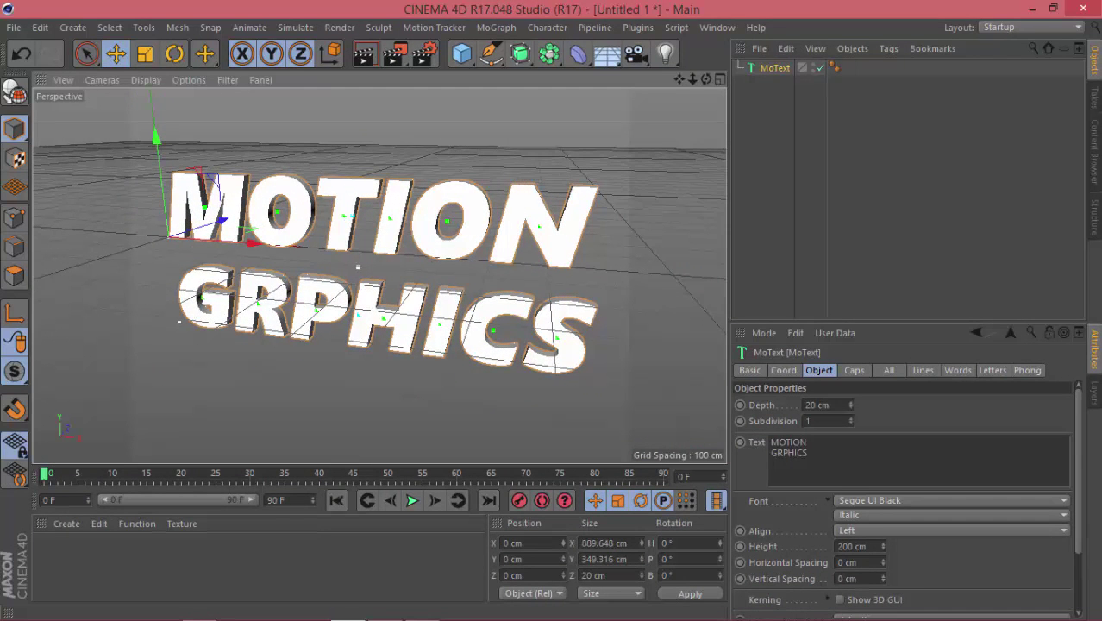
pyautogui.keyDown('alt'); pyautogui.moveTo(358, 267); pyautogui.dragTo(344, 268); pyautogui.keyUp('alt')
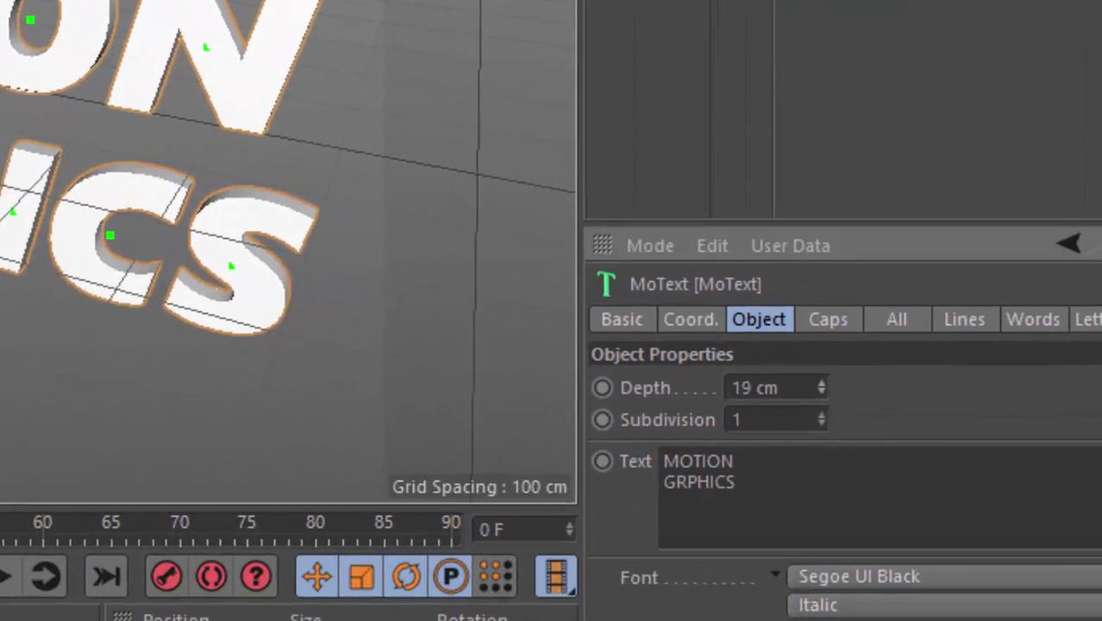
# Step: Extrude the letters 68 cm deep with 3 subdivisions and nudge the text slightly
pyautogui.moveTo(821, 387); pyautogui.dragTo(821, 345)
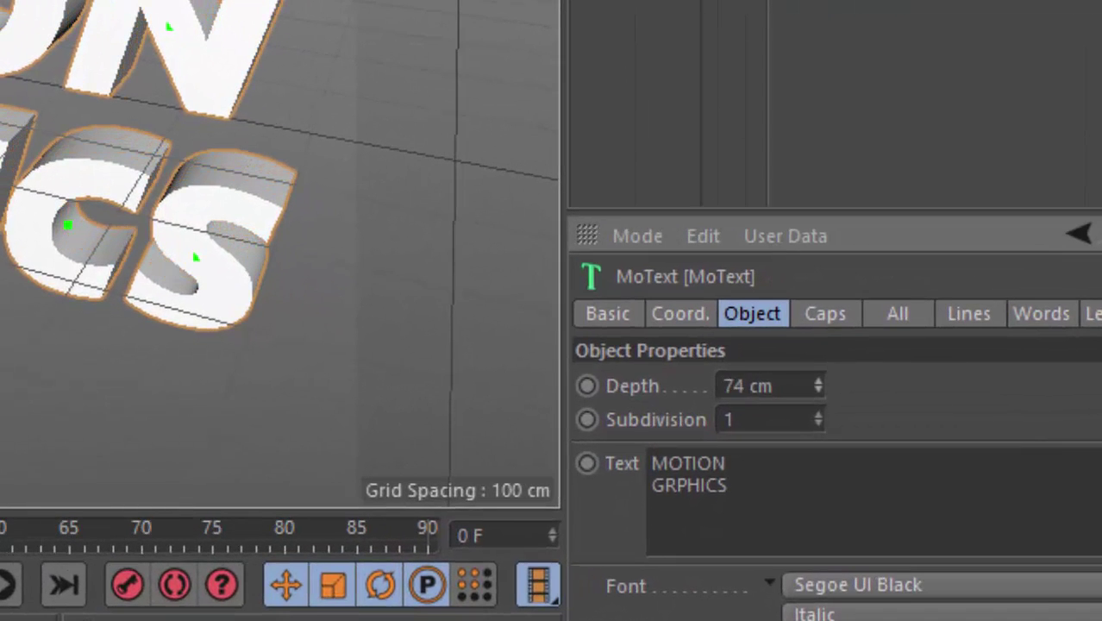
pyautogui.moveTo(821, 387); pyautogui.dragTo(820, 392)
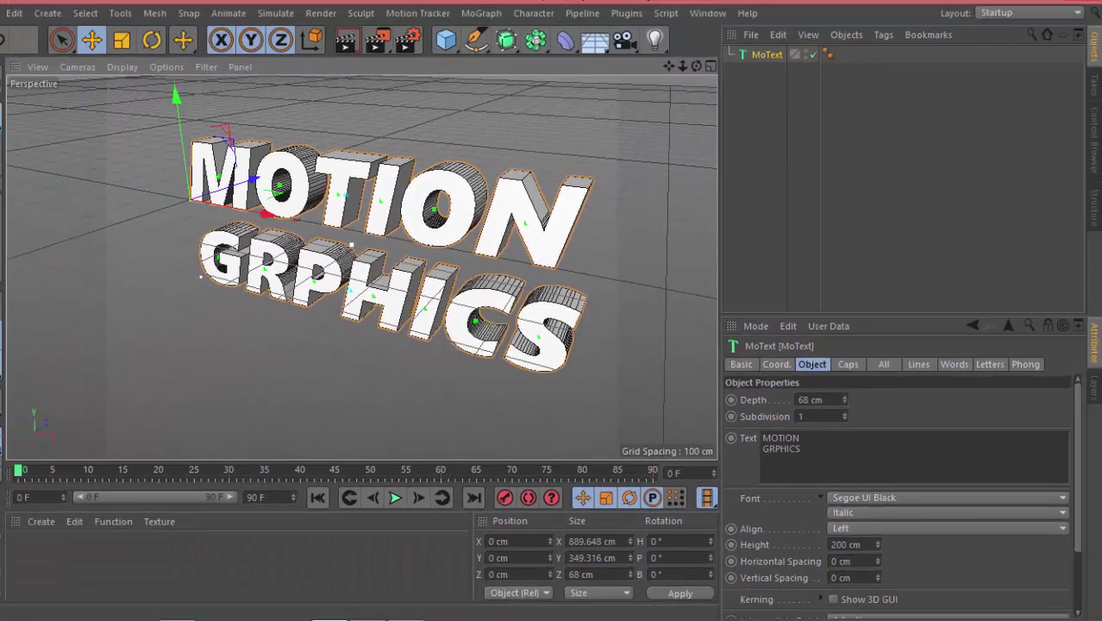
pyautogui.click(844, 413)
pyautogui.click(844, 413)
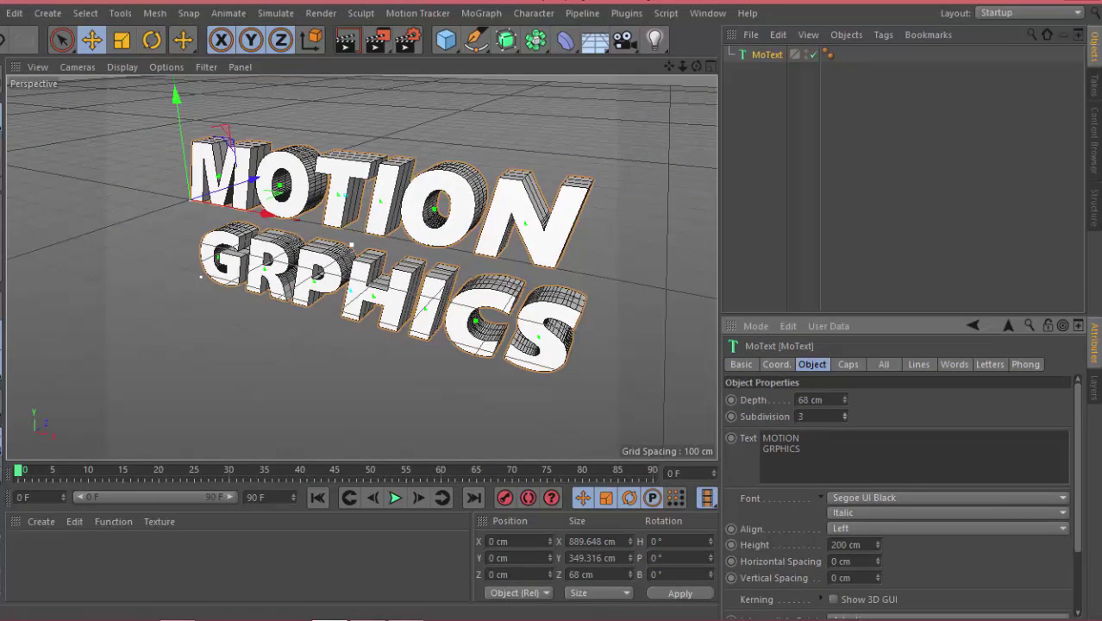
pyautogui.moveTo(225, 200); pyautogui.dragTo(195, 226)
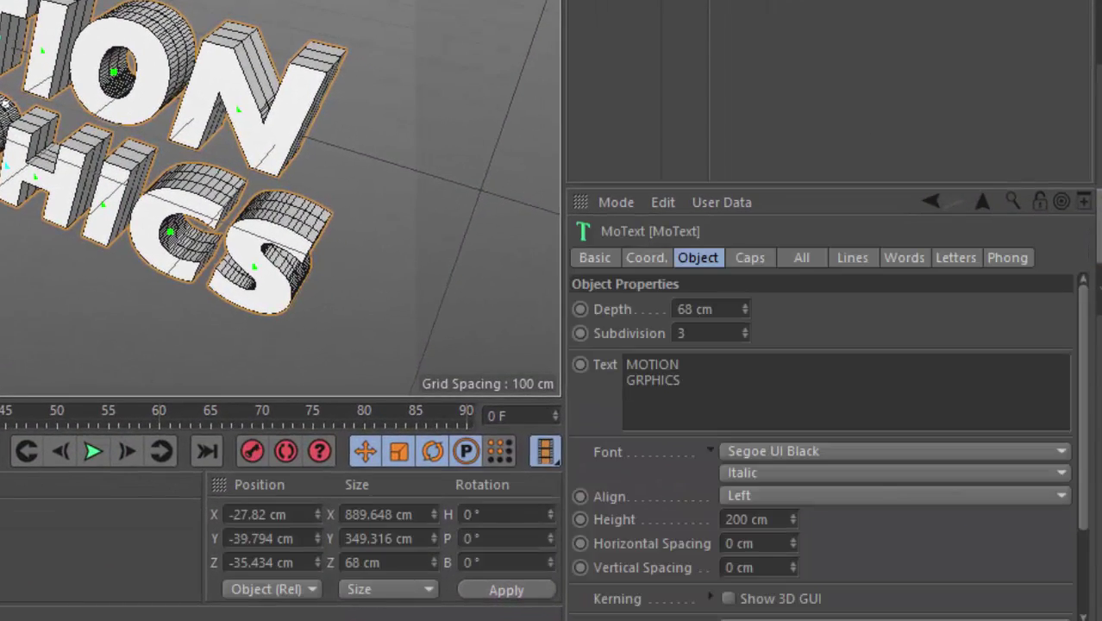
# Step: Confirm both the Start and End caps remain set to Cap
pyautogui.click(749, 257)
pyautogui.click(918, 308)
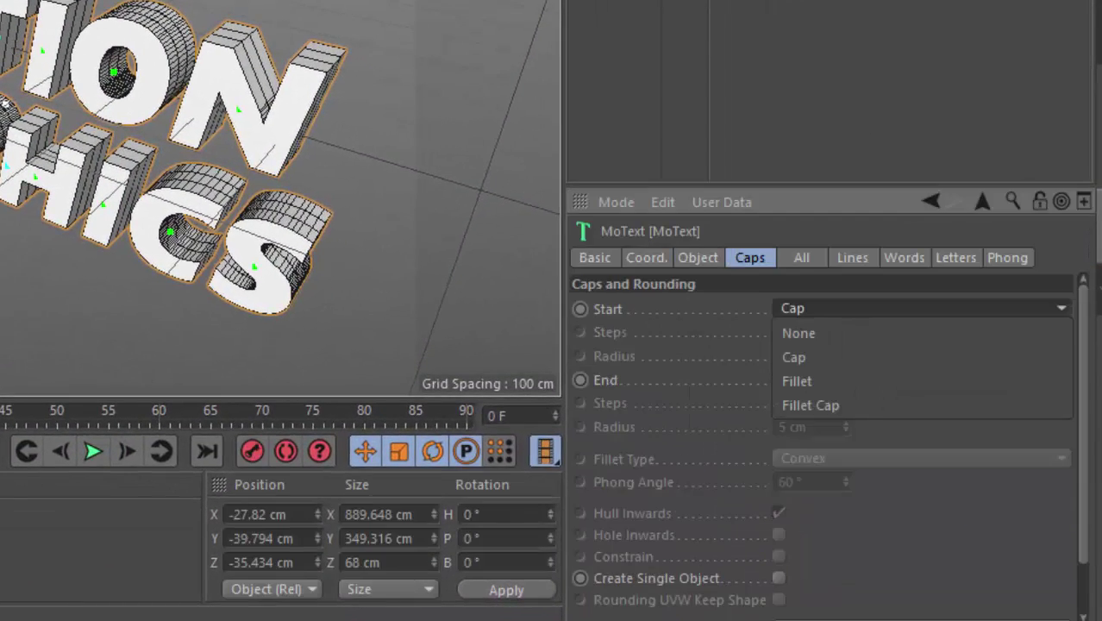
pyautogui.click(802, 355)
pyautogui.click(918, 379)
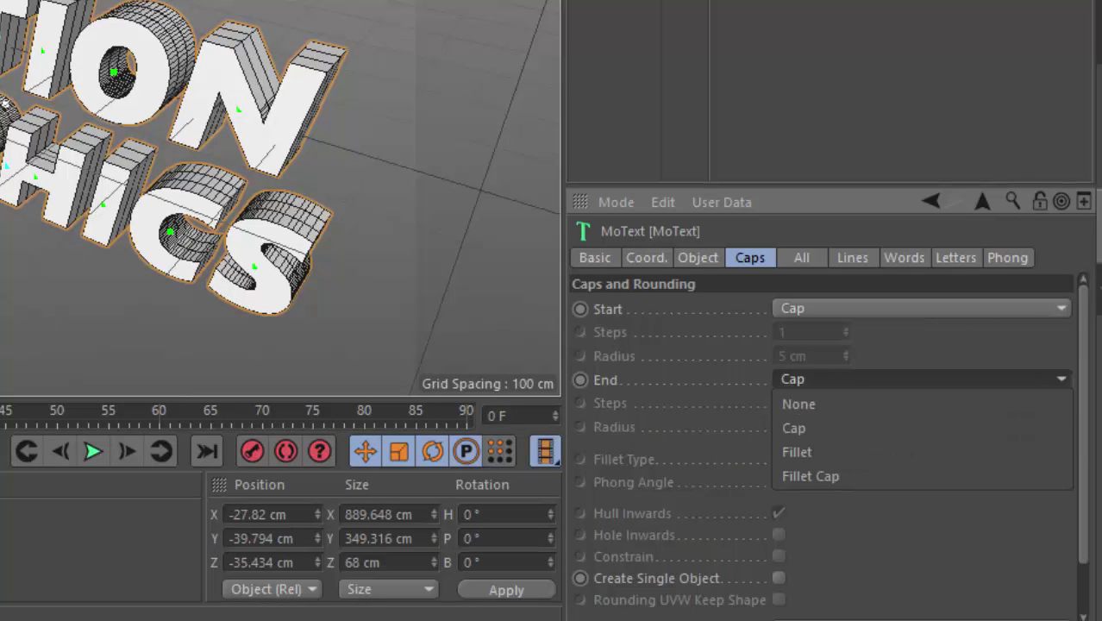
pyautogui.click(793, 428)
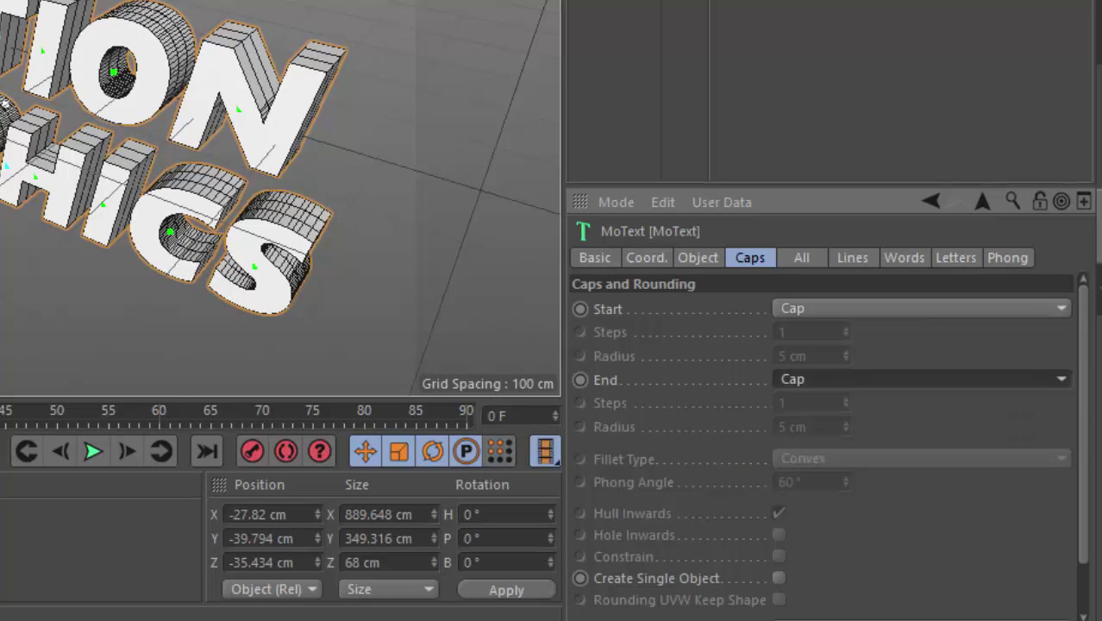
# Step: Select both lines in the MoText Text field and delete them
pyautogui.click(697, 257)
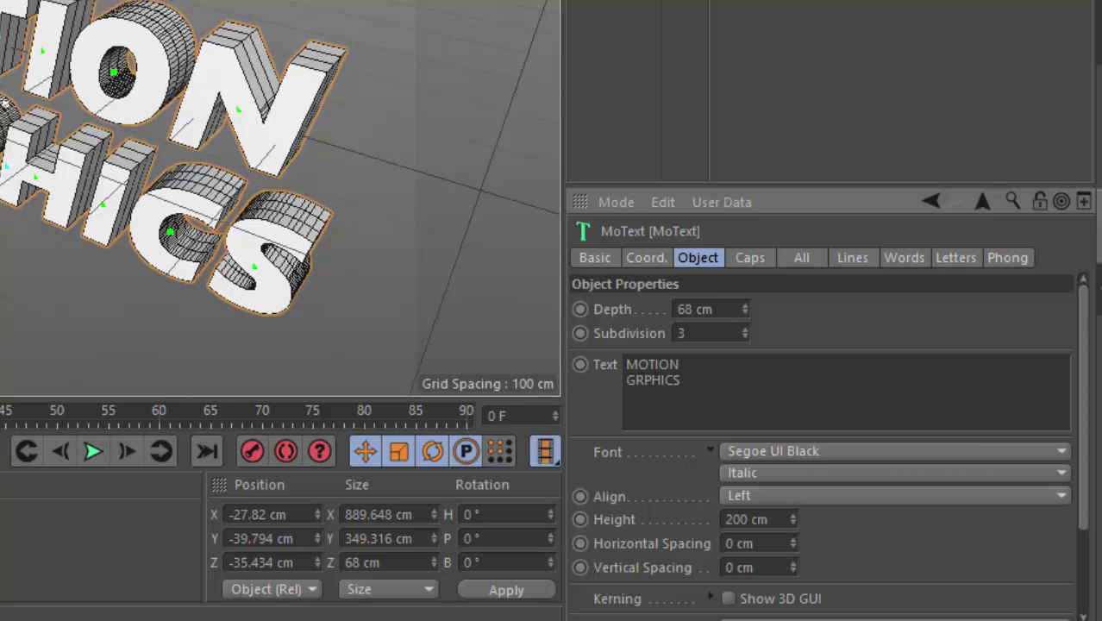
pyautogui.moveTo(682, 382); pyautogui.dragTo(627, 362)
pyautogui.press('BackSpace')
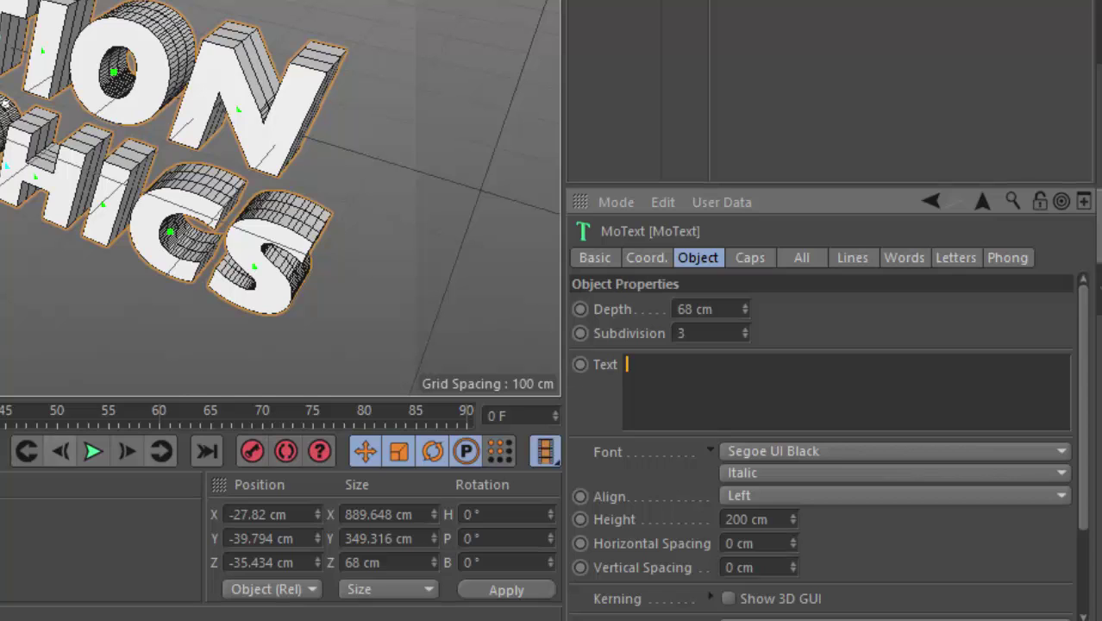
# Step: Enable Auto Keyframing, key the empty text, and add M on the next frame
pyautogui.click(295, 460)
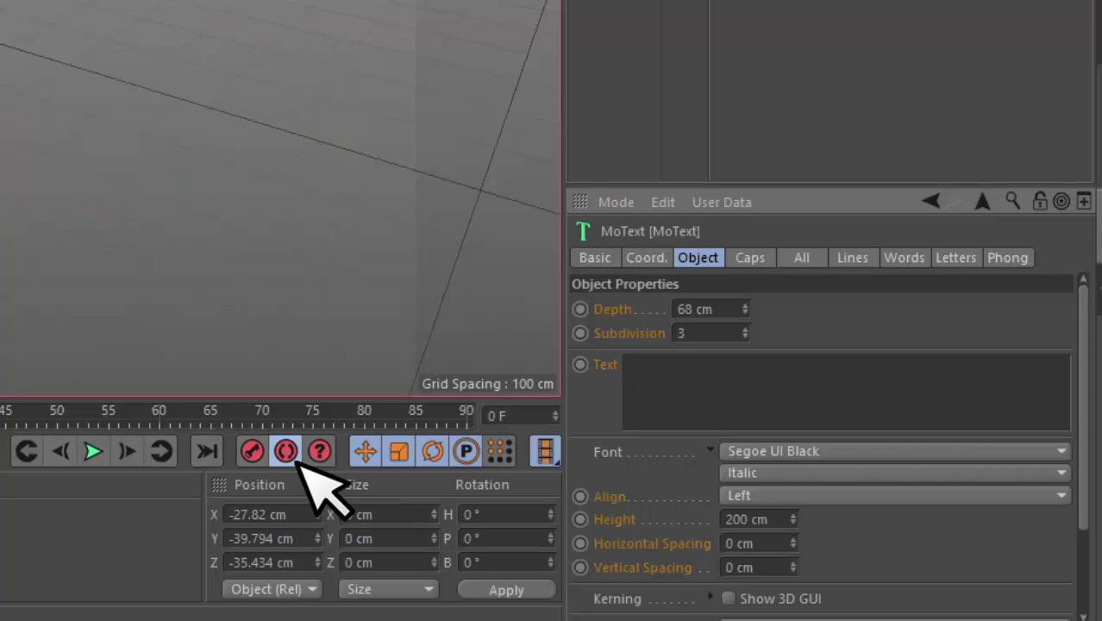
pyautogui.click(581, 366)
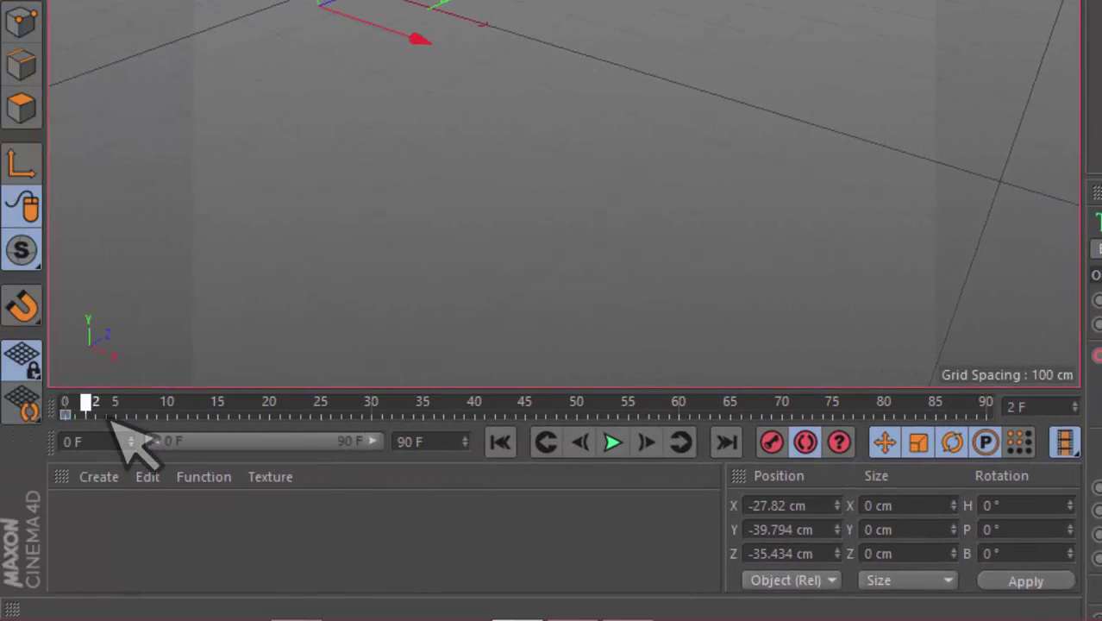
pyautogui.press('g')
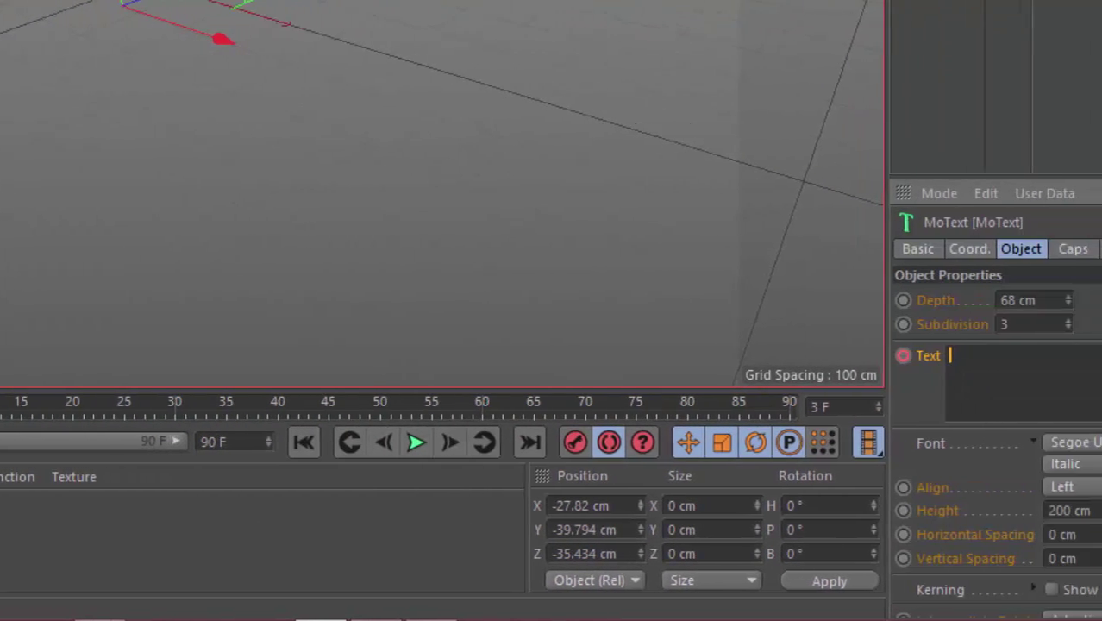
pyautogui.write('M')
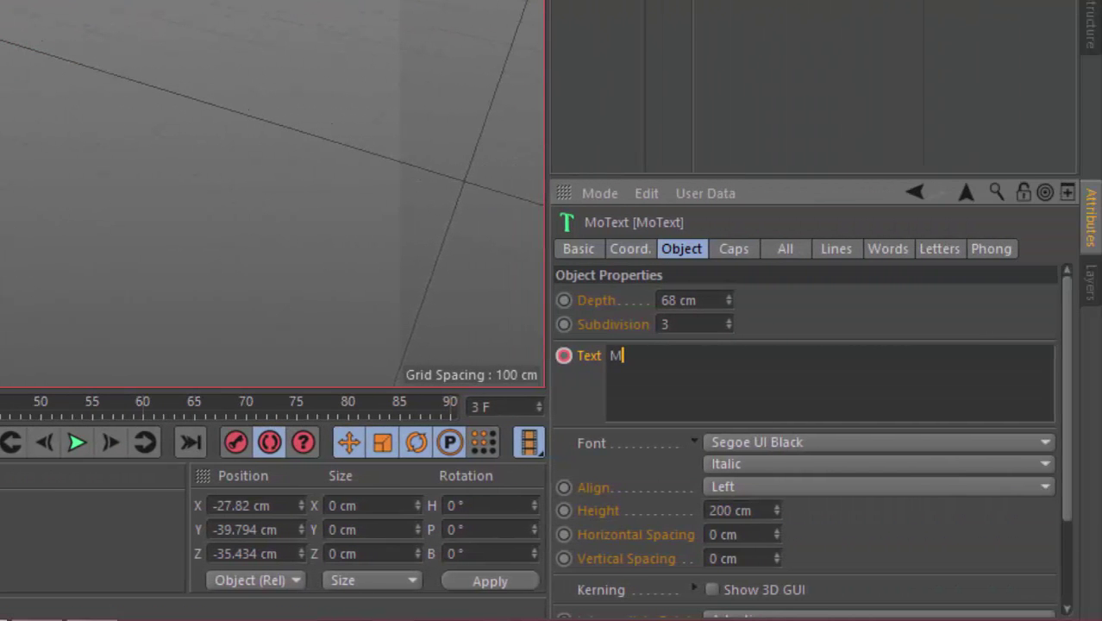
pyautogui.click(573, 369)
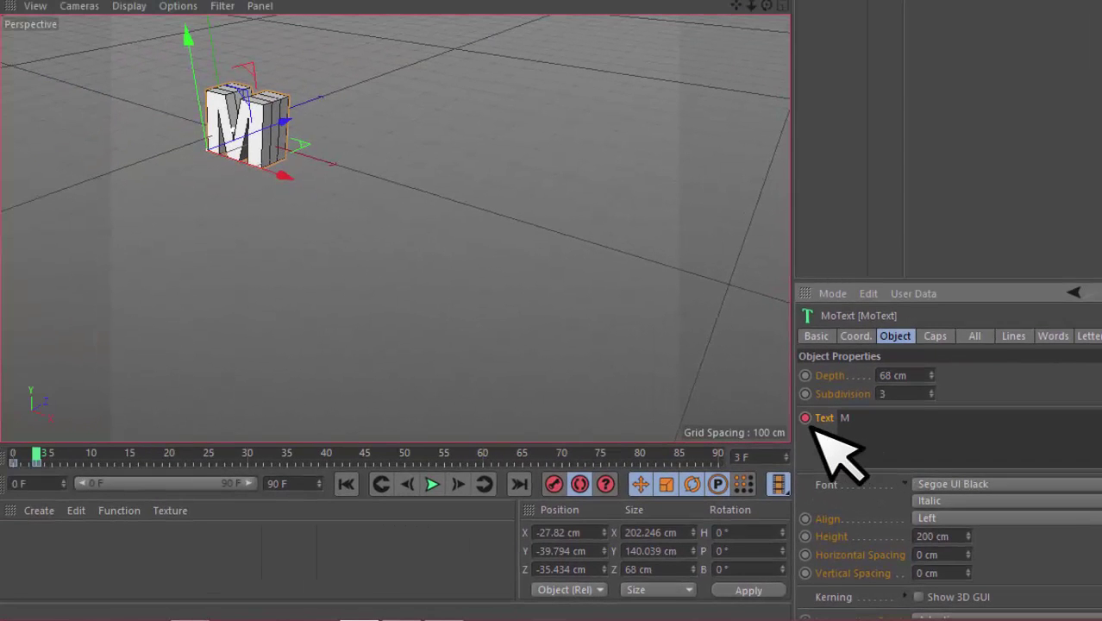
# Step: Add O at frame 5 and continue keying letters until MOTION is complete
pyautogui.click(57, 460)
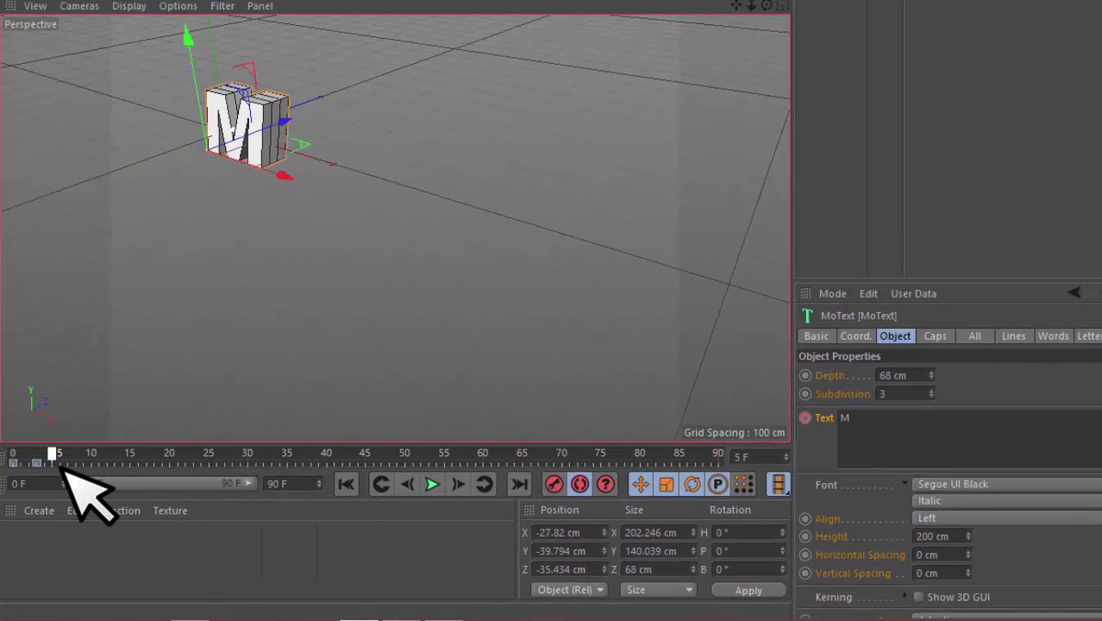
pyautogui.click(865, 431)
pyautogui.write('O')
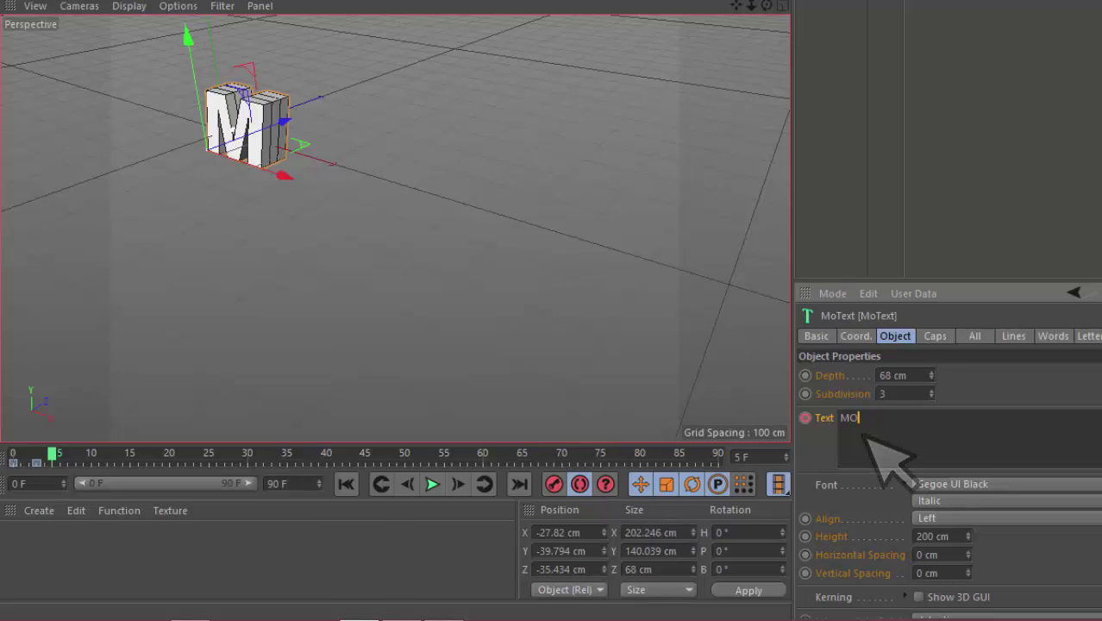
pyautogui.click(815, 431)
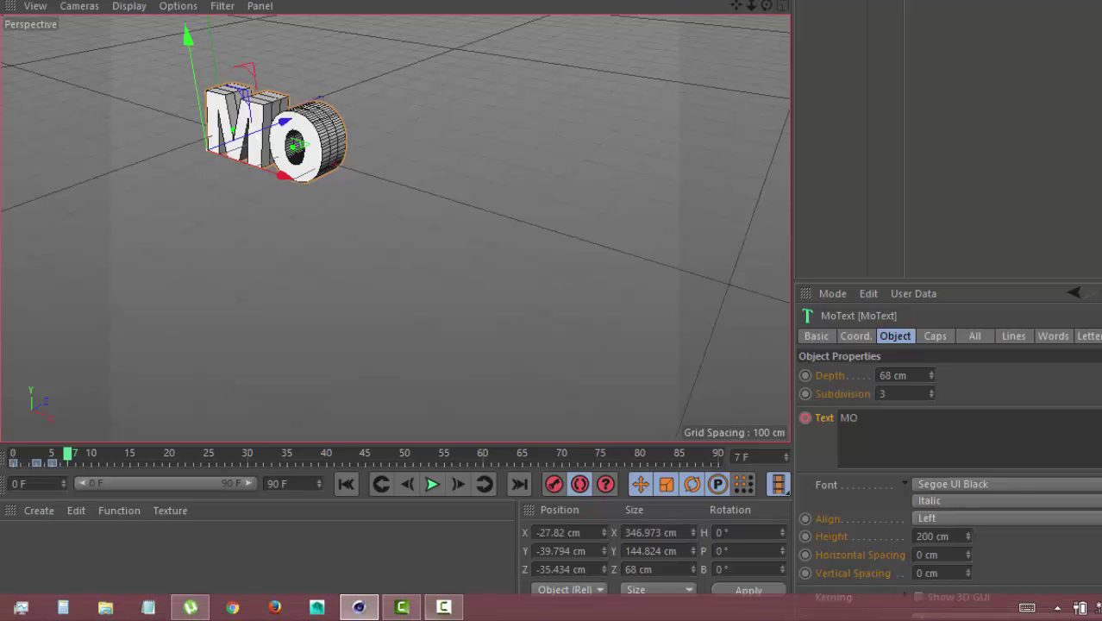
pyautogui.click(444, 607)
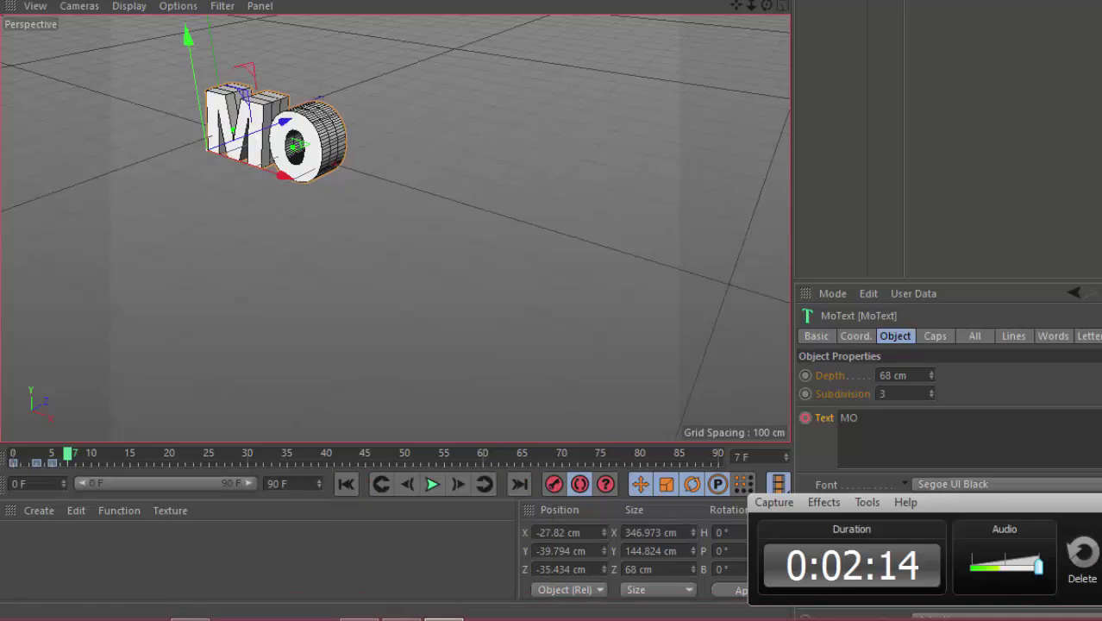
pyautogui.press('F9')
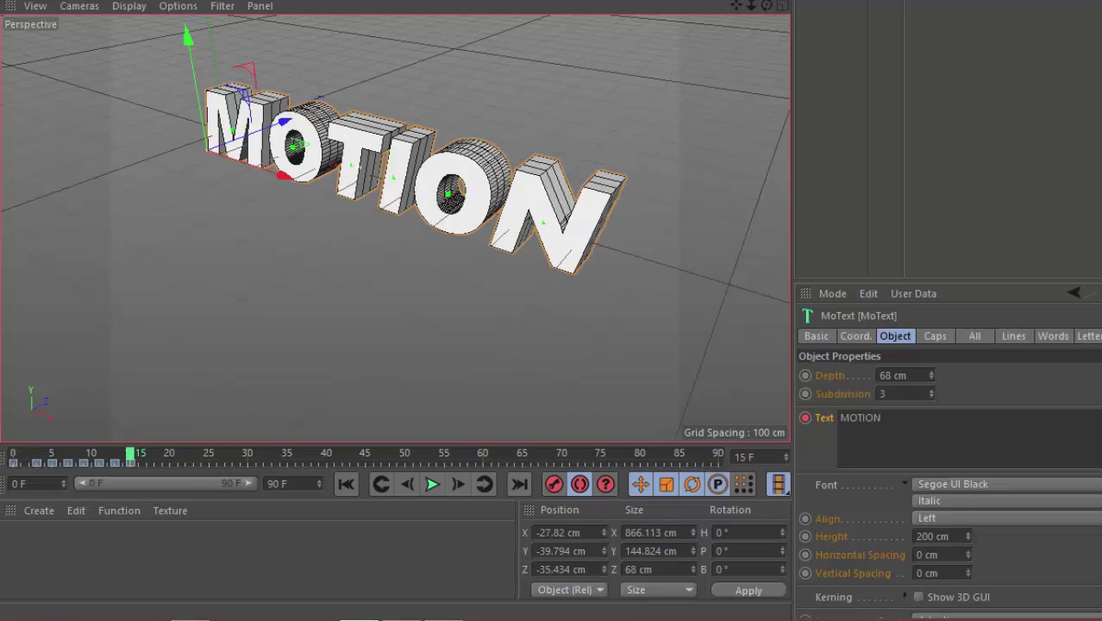
pyautogui.click(935, 335)
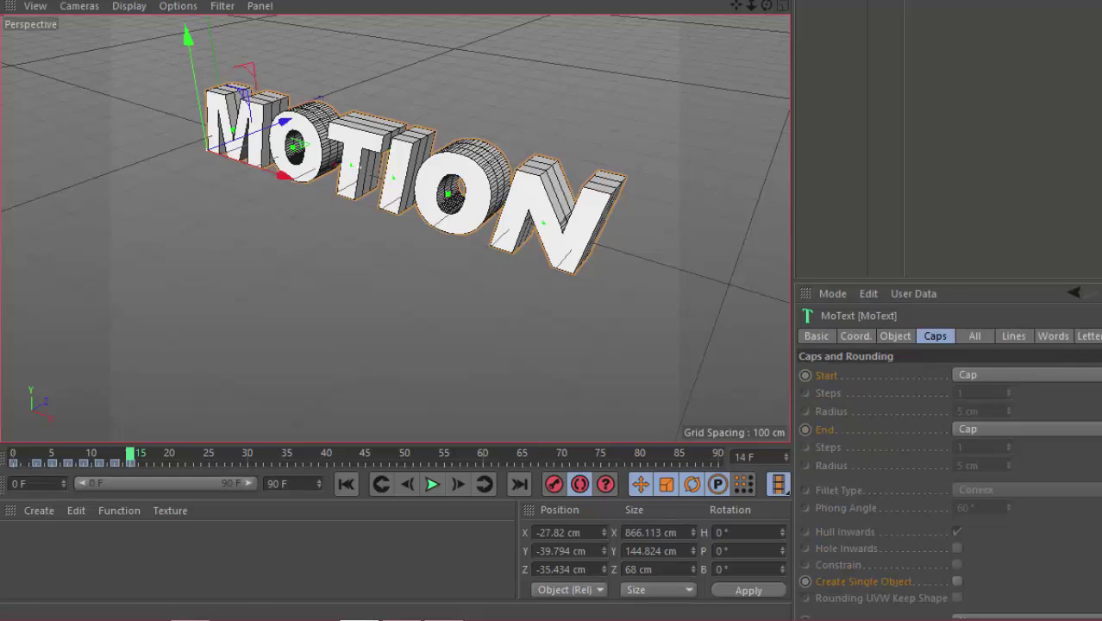
# Step: Replay the type-on animation and set the Start cap to Fillet Cap
pyautogui.hotkey('shift', 'f')
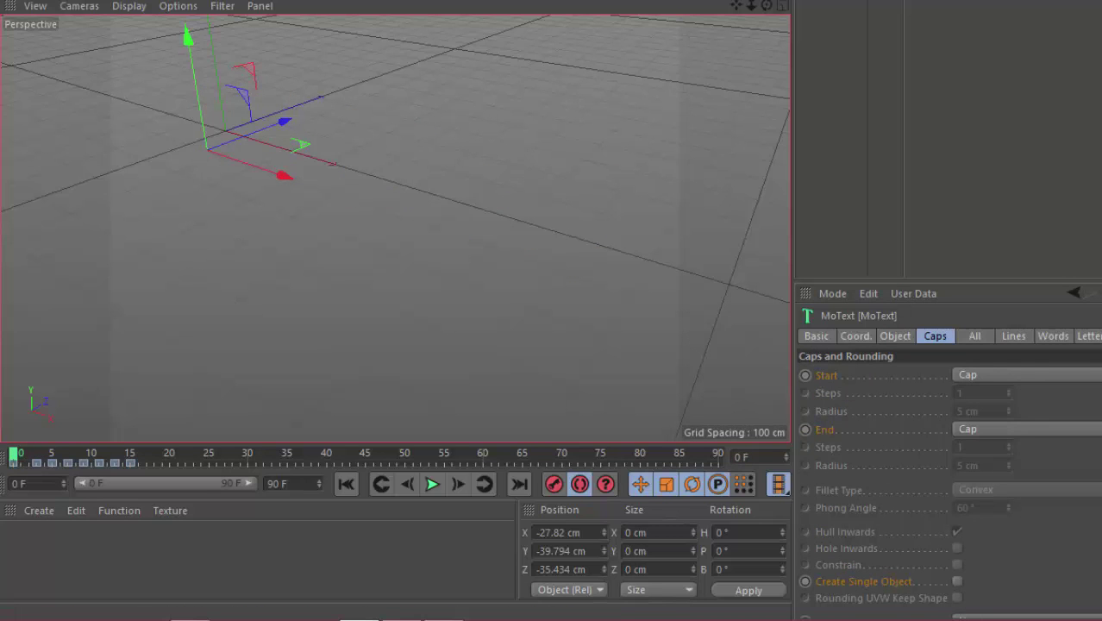
pyautogui.press('F8')
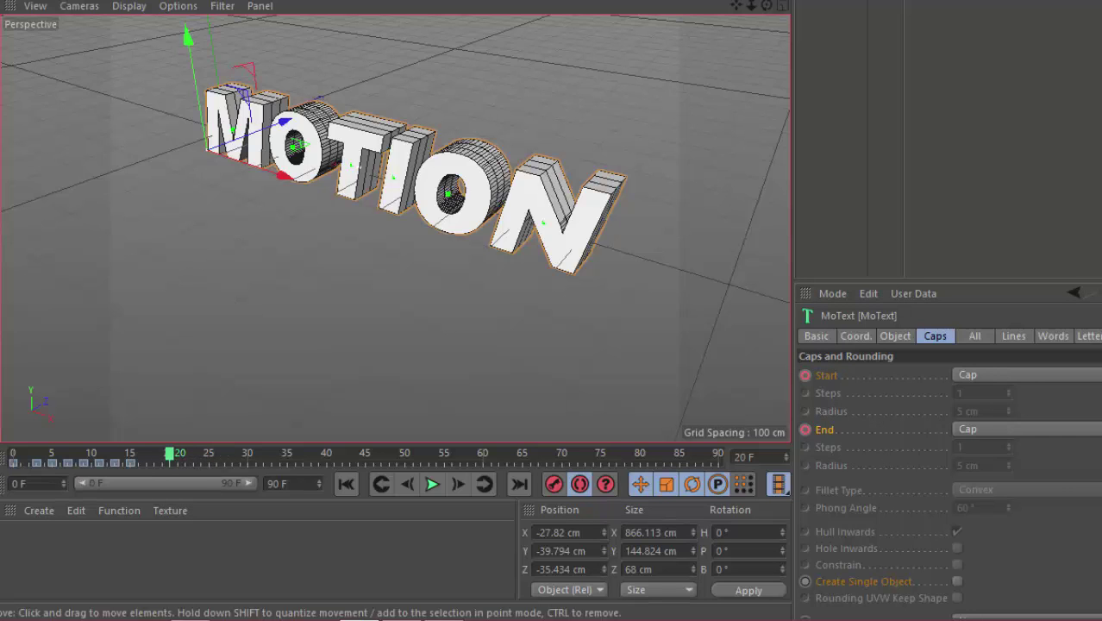
pyautogui.click(1027, 375)
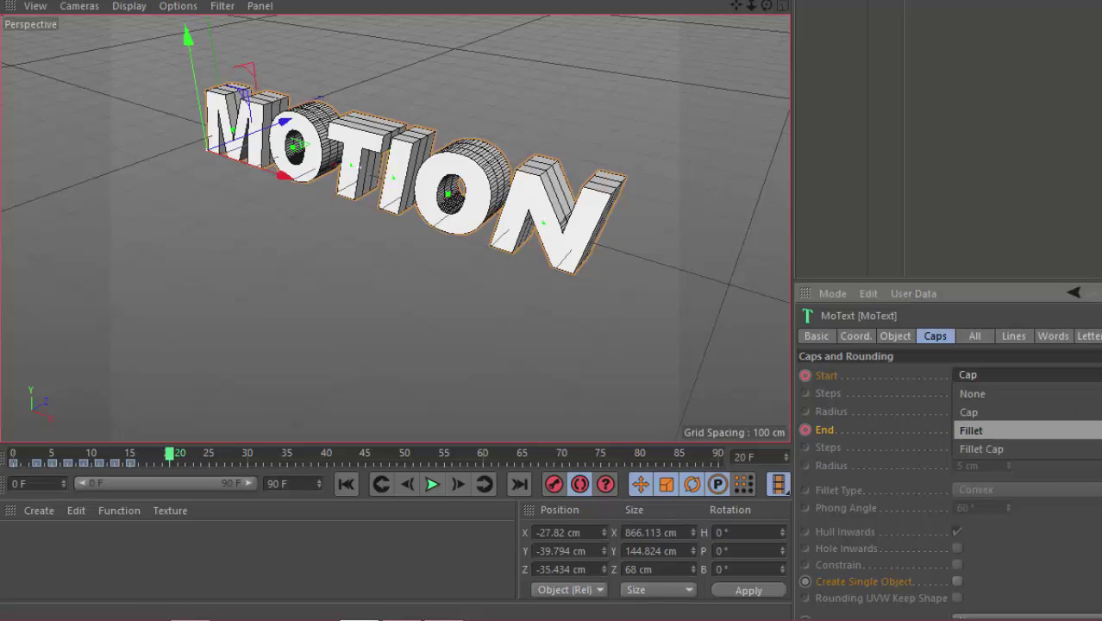
pyautogui.click(1045, 452)
# Step: Set the End cap to Fillet Cap and step to frame 20
pyautogui.click(1027, 429)
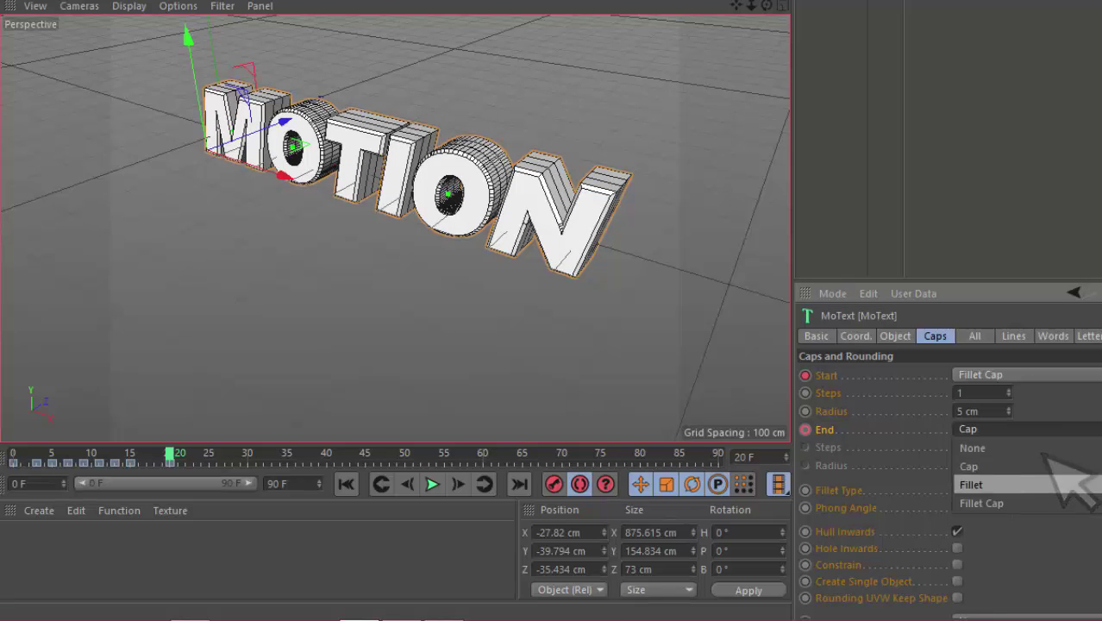
pyautogui.click(1045, 505)
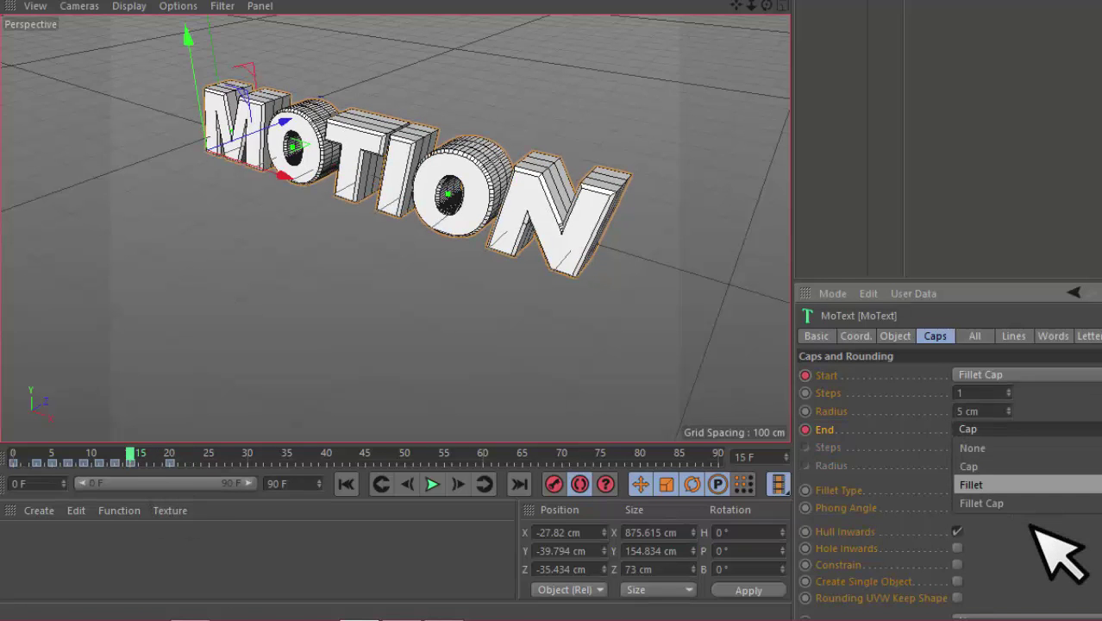
pyautogui.click(1026, 504)
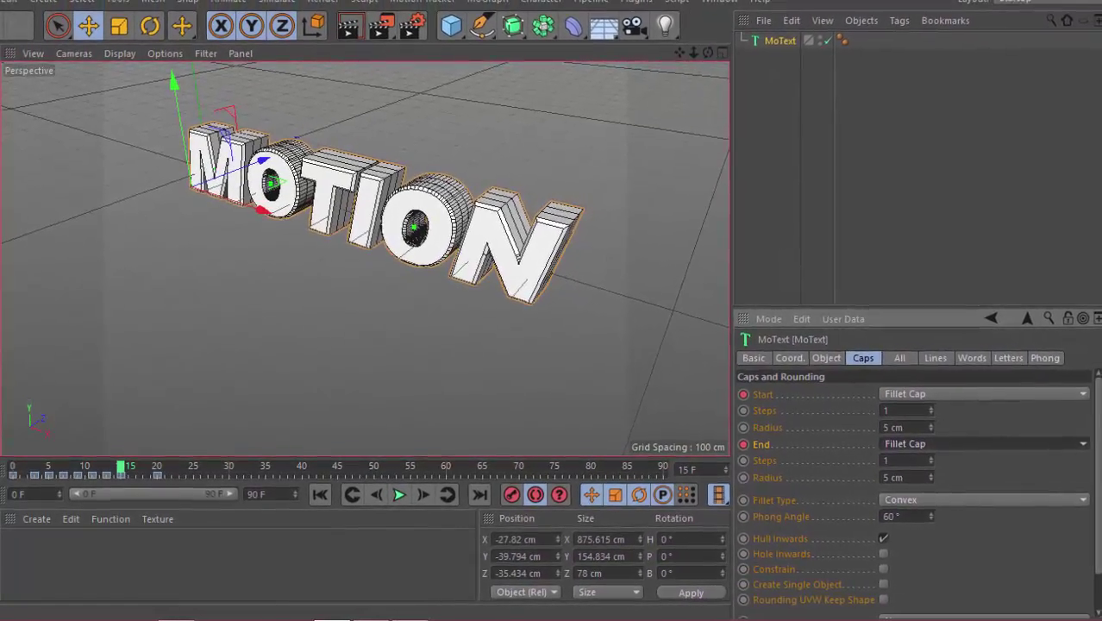
pyautogui.press('g')
pyautogui.press('g')
pyautogui.press('g')
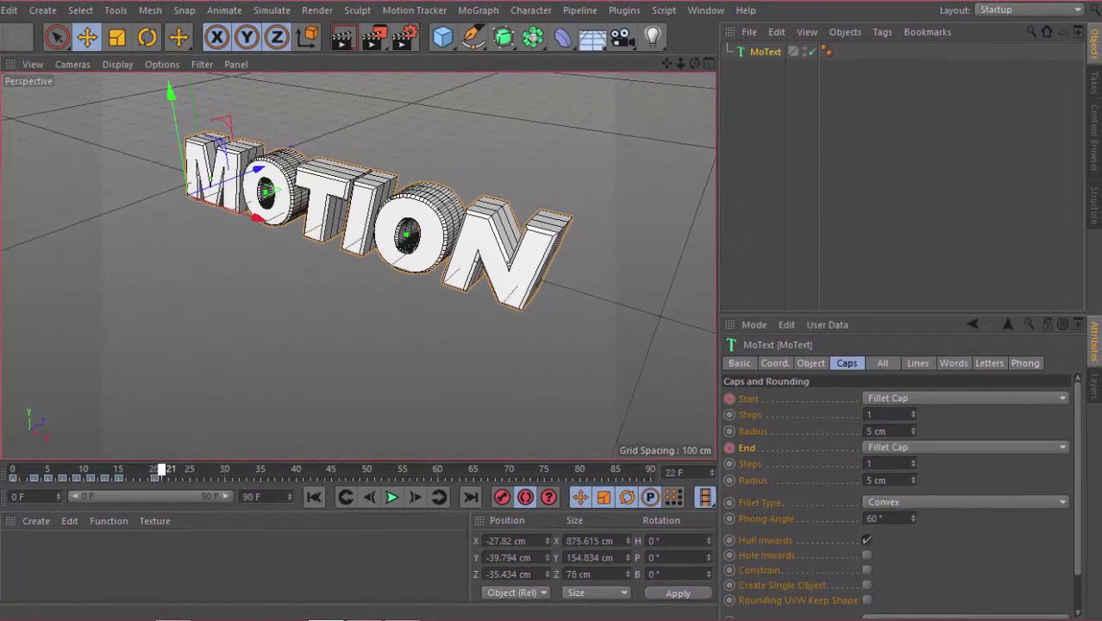
pyautogui.press('f')
pyautogui.press('f')
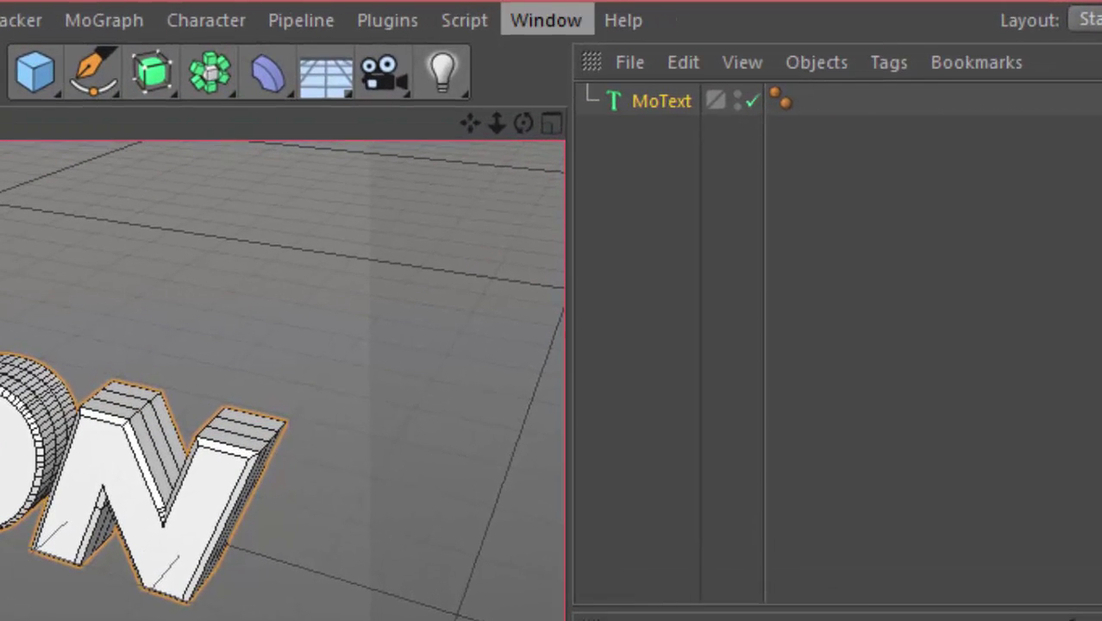
# Step: In the Dope Sheet, delete the MoText Start Cap and End Cap keys at frame 20
pyautogui.click(705, 9)
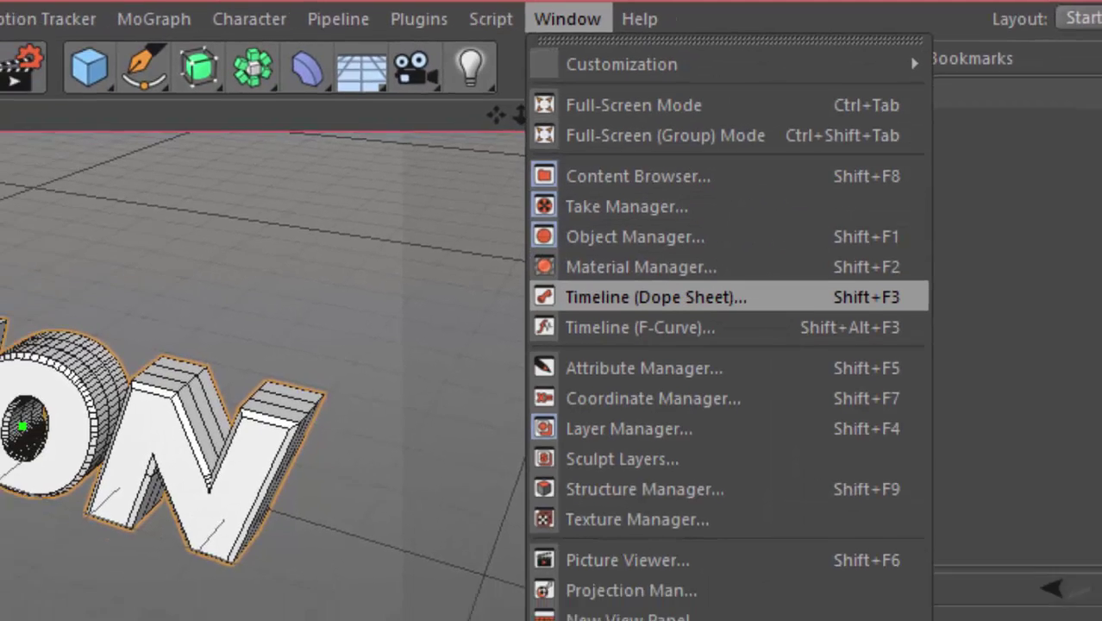
pyautogui.click(641, 318)
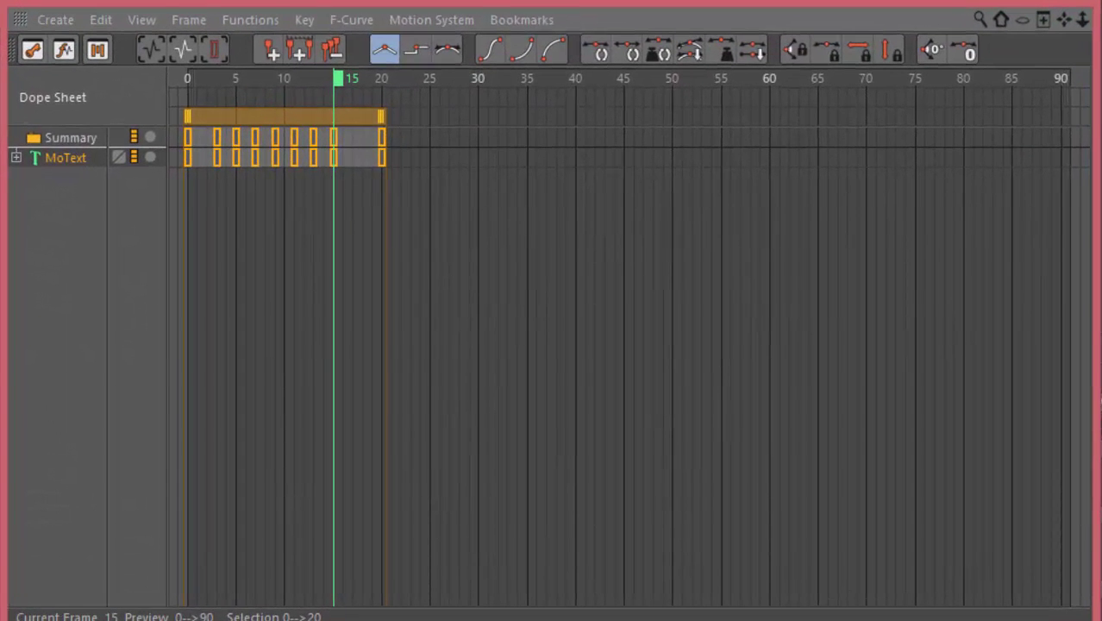
pyautogui.click(172, 183)
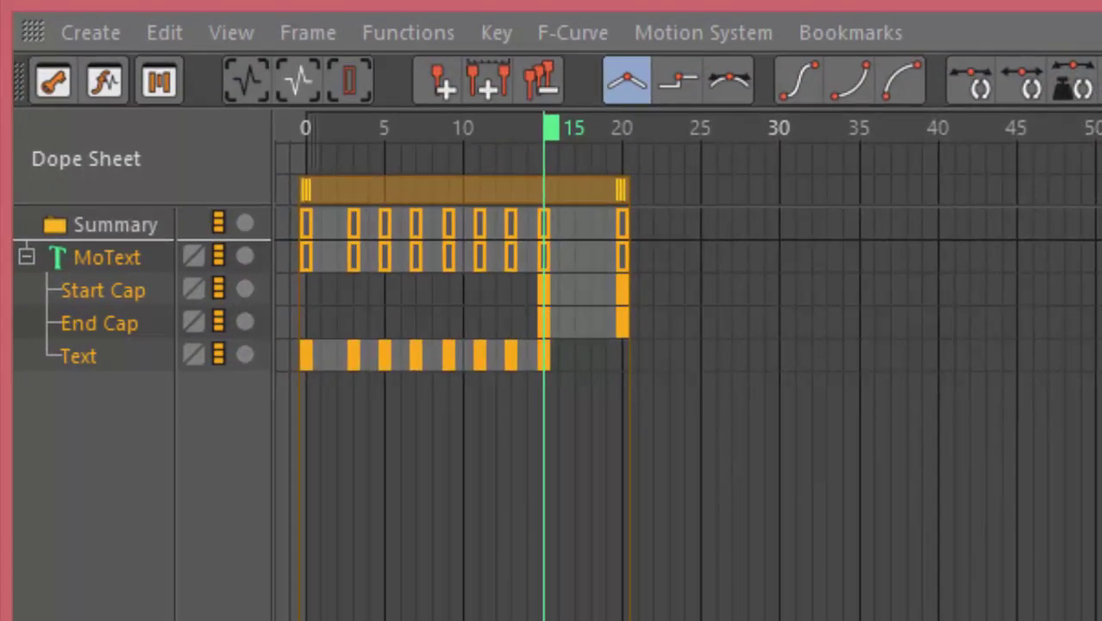
pyautogui.moveTo(321, 172); pyautogui.dragTo(392, 183)
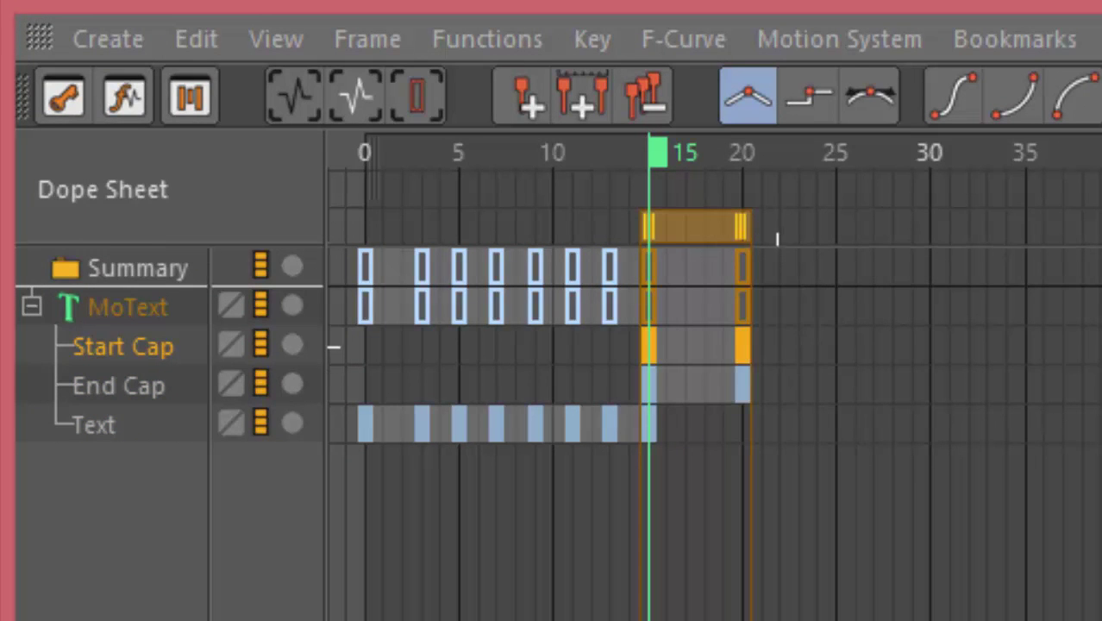
pyautogui.moveTo(729, 343); pyautogui.dragTo(781, 409)
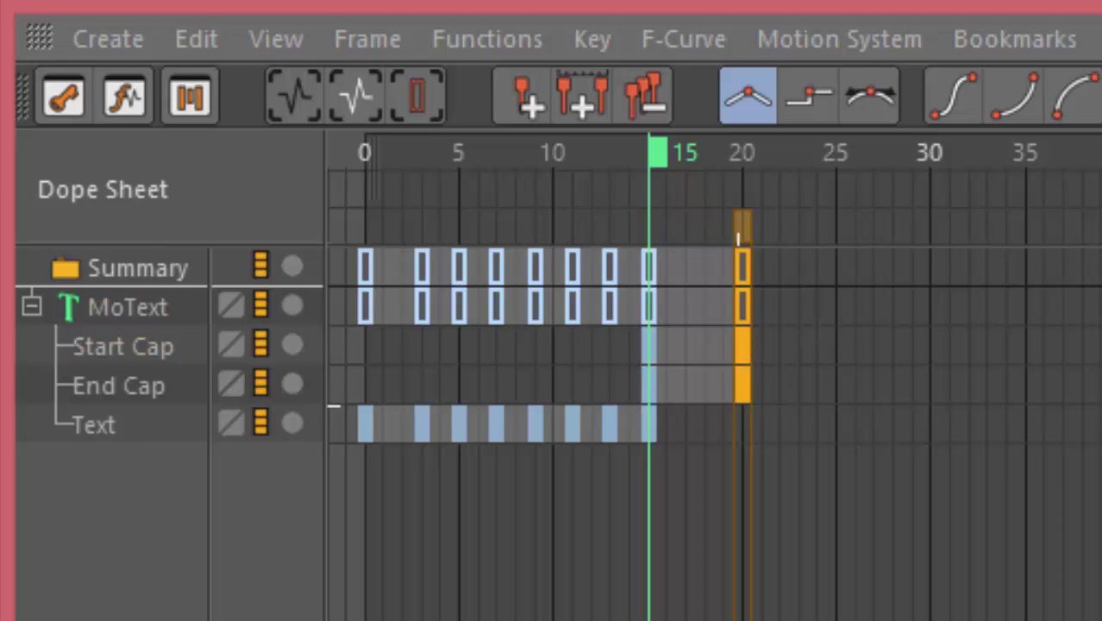
pyautogui.press('Delete')
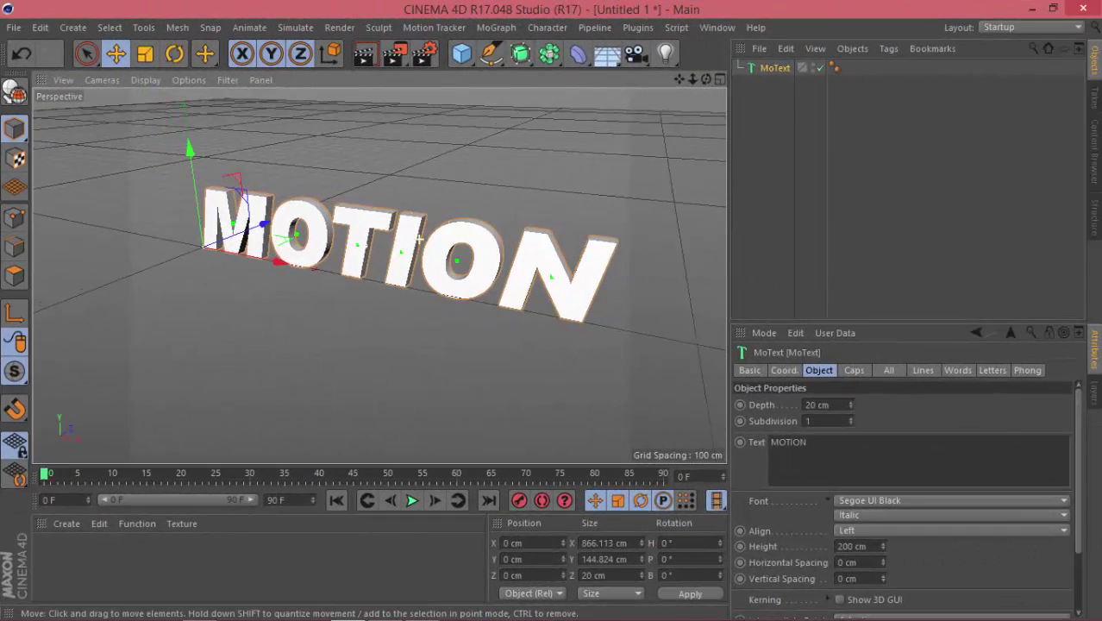
# Step: At frame 0, set Start and End caps to Fillet Cap and keyframe Start Steps
pyautogui.keyDown('alt'); pyautogui.moveTo(420, 239); pyautogui.dragTo(405, 246); pyautogui.keyUp('alt')
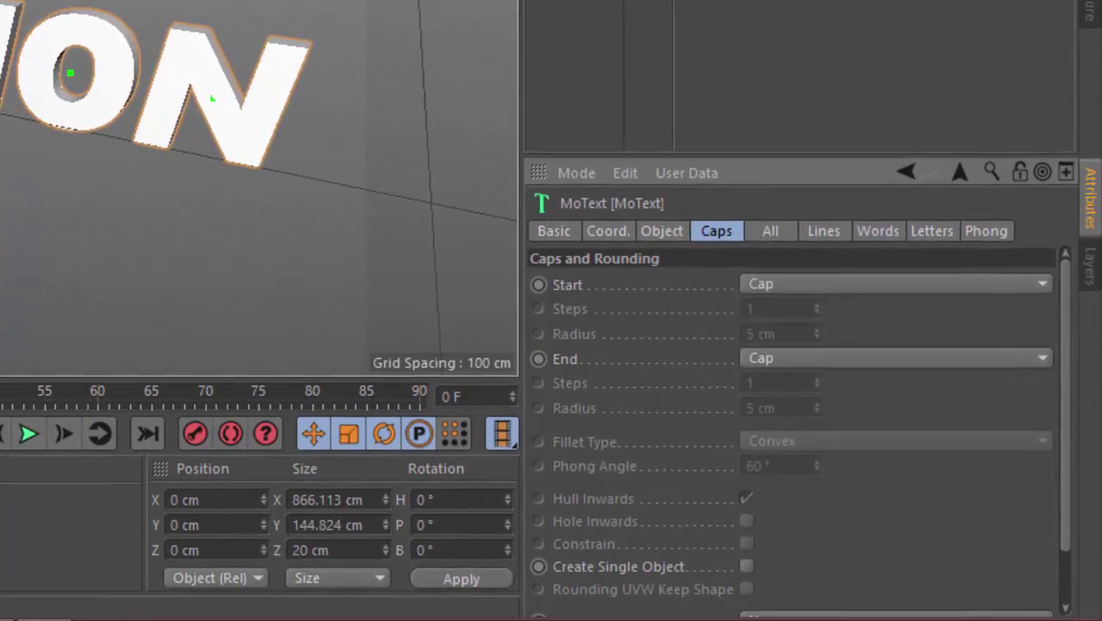
pyautogui.click(909, 302)
pyautogui.click(800, 396)
pyautogui.click(908, 373)
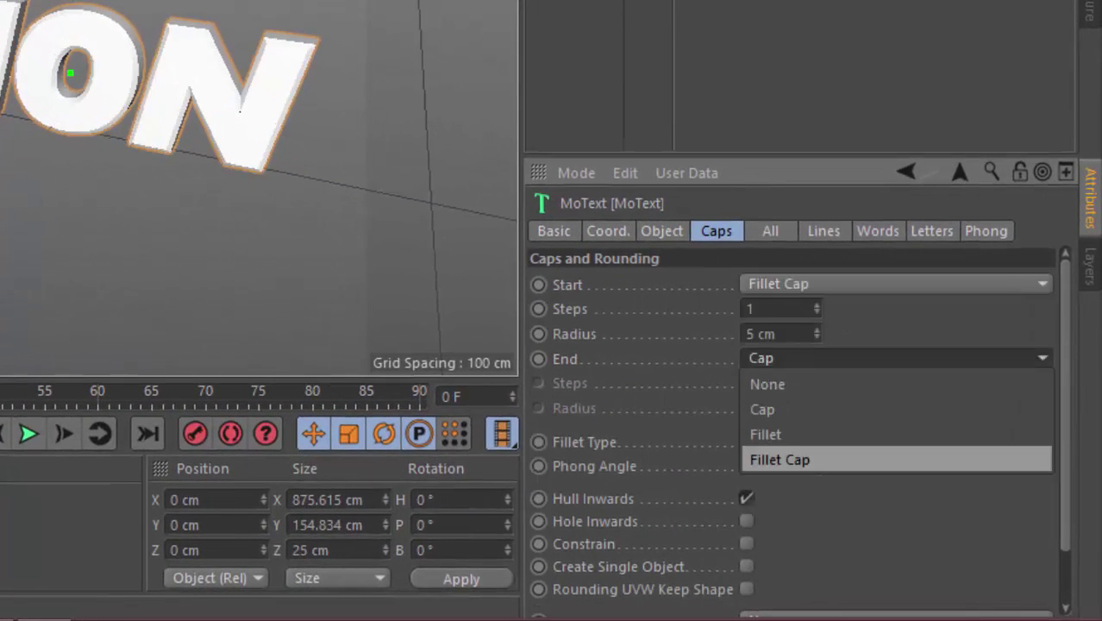
pyautogui.click(780, 460)
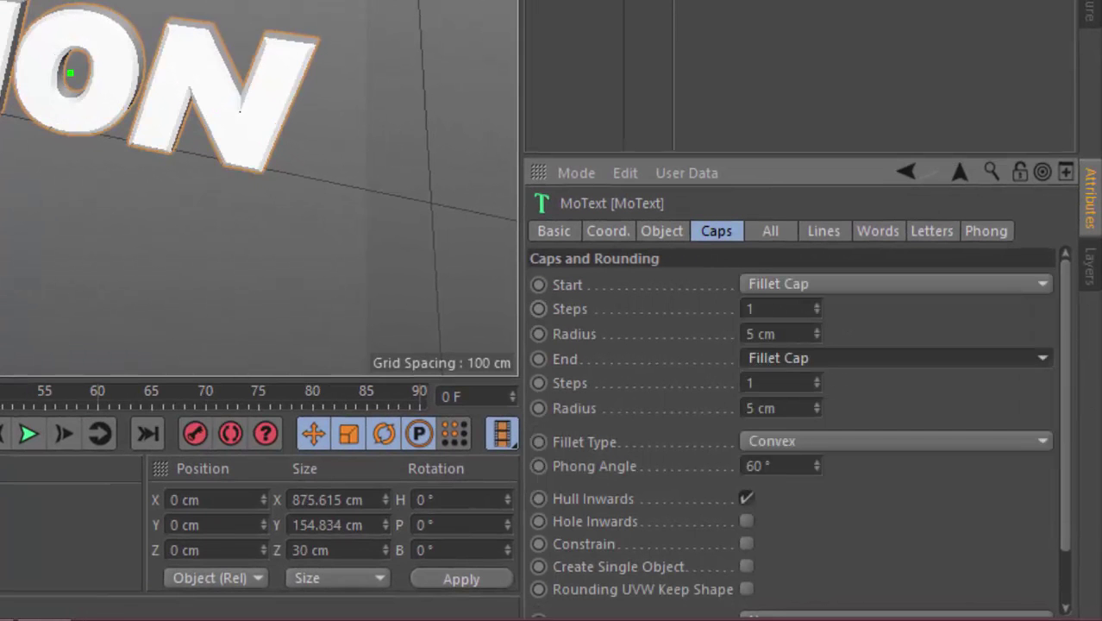
pyautogui.click(569, 309)
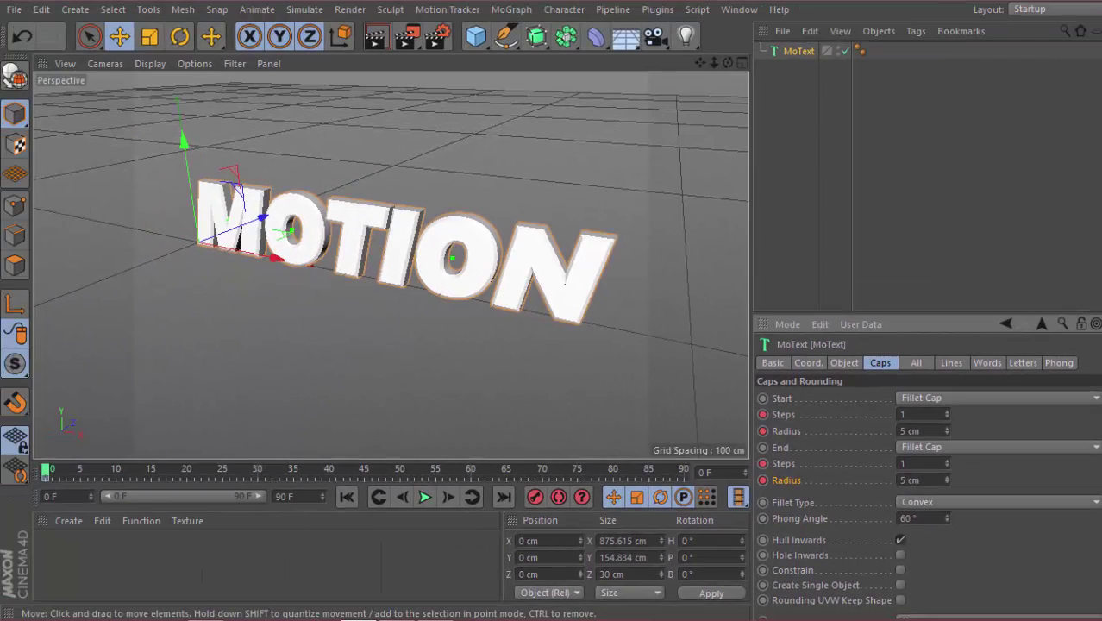
# Step: Switch to Gouraud Shading (Lines), frame the letters, and move to frame 5
pyautogui.click(150, 62)
pyautogui.click(185, 103)
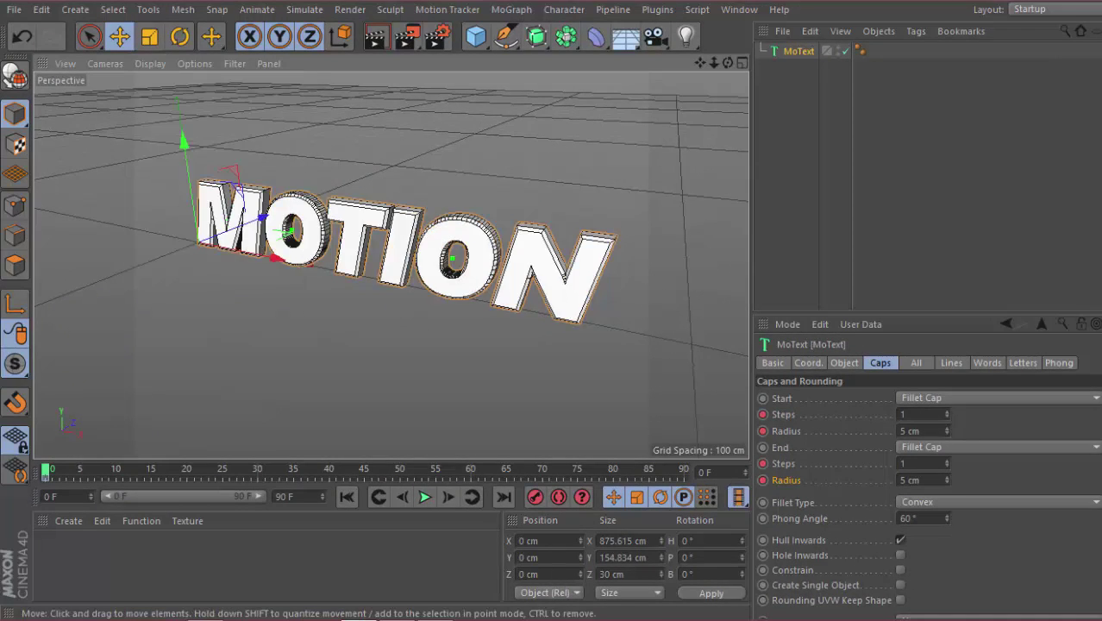
pyautogui.scroll(3, 393, 266)
pyautogui.moveTo(392, 267)
pyautogui.keyDown('alt'); pyautogui.mouseDown()
pyautogui.moveTo(448, 258)
pyautogui.moveTo(392, 267)
pyautogui.mouseUp(); pyautogui.keyUp('alt')
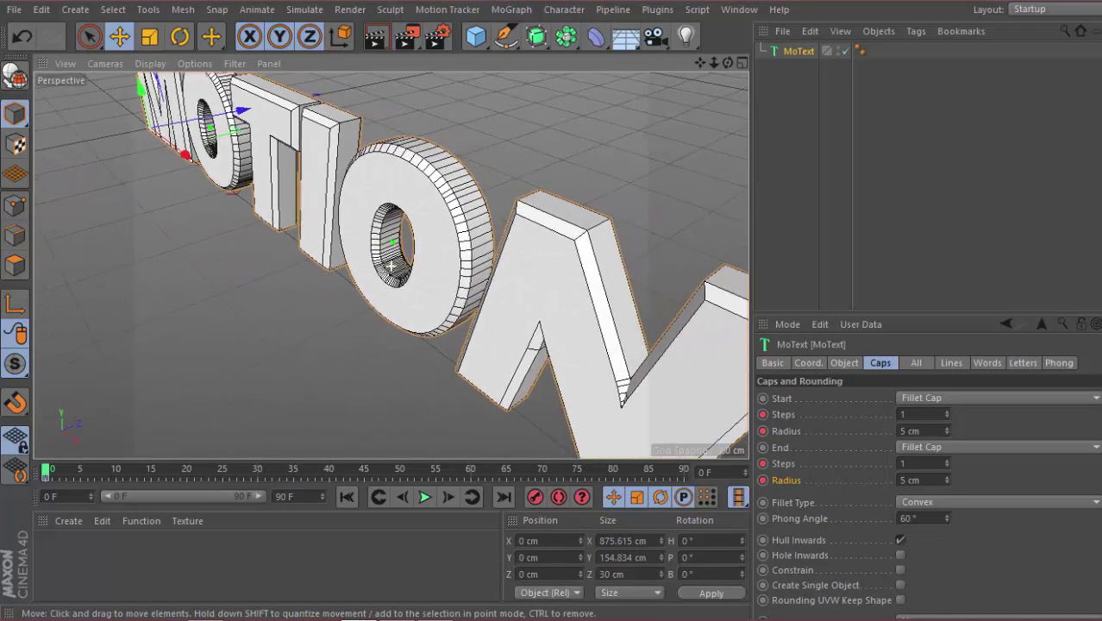
pyautogui.scroll(-3, 391, 267)
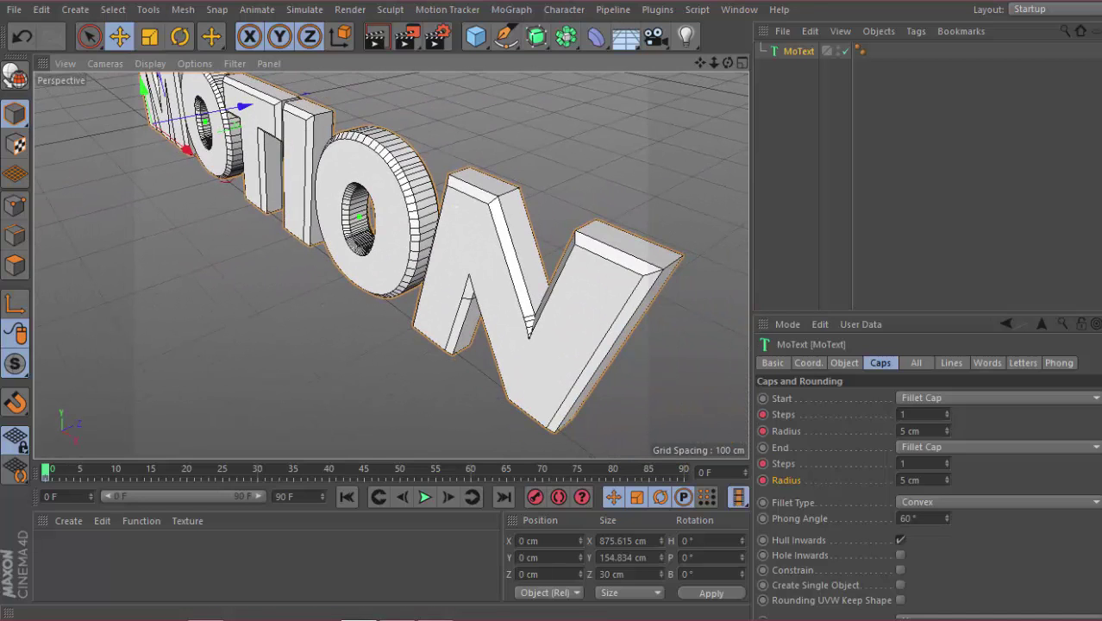
pyautogui.click(82, 470)
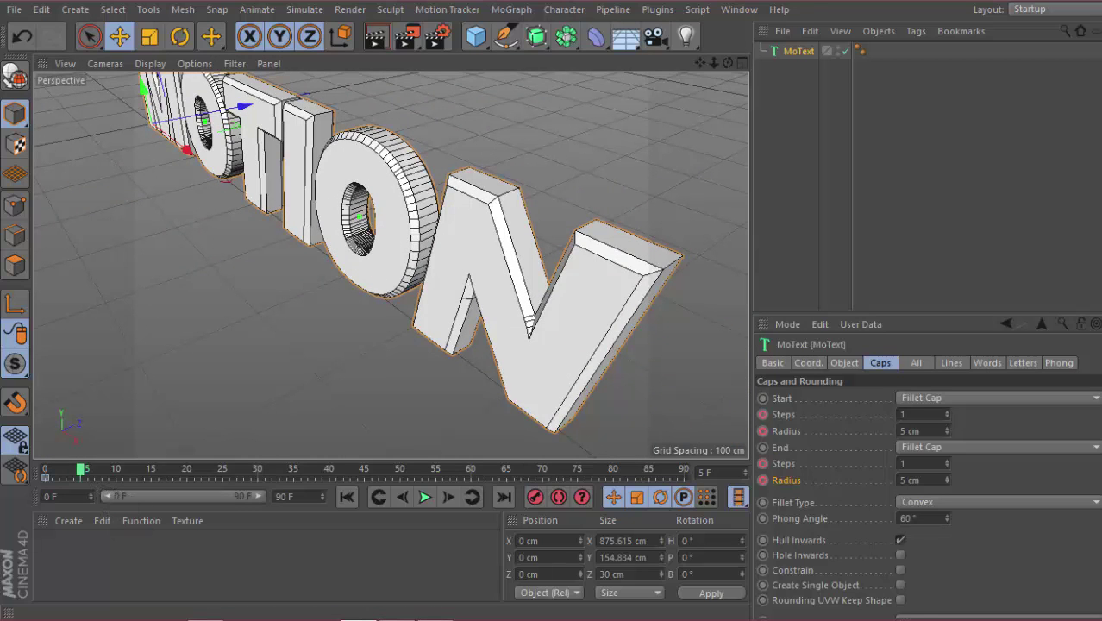
# Step: Set the Start fillet to 3 steps and 11 cm, End fillet to 3 steps and 19 cm
pyautogui.click(946, 412)
pyautogui.click(946, 411)
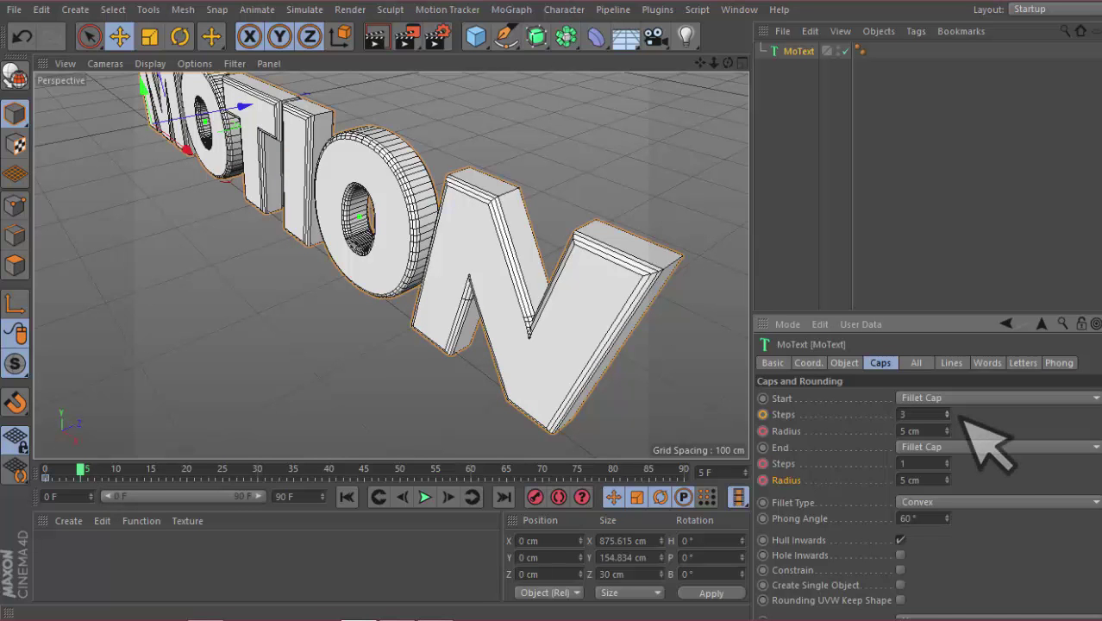
pyautogui.moveTo(946, 431); pyautogui.dragTo(946, 418)
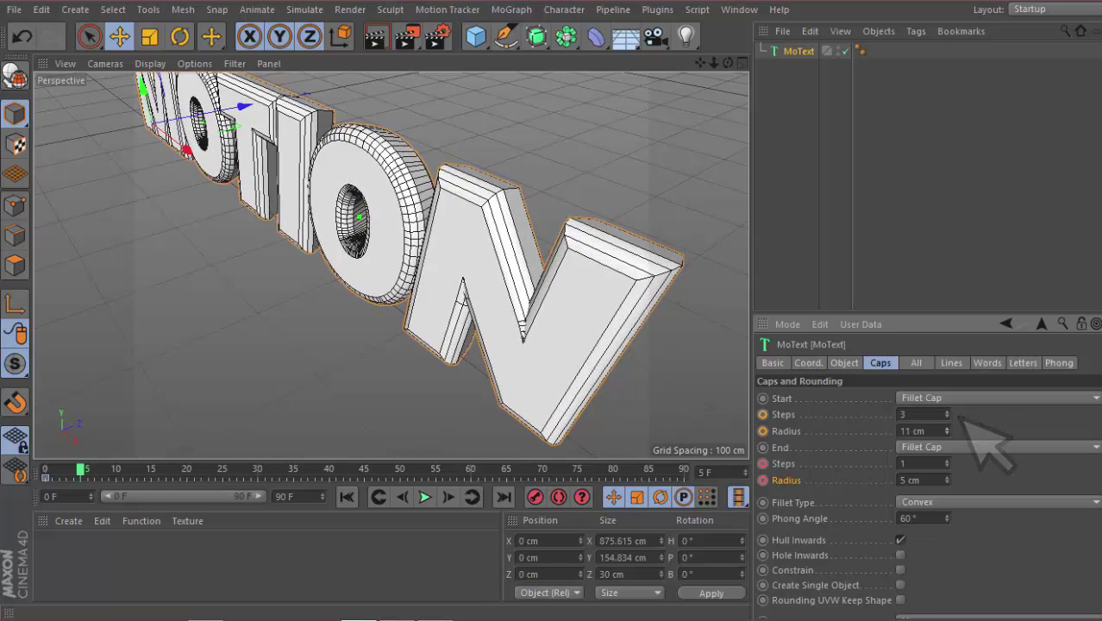
pyautogui.keyDown('alt'); pyautogui.moveTo(259, 259); pyautogui.dragTo(391, 266); pyautogui.keyUp('alt')
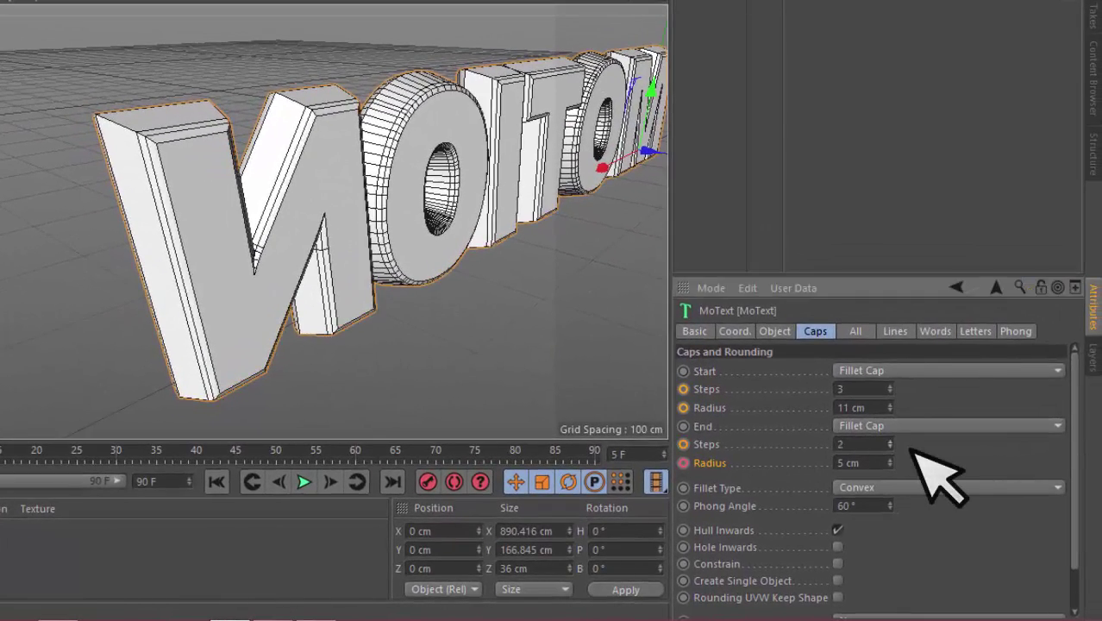
pyautogui.moveTo(920, 452); pyautogui.dragTo(891, 427)
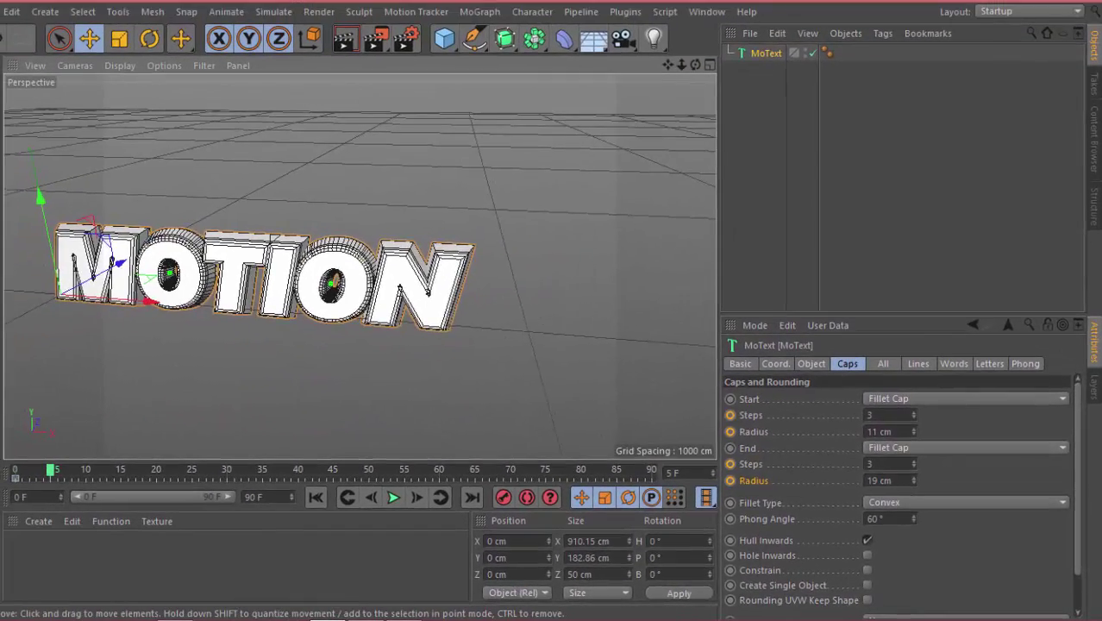
pyautogui.keyDown('alt'); pyautogui.moveTo(345, 259); pyautogui.dragTo(397, 250); pyautogui.keyUp('alt')
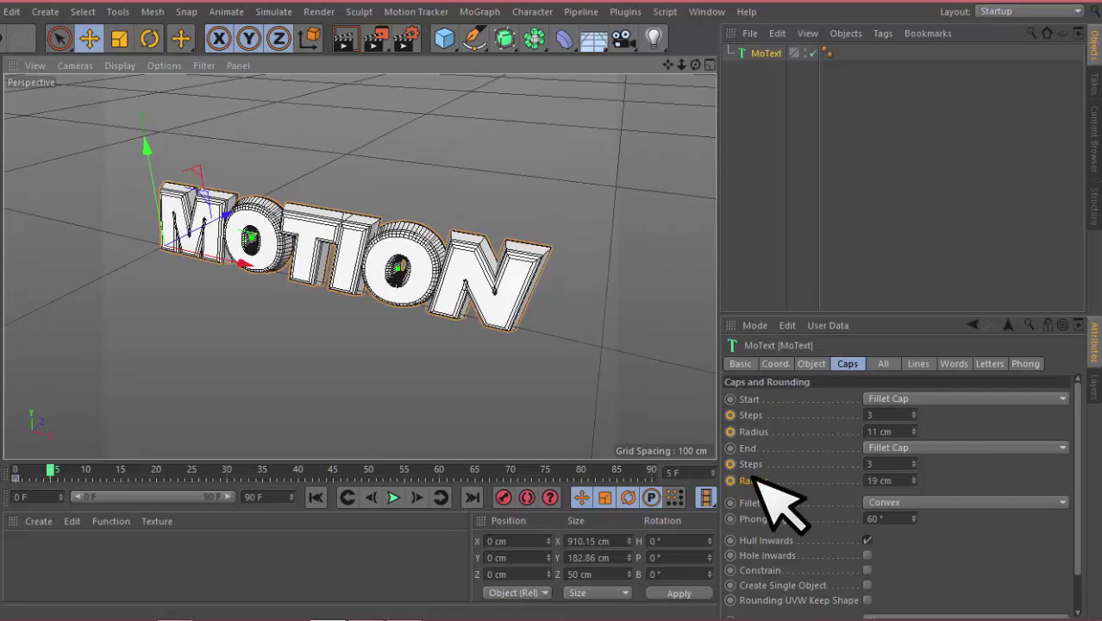
# Step: Keyframe the new fillet values at frame 5 and play the growth back from frame 0
pyautogui.keyDown('ctrl'); pyautogui.click(730, 415); pyautogui.keyUp('ctrl')
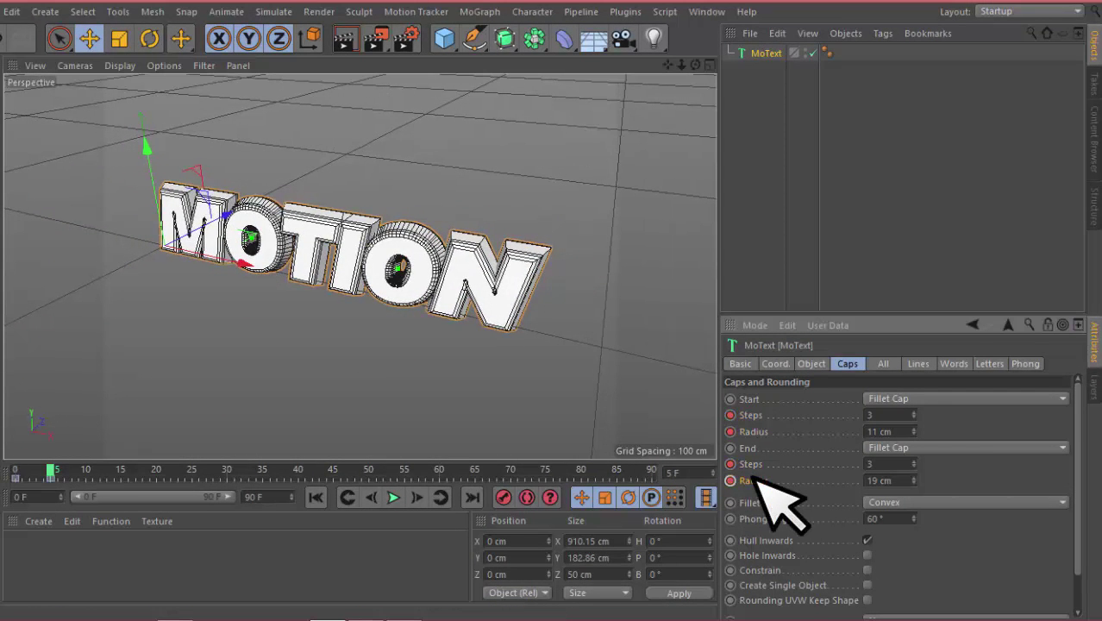
pyautogui.hotkey('shift', 'f')
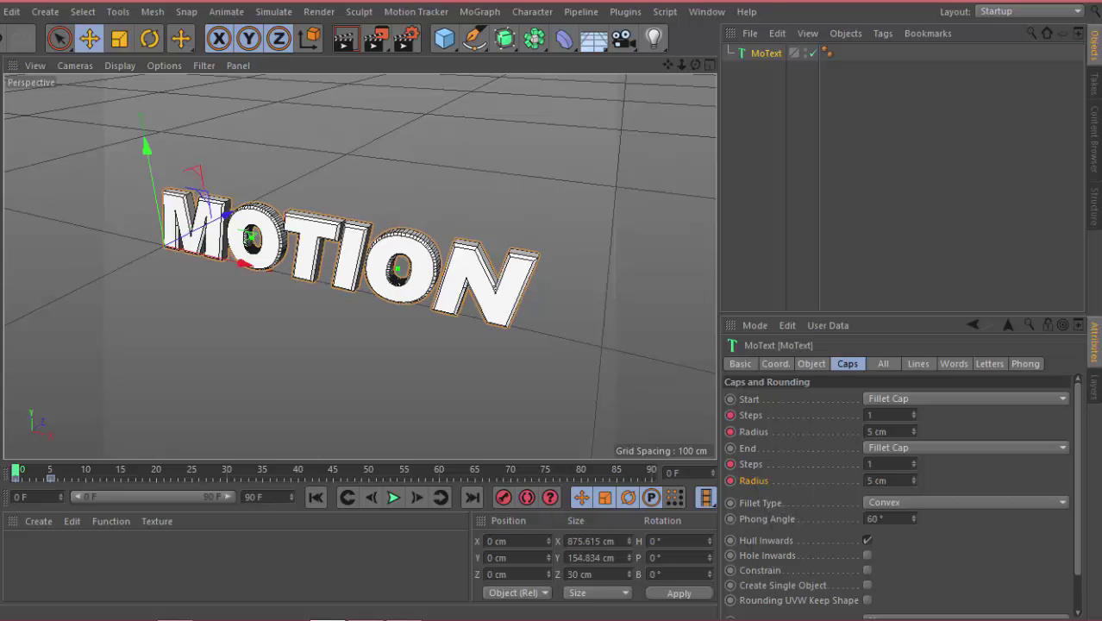
pyautogui.scroll(3, 360, 258)
pyautogui.scroll(2, 359, 259)
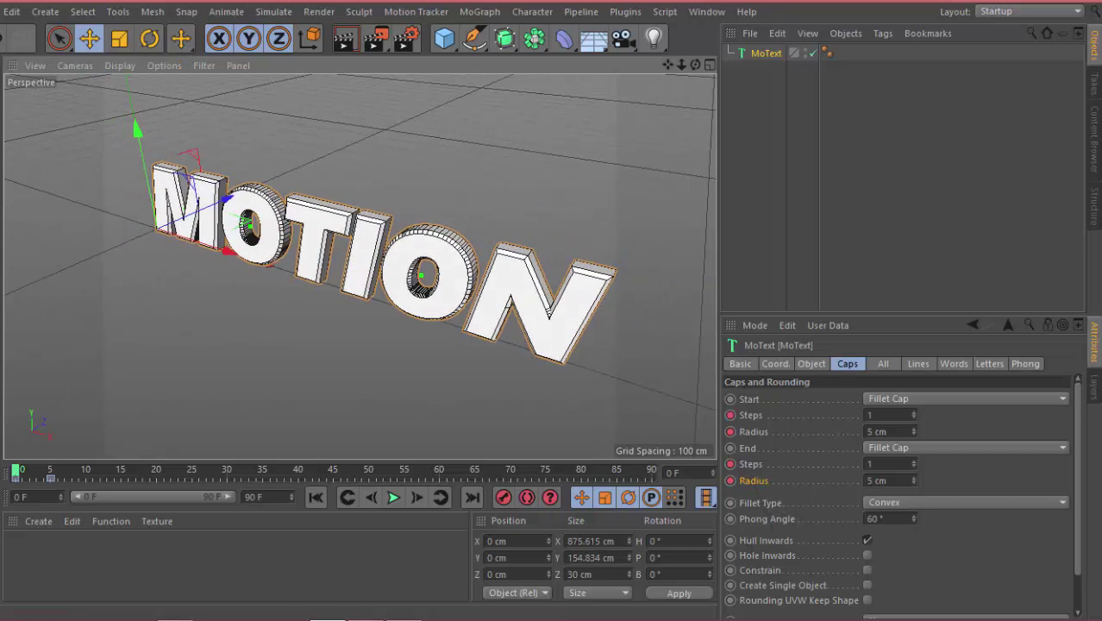
pyautogui.press('F8')
pyautogui.hotkey('shift', 'f')
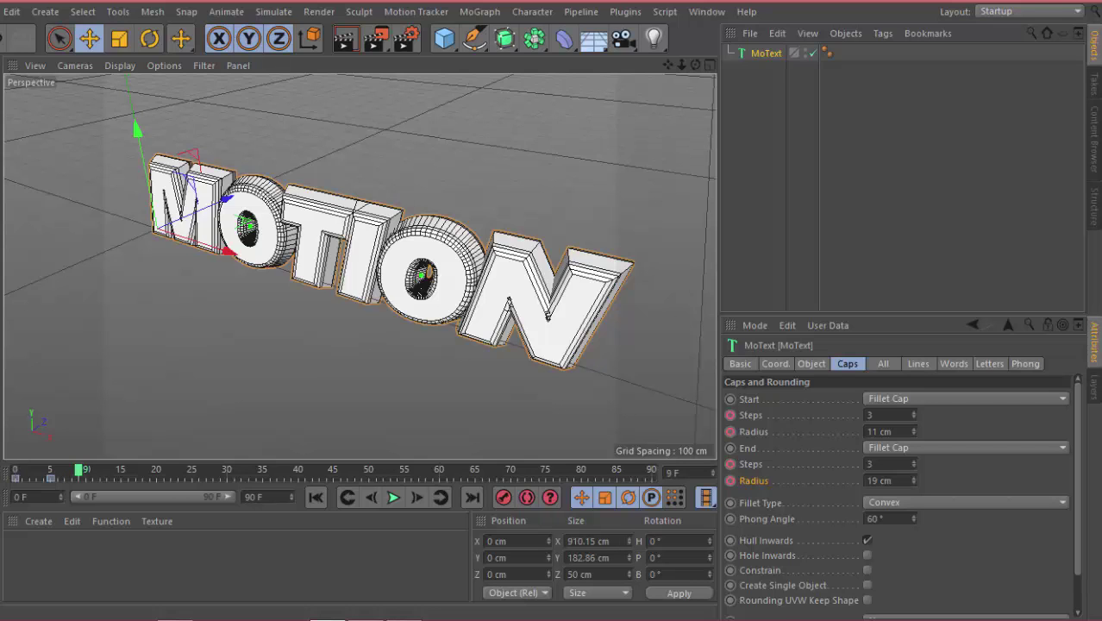
pyautogui.click(36, 477)
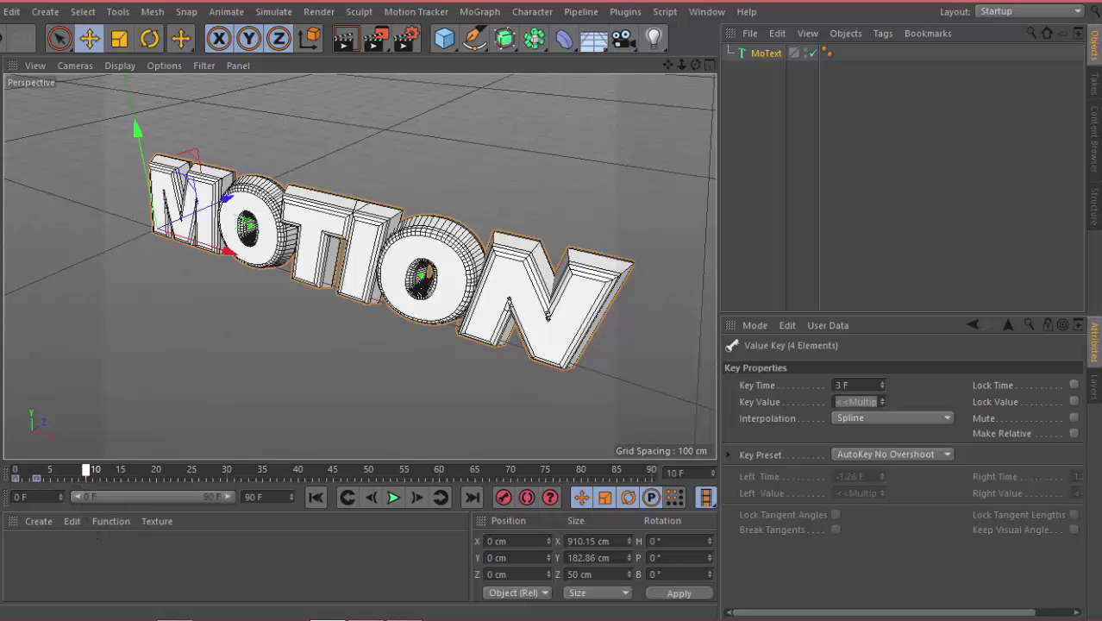
# Step: Move the selected fillet keys to frame 0, then copy that key to frame 15
pyautogui.moveTo(36, 477); pyautogui.dragTo(15, 477)
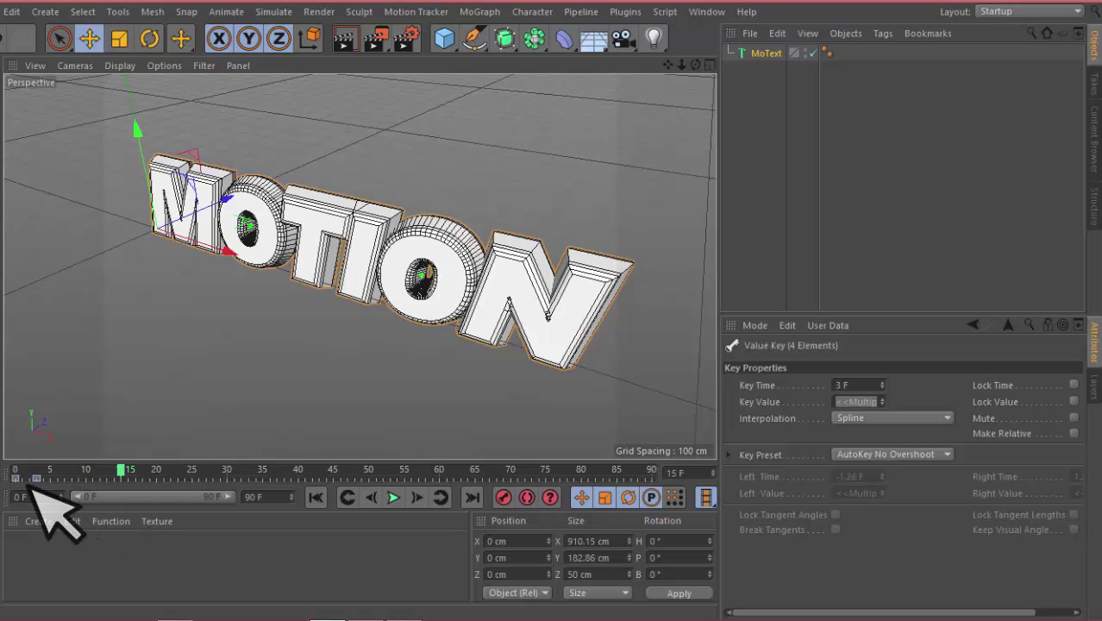
pyautogui.rightClick(34, 478)
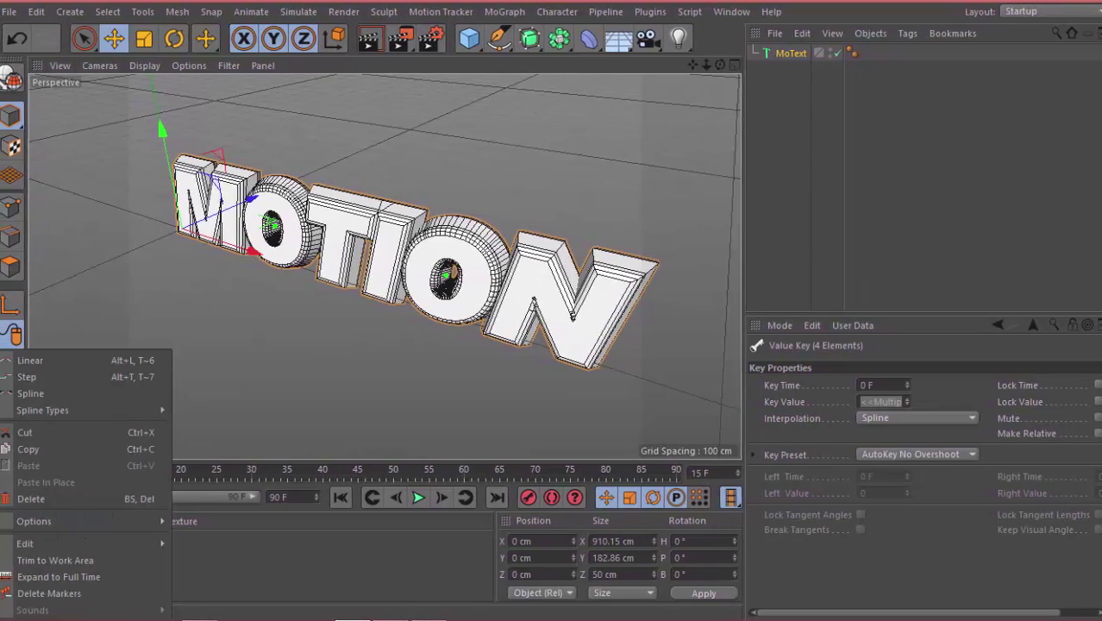
pyautogui.click(35, 449)
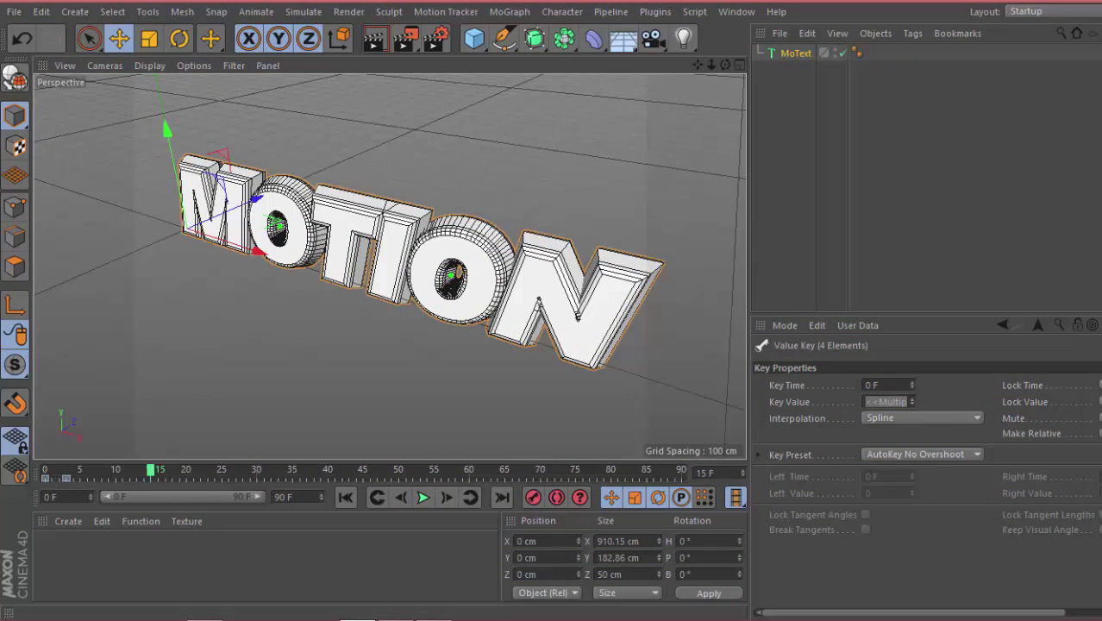
pyautogui.rightClick(151, 476)
pyautogui.click(156, 483)
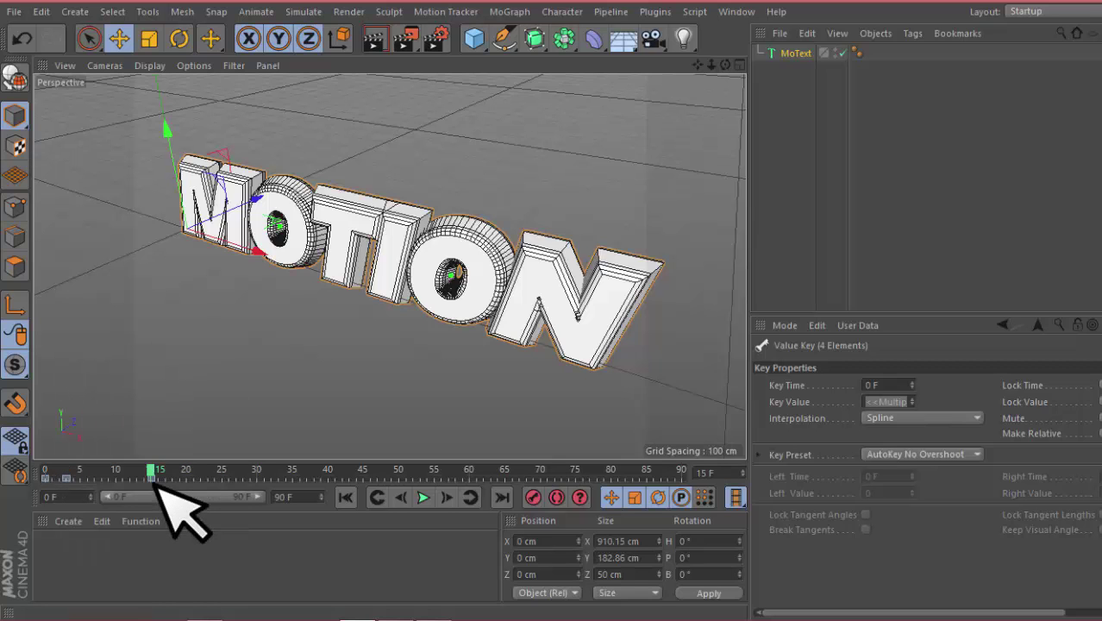
pyautogui.moveTo(152, 472)
pyautogui.mouseDown()
pyautogui.moveTo(46, 469)
pyautogui.moveTo(173, 470)
pyautogui.moveTo(157, 470)
pyautogui.mouseUp()
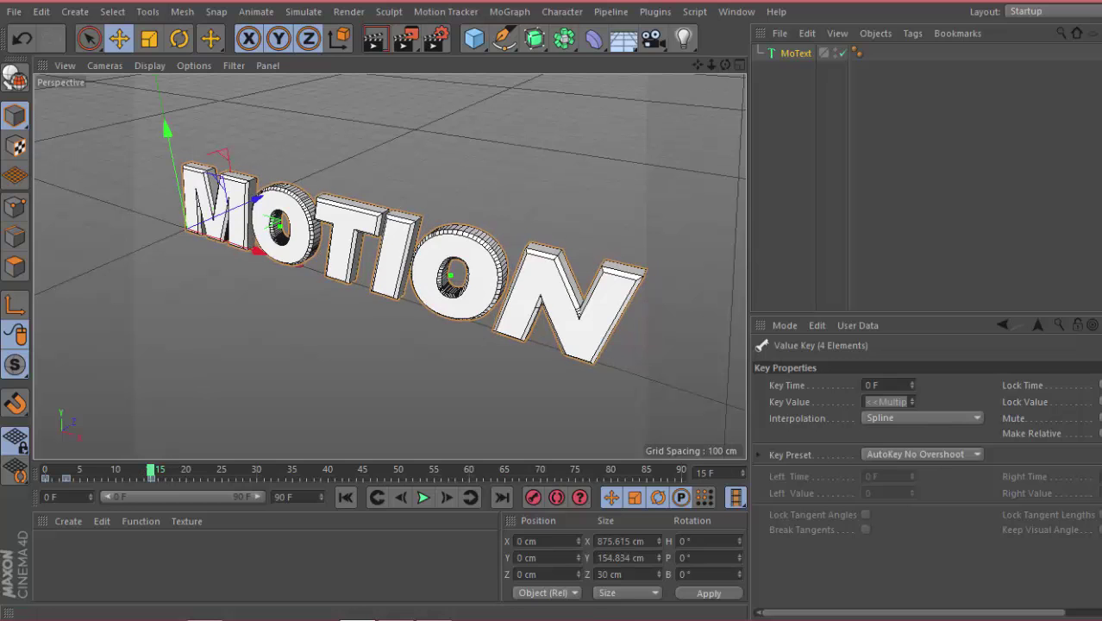
# Step: Shift the MOTION text's 12 fillet keyframes later to roughly frames 62–80 and preview
pyautogui.hotkey('shift', 'f')
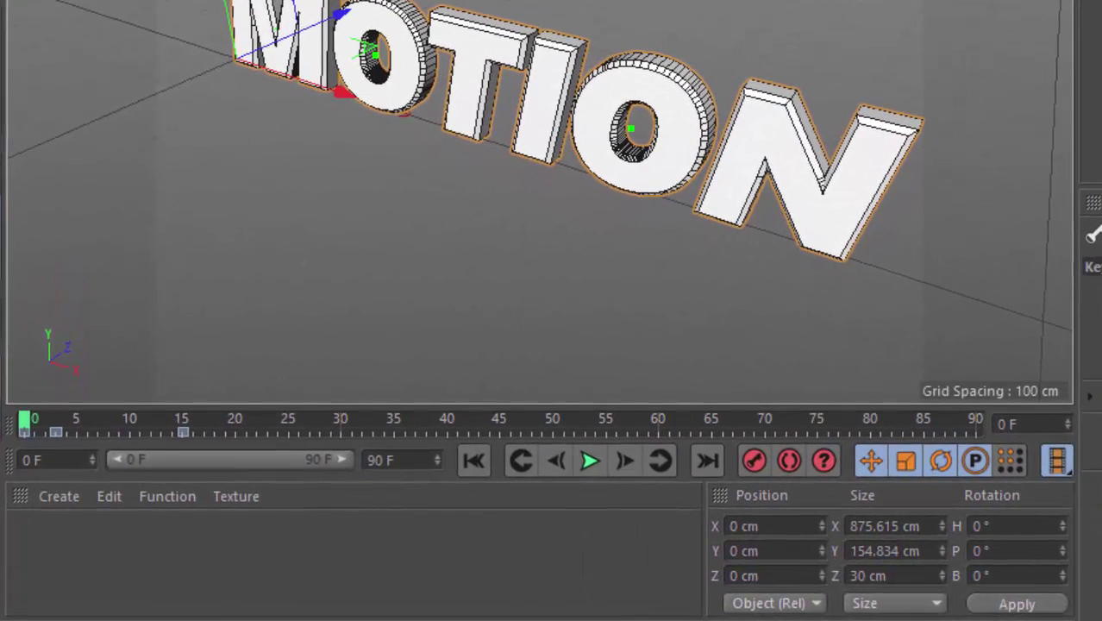
pyautogui.click(228, 432)
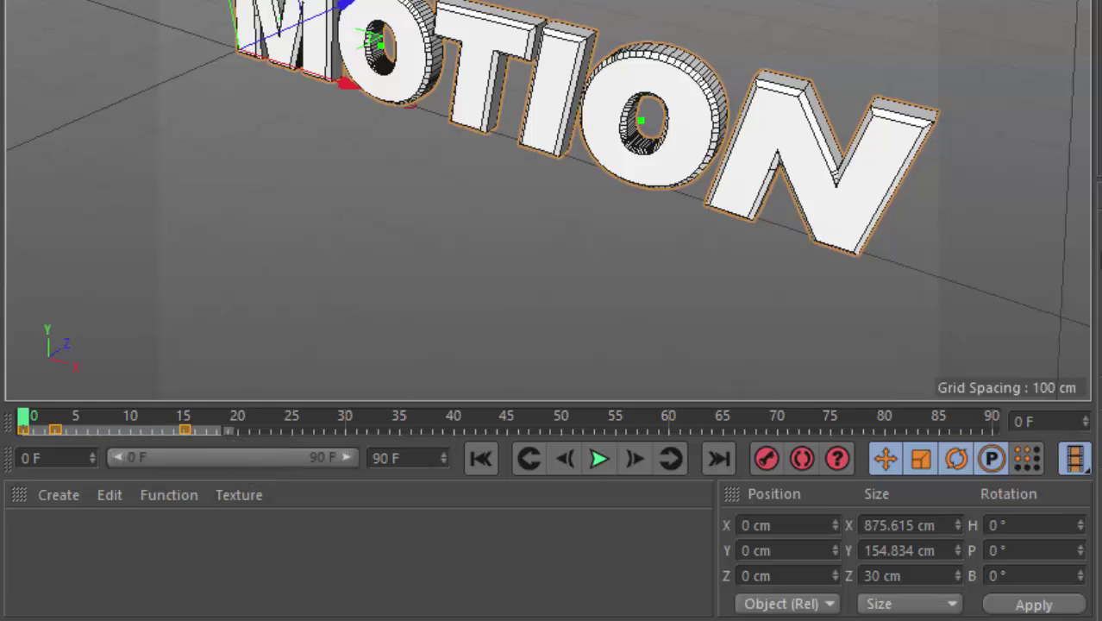
pyautogui.moveTo(147, 429); pyautogui.dragTo(757, 430)
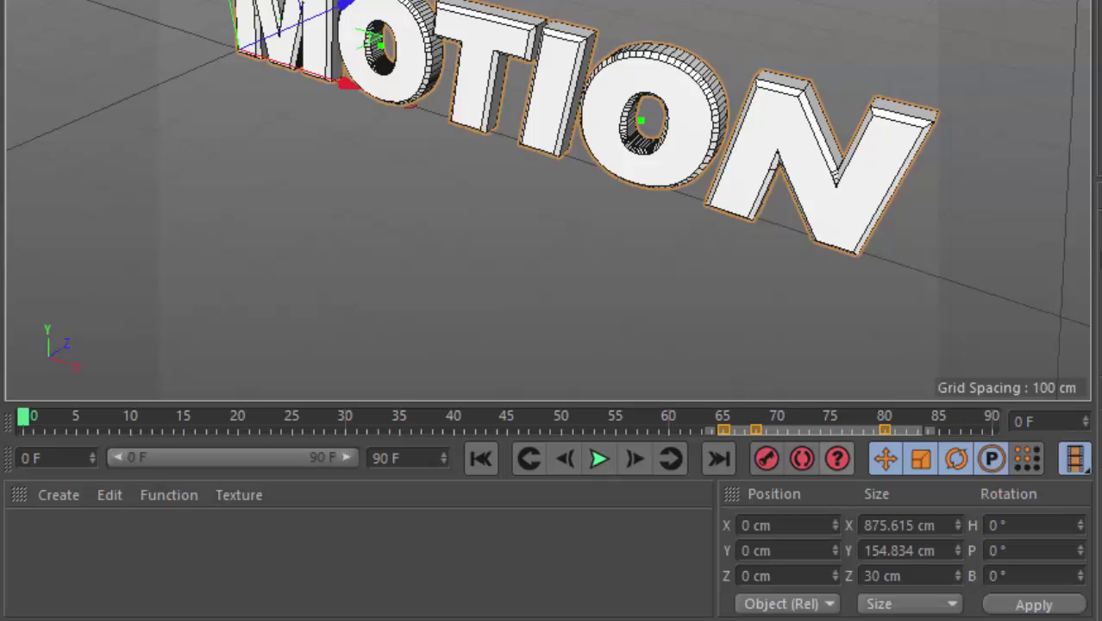
pyautogui.moveTo(431, 415)
pyautogui.mouseDown()
pyautogui.moveTo(947, 415)
pyautogui.moveTo(669, 416)
pyautogui.moveTo(723, 416)
pyautogui.mouseUp()
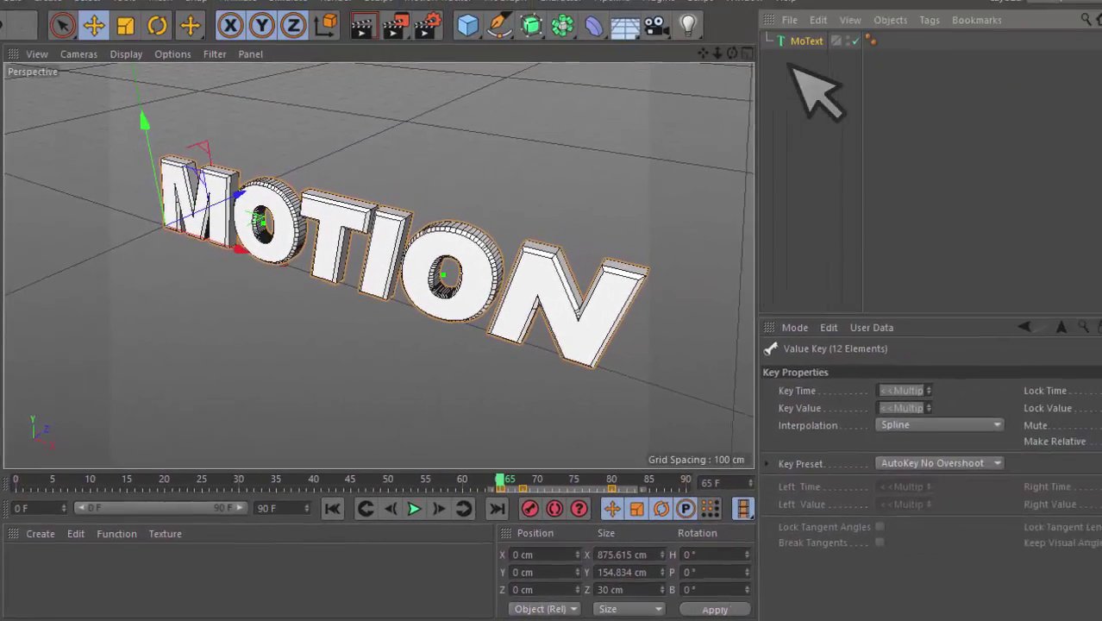
# Step: With MoText selected, enable Autokeying and return the timeline to frame 0
pyautogui.click(786, 55)
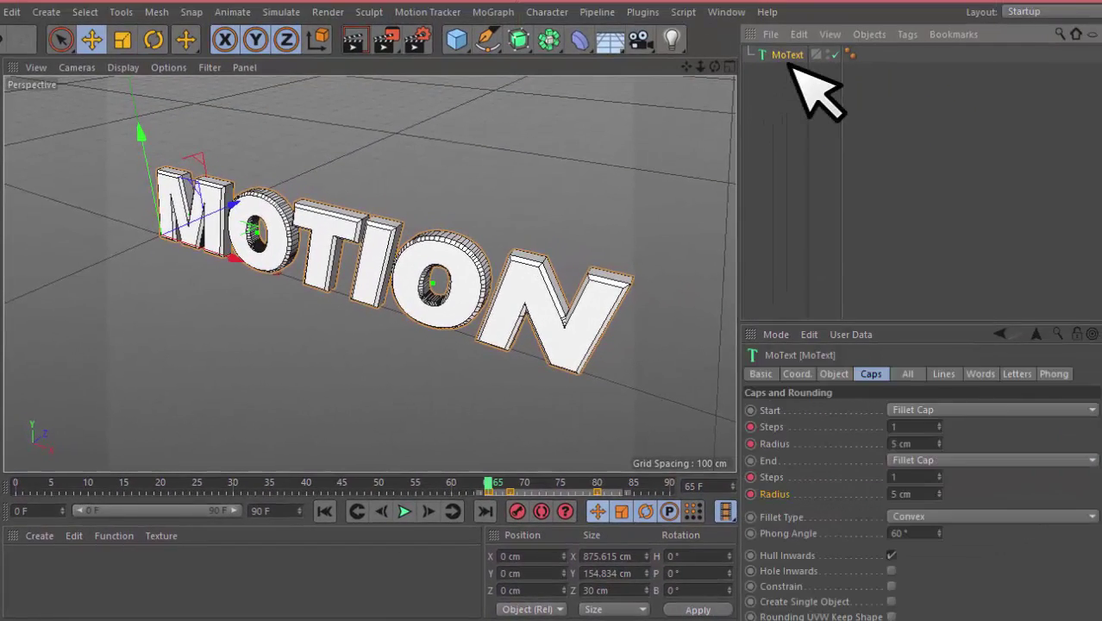
pyautogui.click(542, 512)
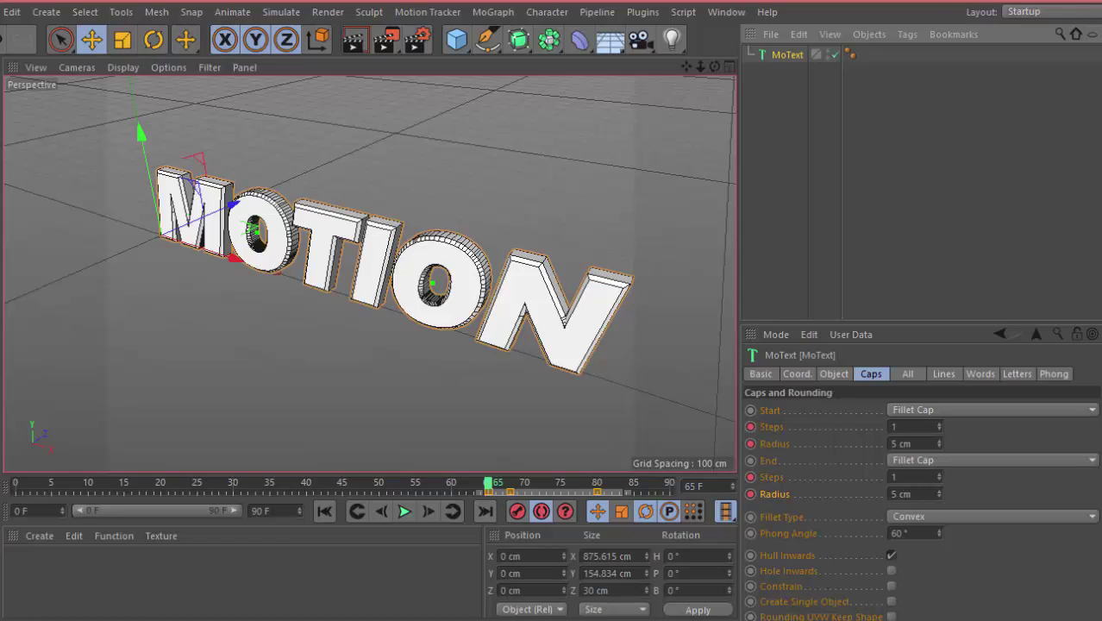
pyautogui.moveTo(488, 484); pyautogui.dragTo(19, 488)
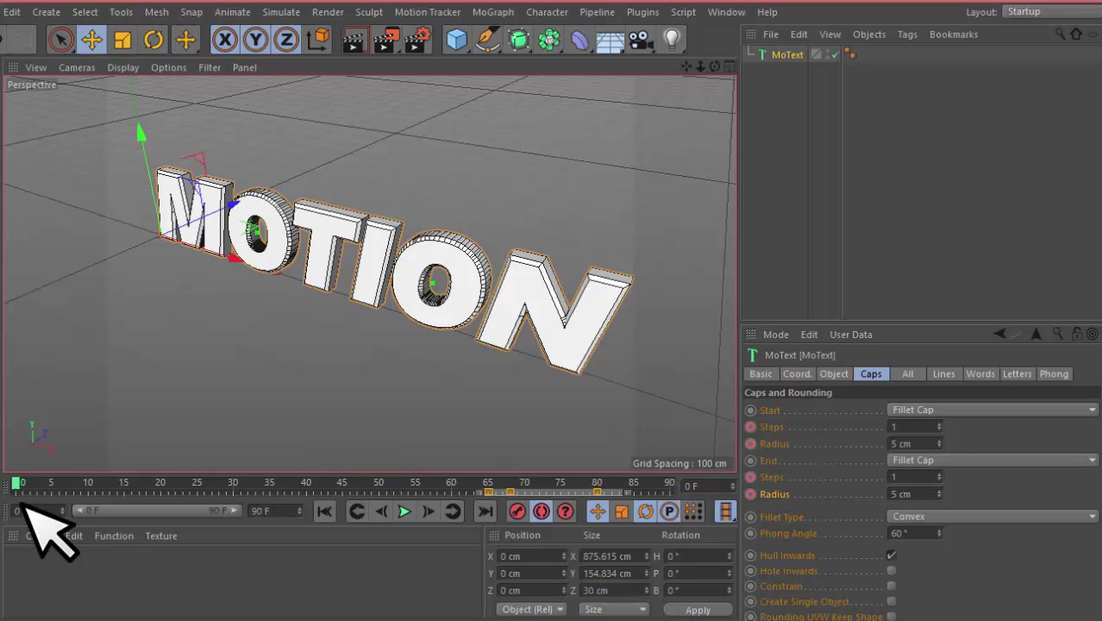
pyautogui.moveTo(258, 293)
pyautogui.keyDown('alt'); pyautogui.mouseDown()
pyautogui.moveTo(303, 274)
pyautogui.moveTo(121, 191)
pyautogui.mouseUp(); pyautogui.keyUp('alt')
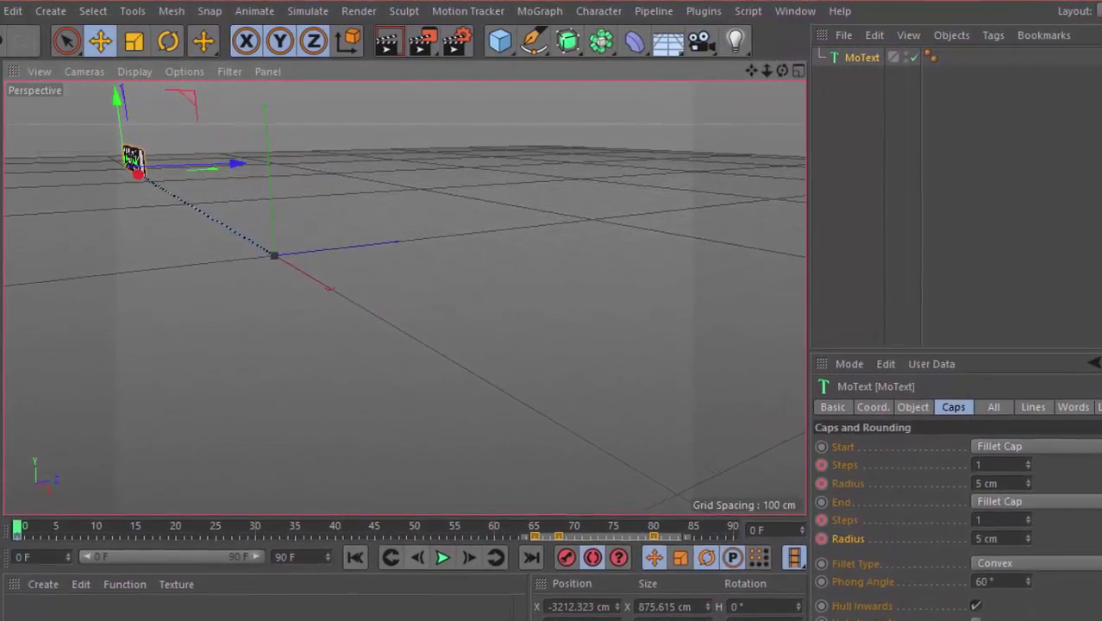
# Step: Play back to confirm MOTION slides in to X 0 cm by frame 90, then deselect
pyautogui.press('F8')
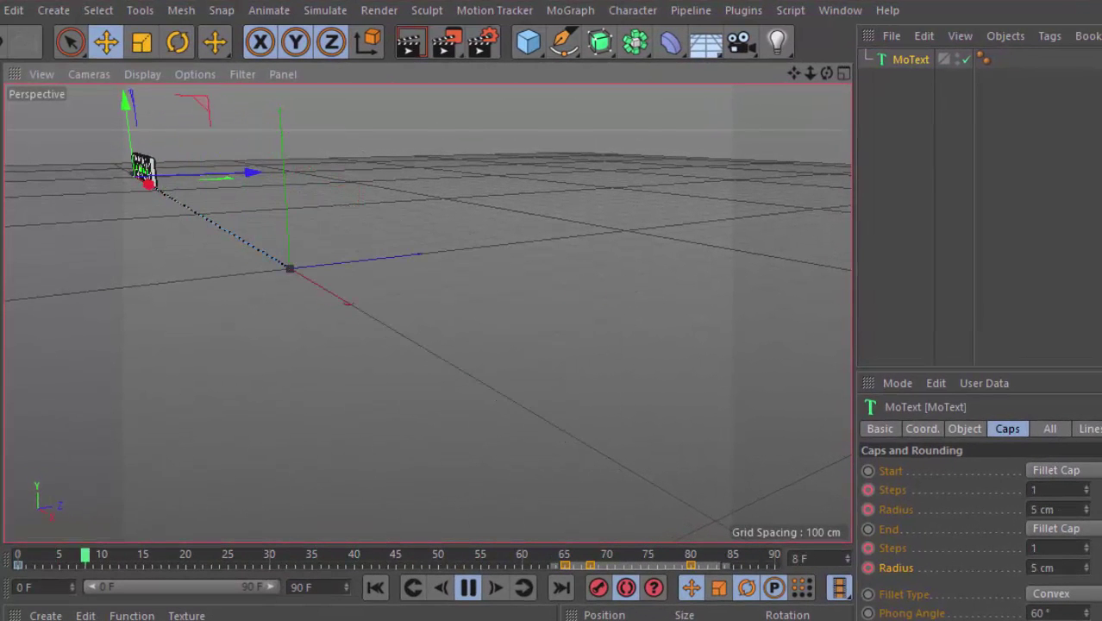
pyautogui.press('F8')
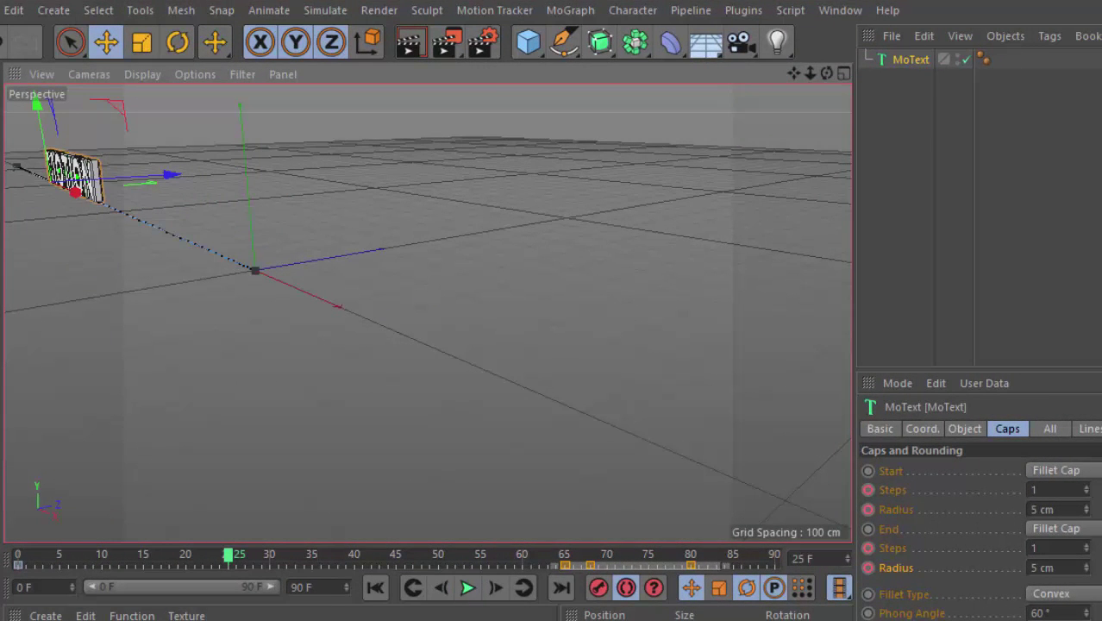
pyautogui.press('F6')
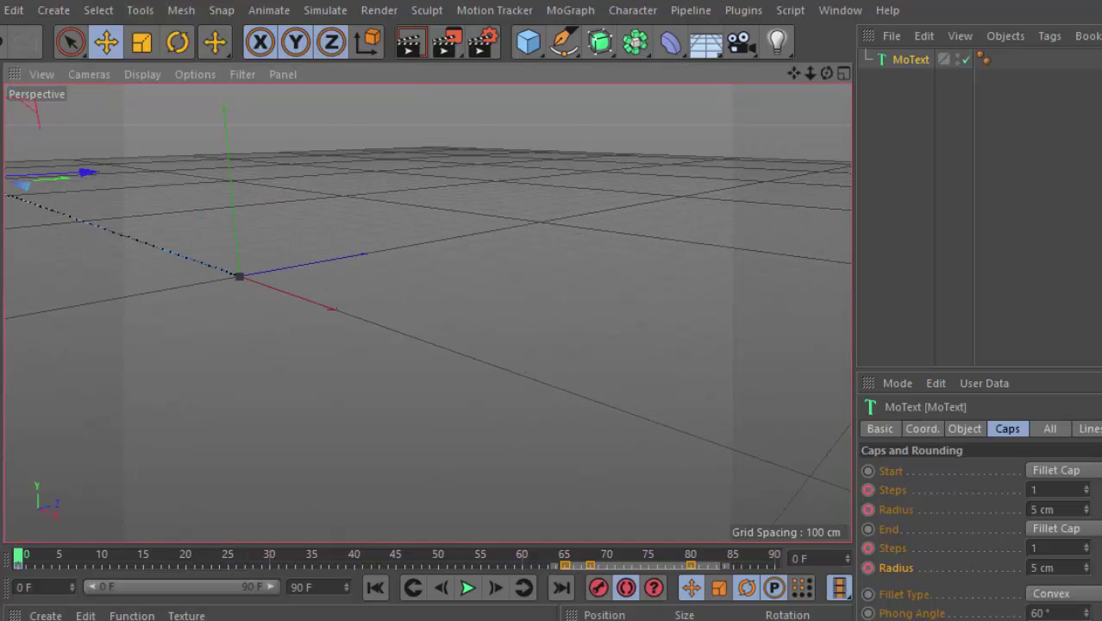
pyautogui.press('F8')
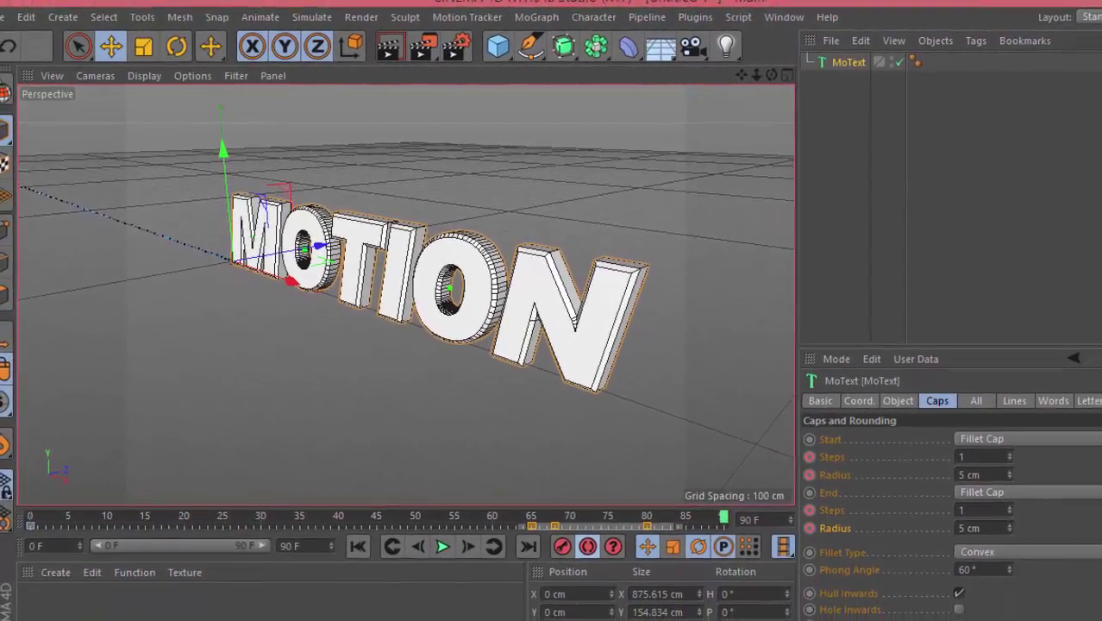
pyautogui.hotkey('ctrl', 'shift', 'a')
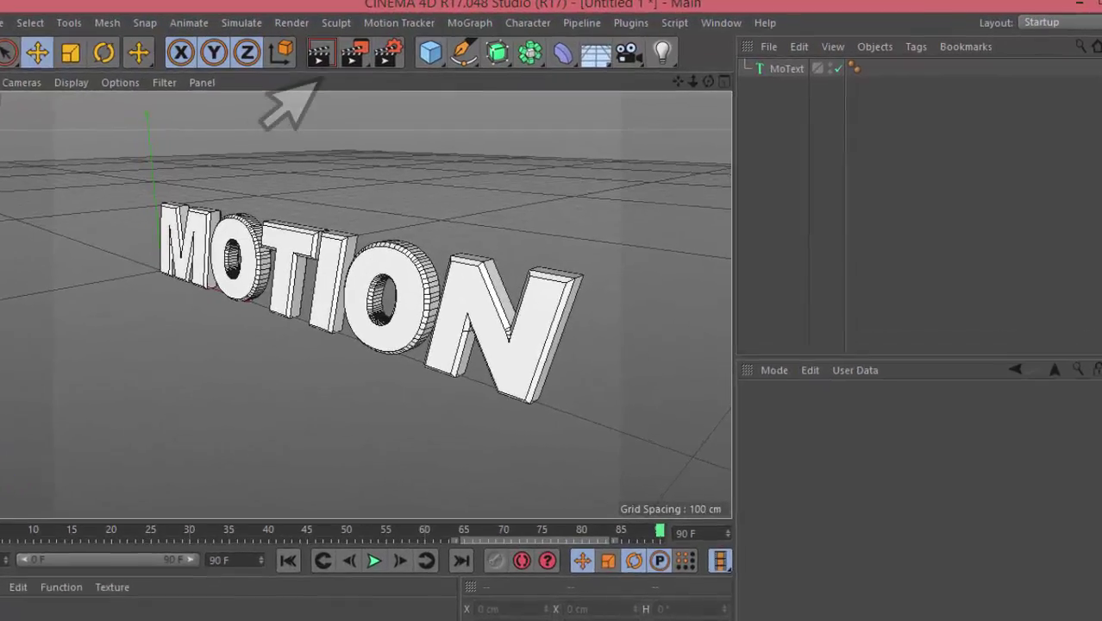
# Step: Add a Sphere primitive (100 cm radius, 24 segments) from the primitives palette
pyautogui.click(462, 60)
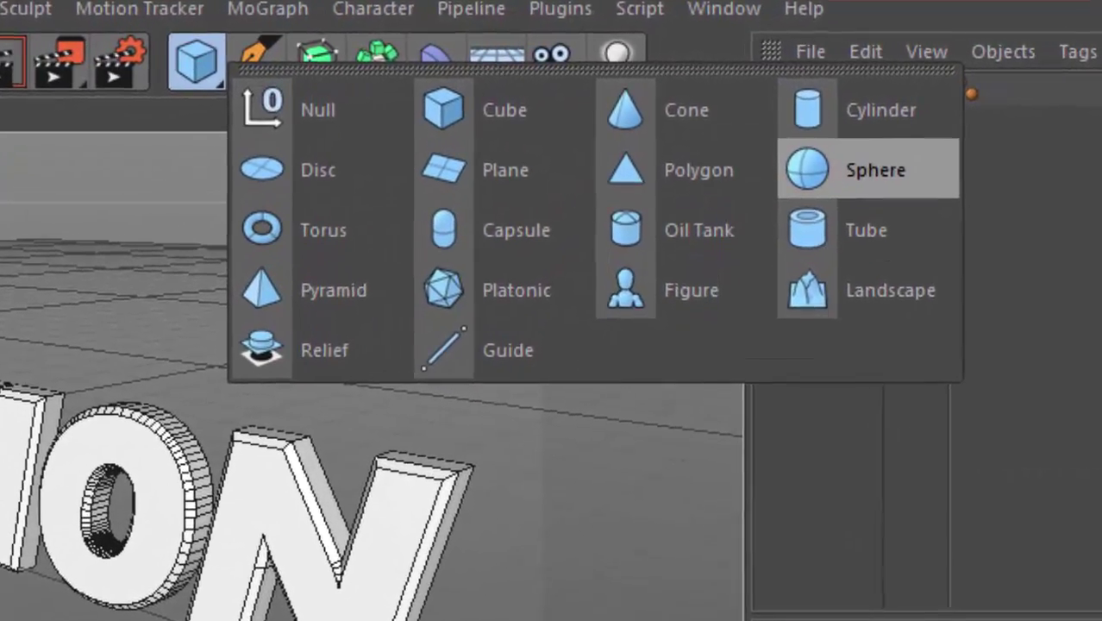
pyautogui.click(863, 170)
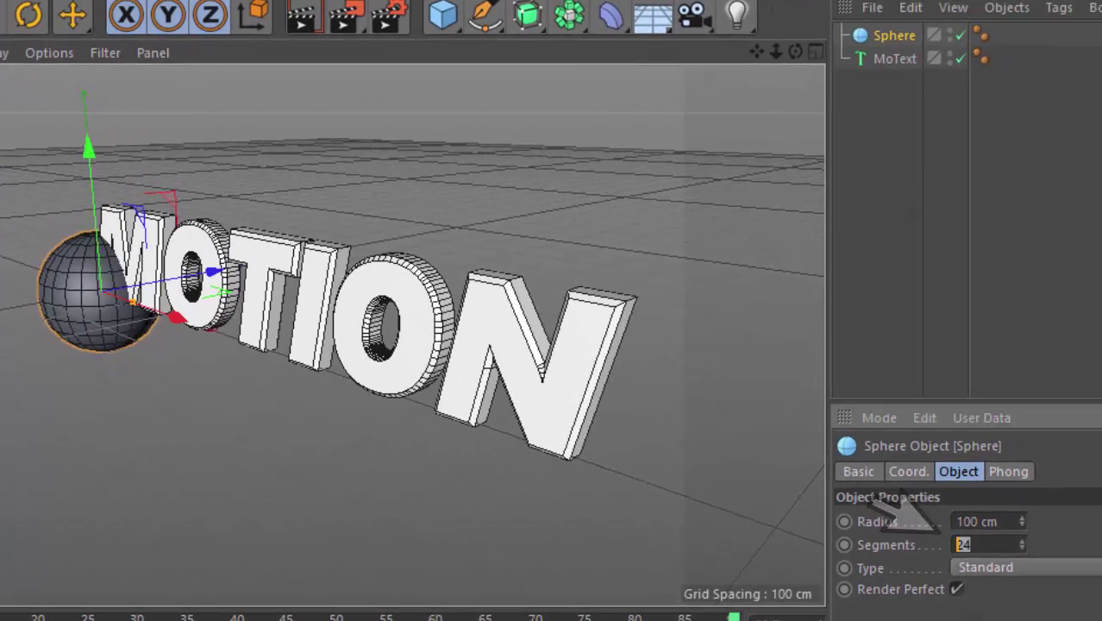
pyautogui.write('12')
# Step: Reduce the sphere to 14 segments and about a 36 cm radius
pyautogui.press('Return')
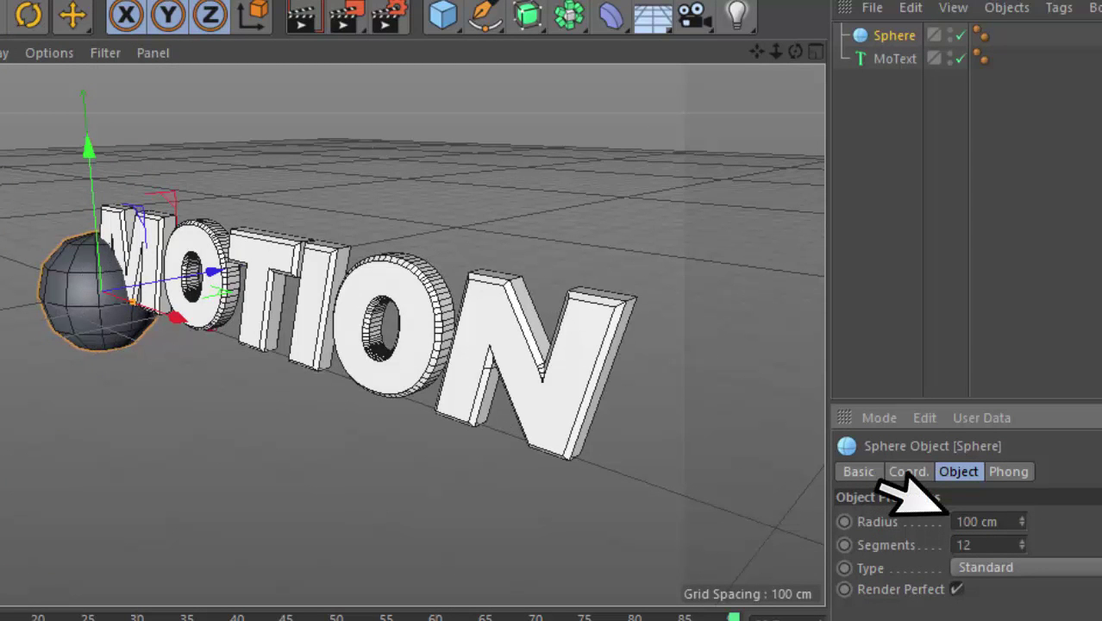
pyautogui.moveTo(1021, 520); pyautogui.dragTo(1021, 565)
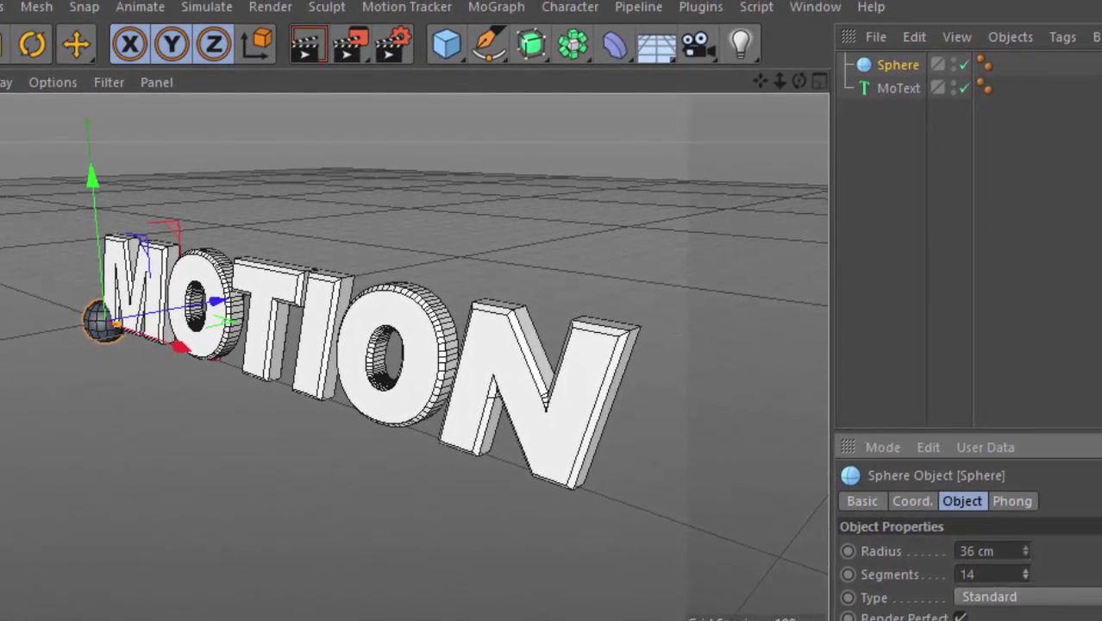
# Step: Add a MoGraph Cloner and parent the Sphere under it, stacking three spheres
pyautogui.click(525, 10)
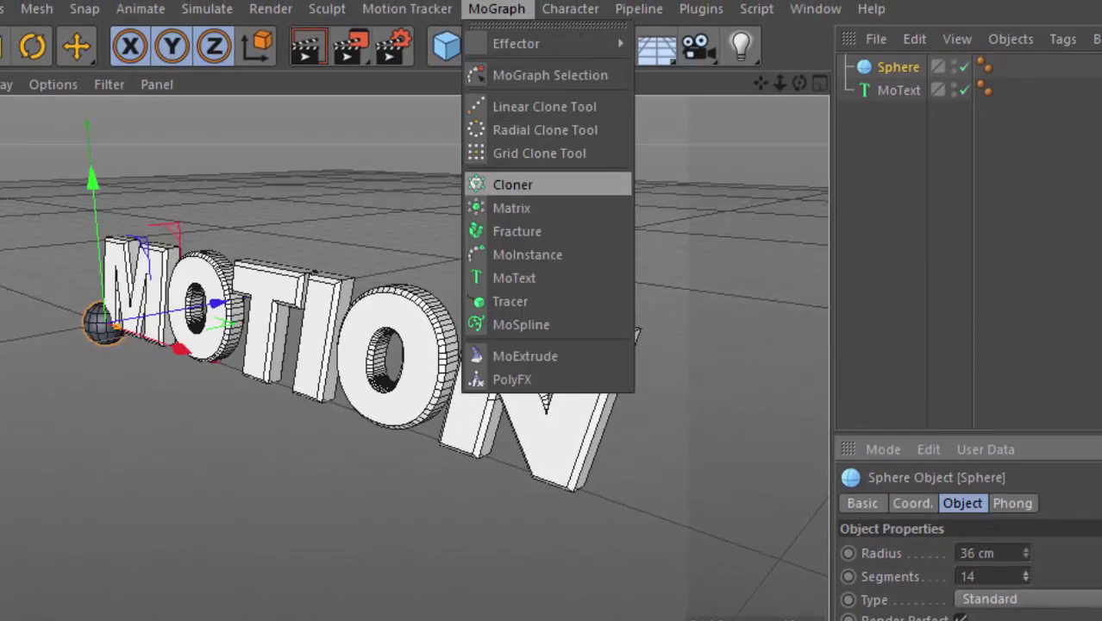
pyautogui.click(512, 184)
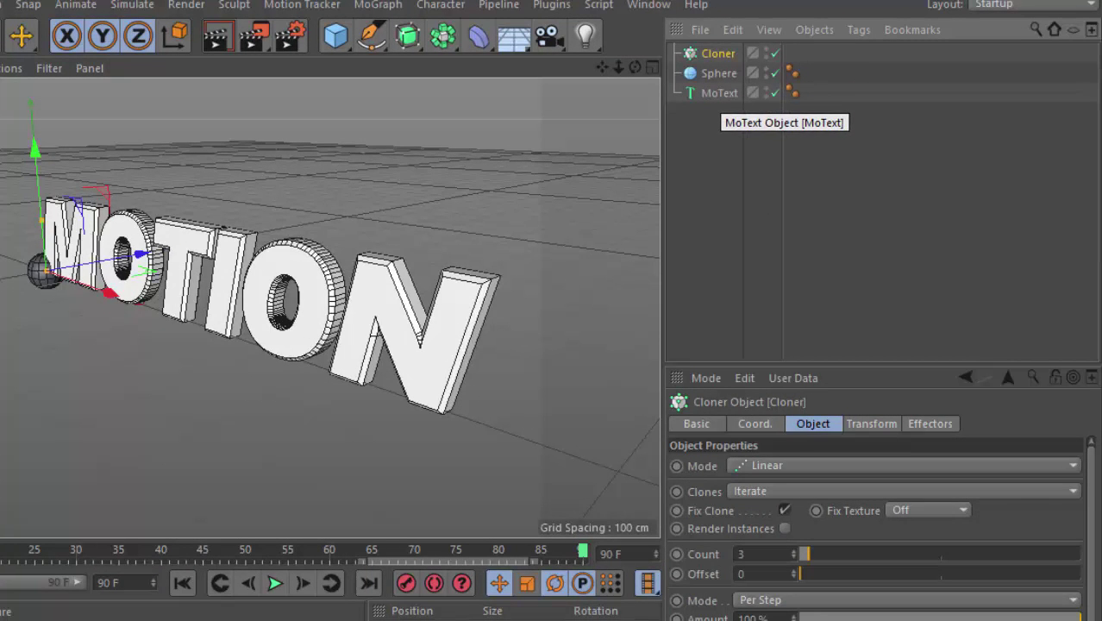
pyautogui.click(747, 76)
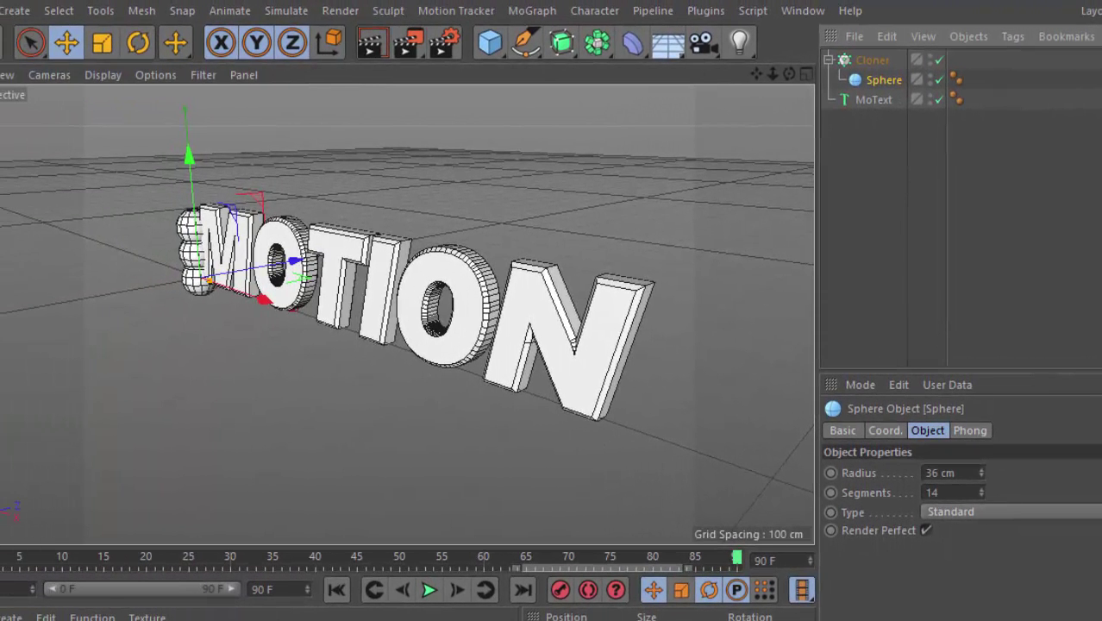
pyautogui.scroll(5, 192, 269)
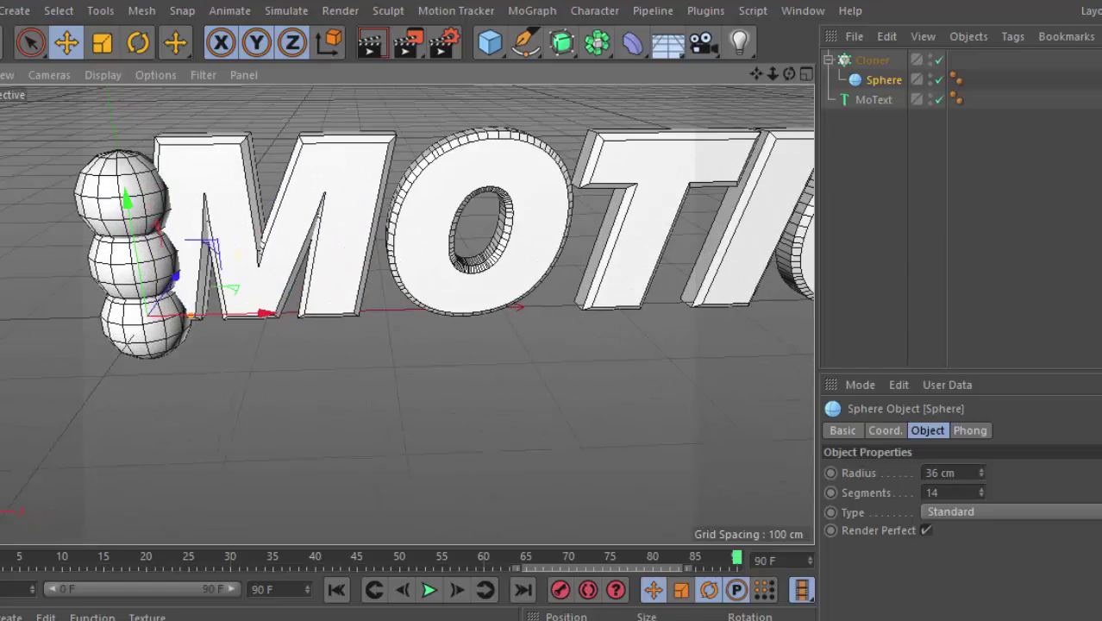
pyautogui.scroll(-3, 193, 269)
pyautogui.scroll(-2, 192, 269)
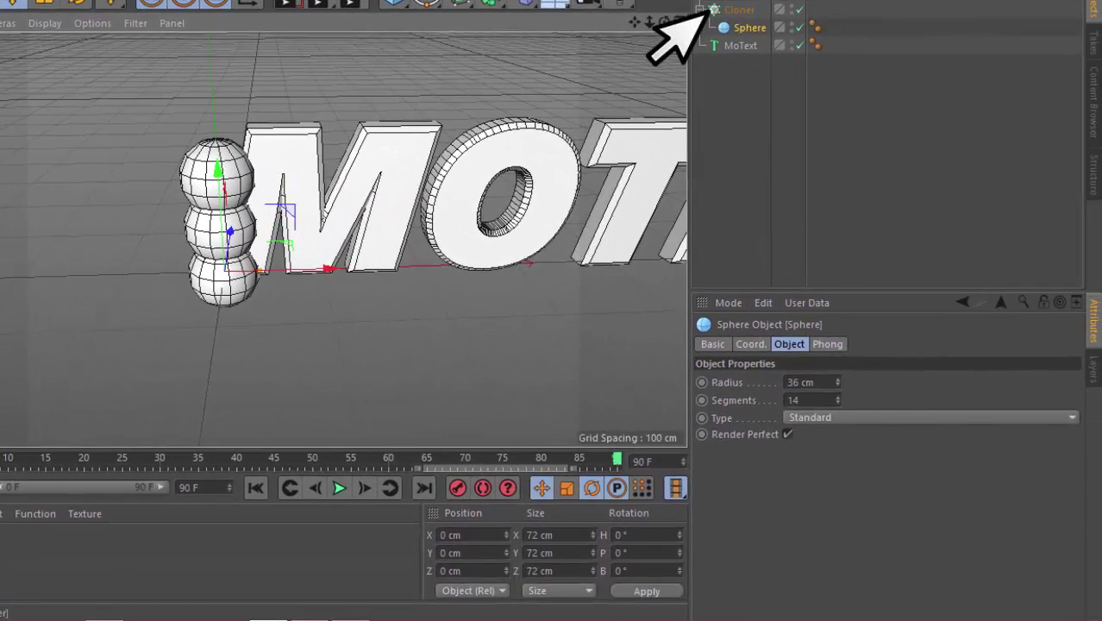
# Step: Switch the Cloner's mode to Grid Array
pyautogui.click(709, 11)
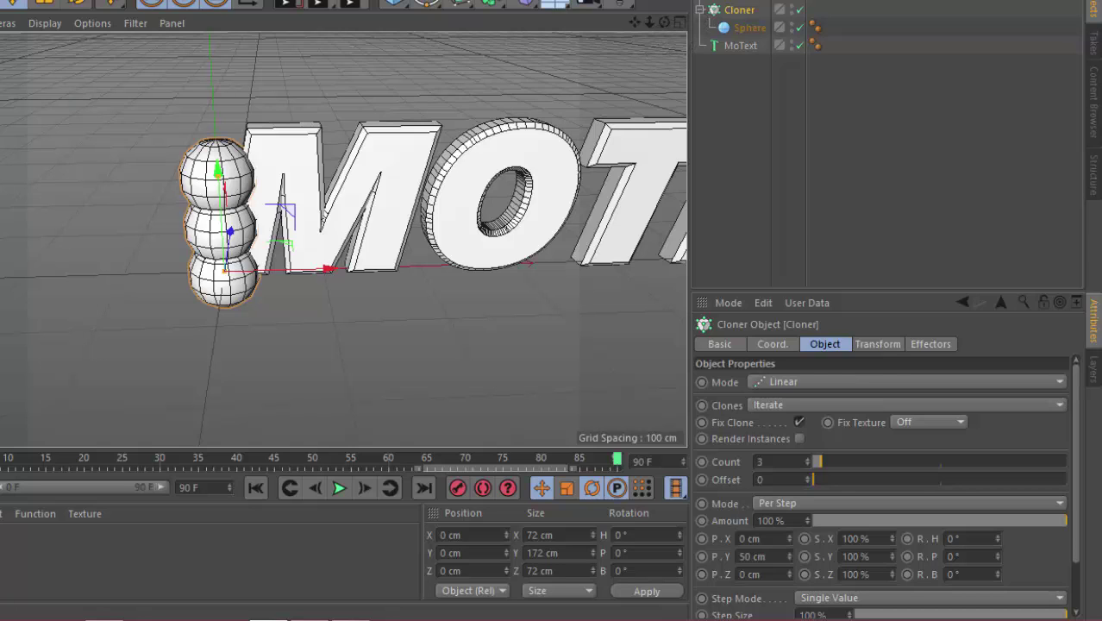
pyautogui.click(905, 381)
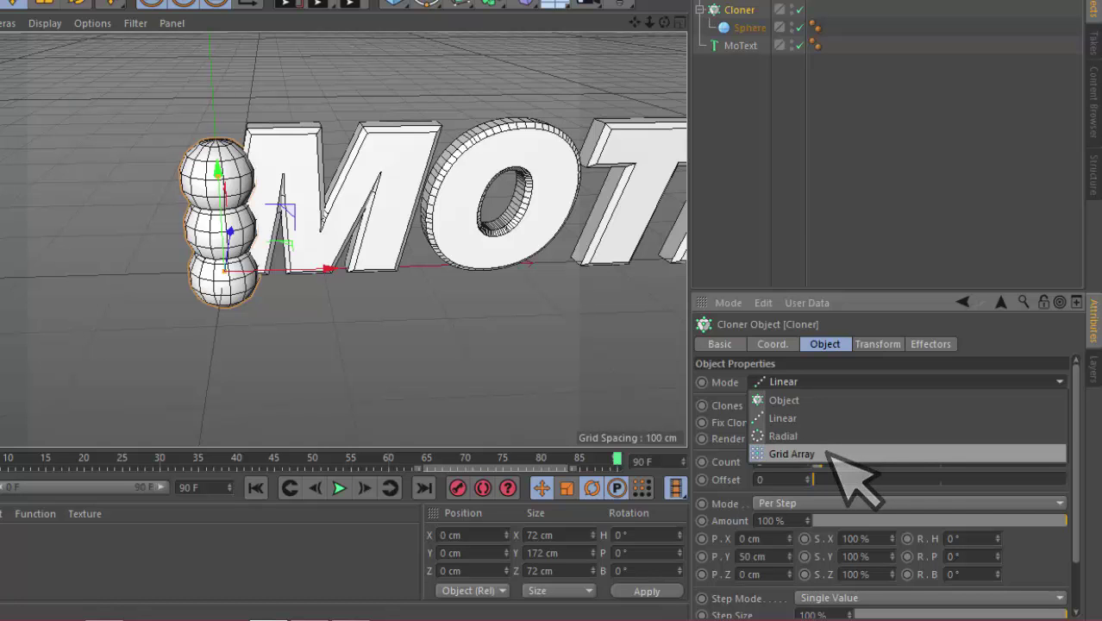
pyautogui.click(792, 453)
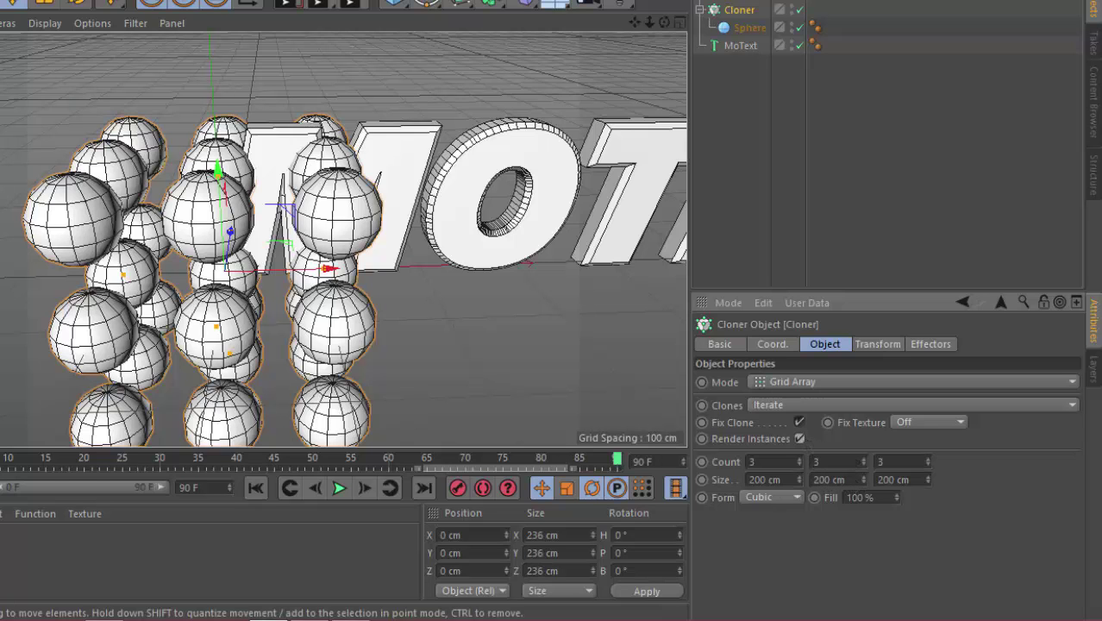
pyautogui.scroll(-2, 517, 288)
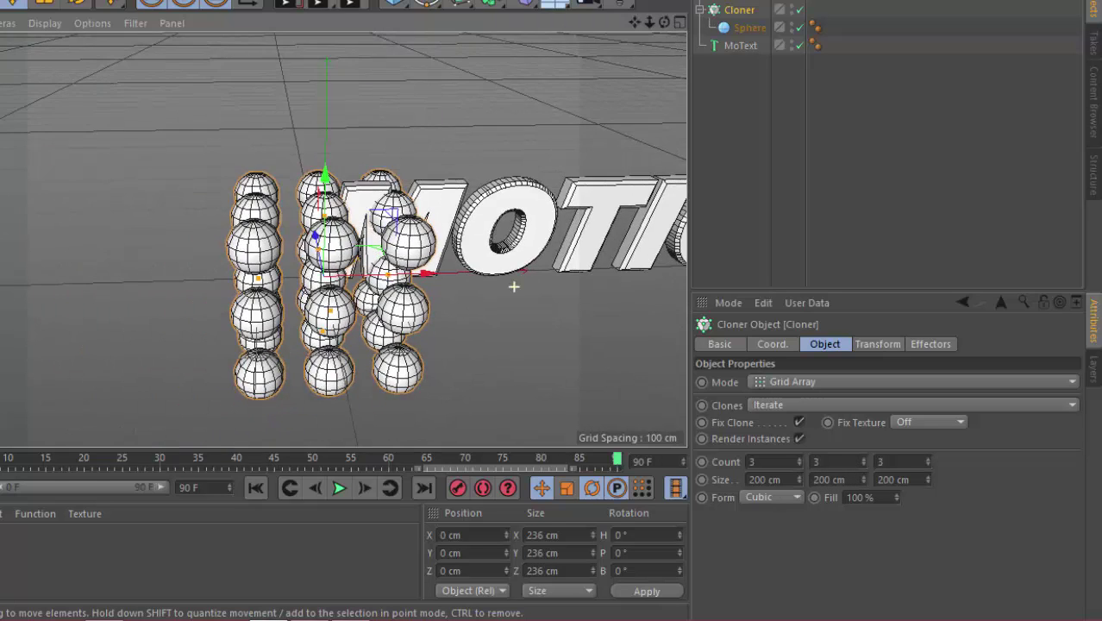
pyautogui.scroll(-3, 388, 259)
pyautogui.scroll(-2, 304, 241)
pyautogui.scroll(2, 304, 241)
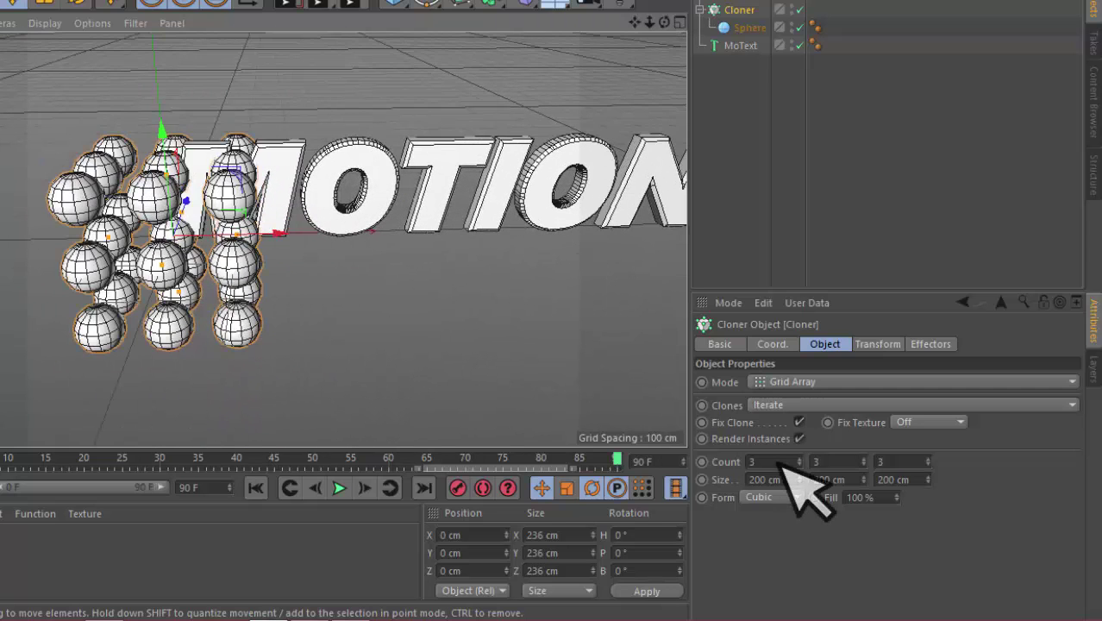
# Step: Set the grid clone count to 5 × 4 × 6
pyautogui.moveTo(780, 462); pyautogui.dragTo(799, 457)
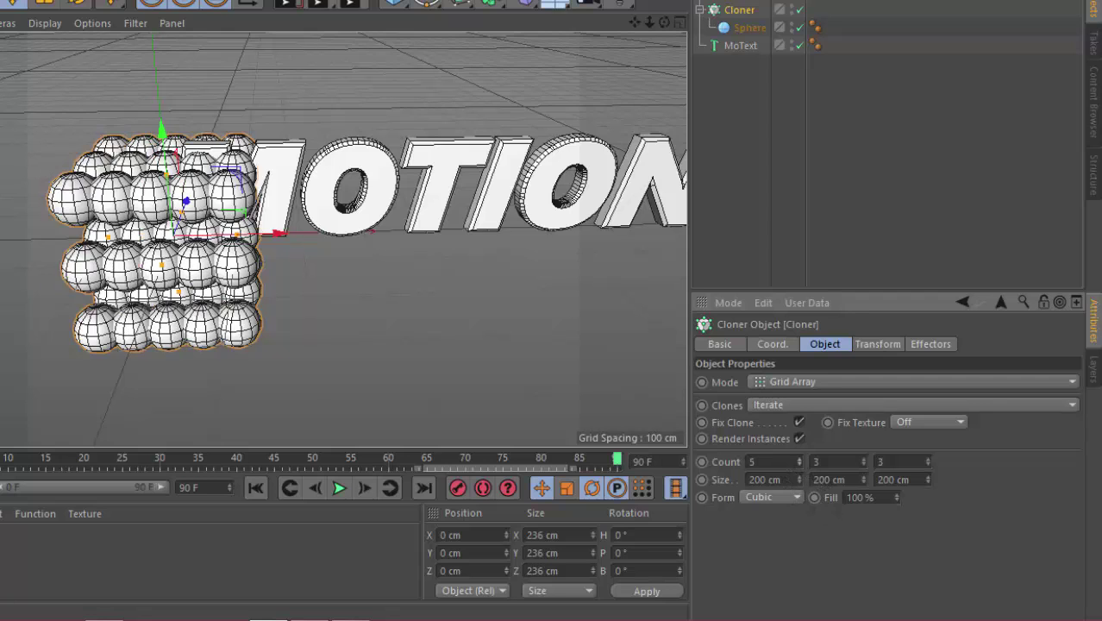
pyautogui.moveTo(864, 462); pyautogui.dragTo(928, 455)
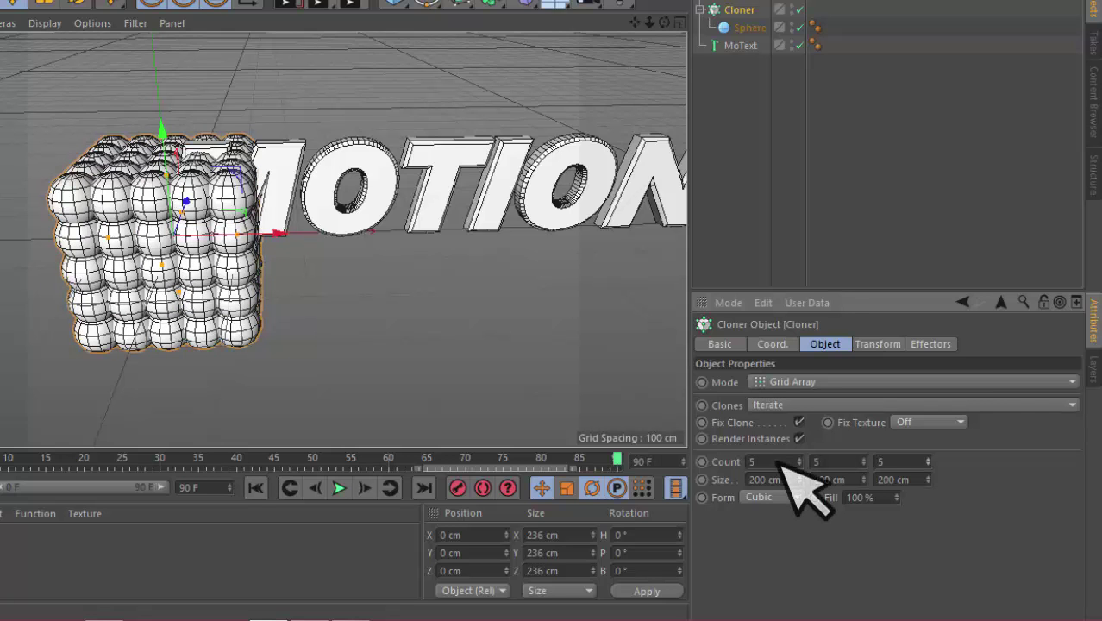
pyautogui.moveTo(786, 467)
pyautogui.mouseDown()
pyautogui.moveTo(781, 457)
pyautogui.moveTo(844, 459)
pyautogui.mouseUp()
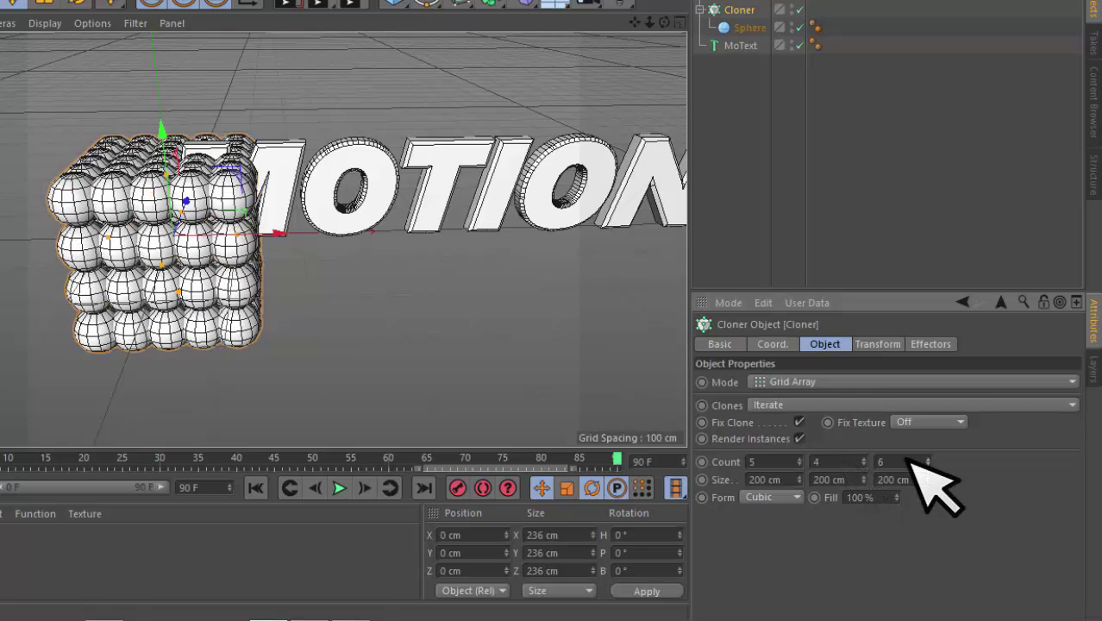
pyautogui.moveTo(908, 461); pyautogui.dragTo(908, 453)
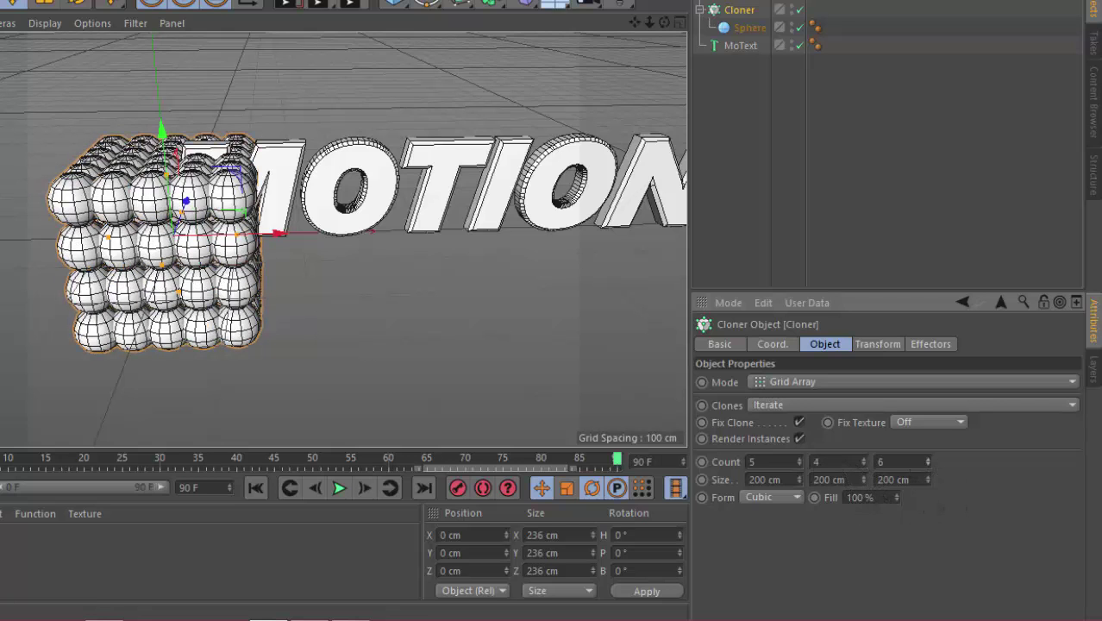
# Step: Size the grid 379 × 239 × 270 cm and raise it about 207 cm above the text
pyautogui.moveTo(798, 481); pyautogui.dragTo(791, 476)
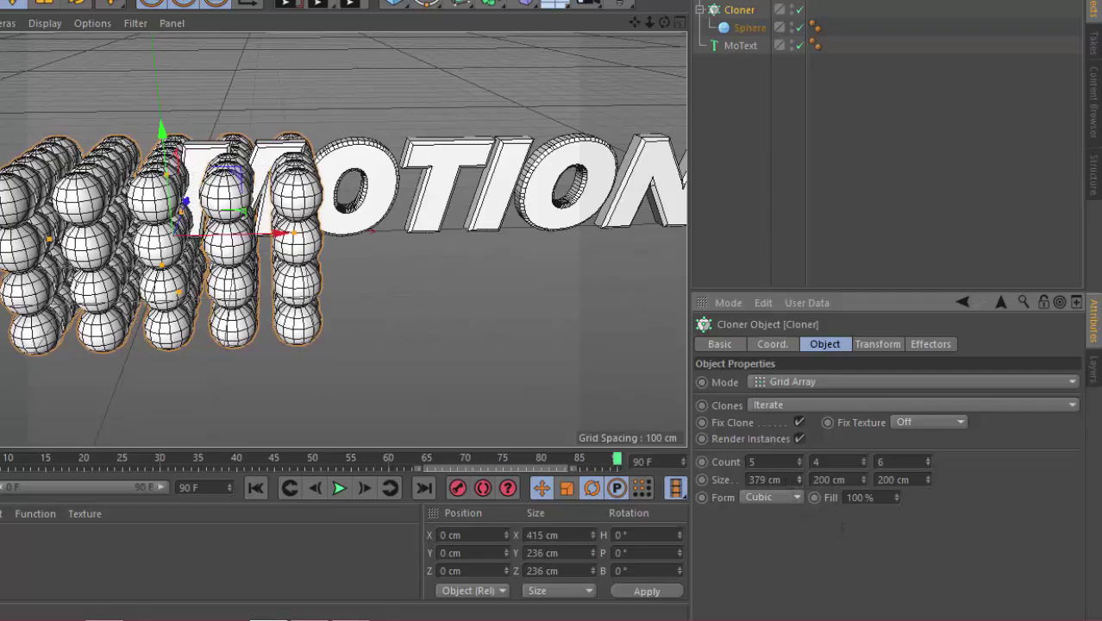
pyautogui.moveTo(862, 479); pyautogui.dragTo(927, 474)
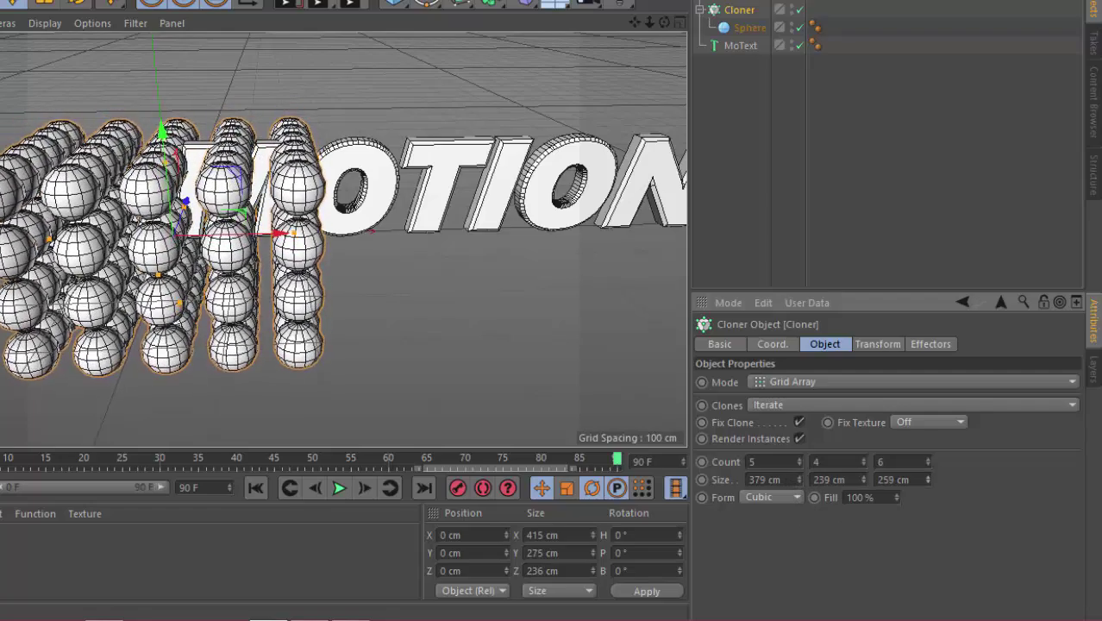
pyautogui.keyDown('alt'); pyautogui.moveTo(345, 259); pyautogui.dragTo(380, 259); pyautogui.keyUp('alt')
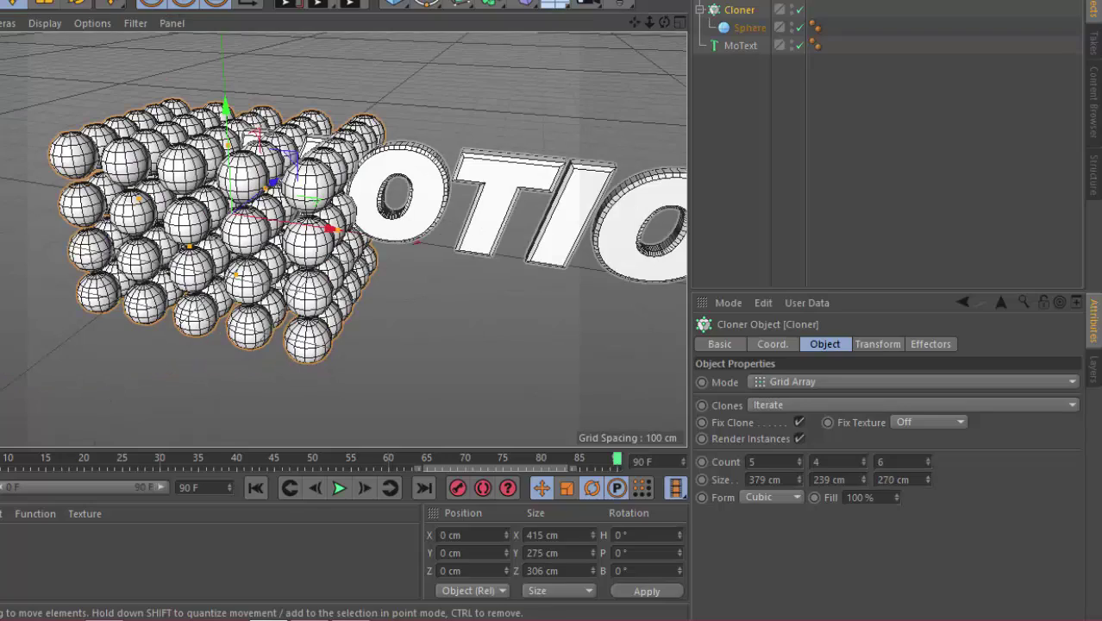
pyautogui.moveTo(603, 224)
pyautogui.keyDown('alt'); pyautogui.mouseDown()
pyautogui.moveTo(679, 172)
pyautogui.moveTo(655, 185)
pyautogui.mouseUp(); pyautogui.keyUp('alt')
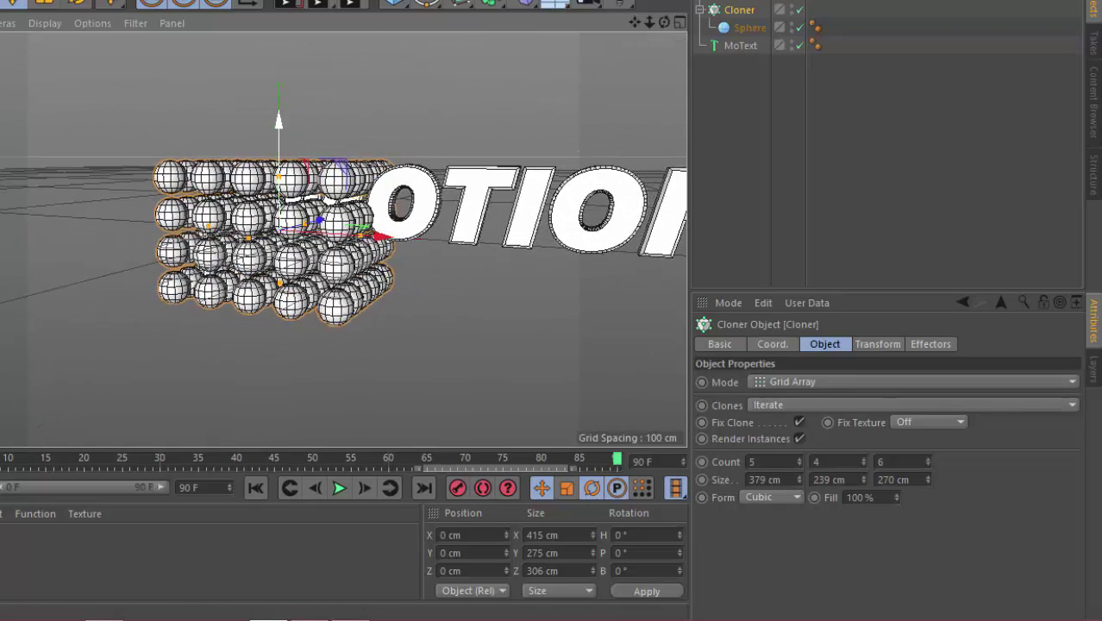
pyautogui.moveTo(279, 173); pyautogui.dragTo(278, 60)
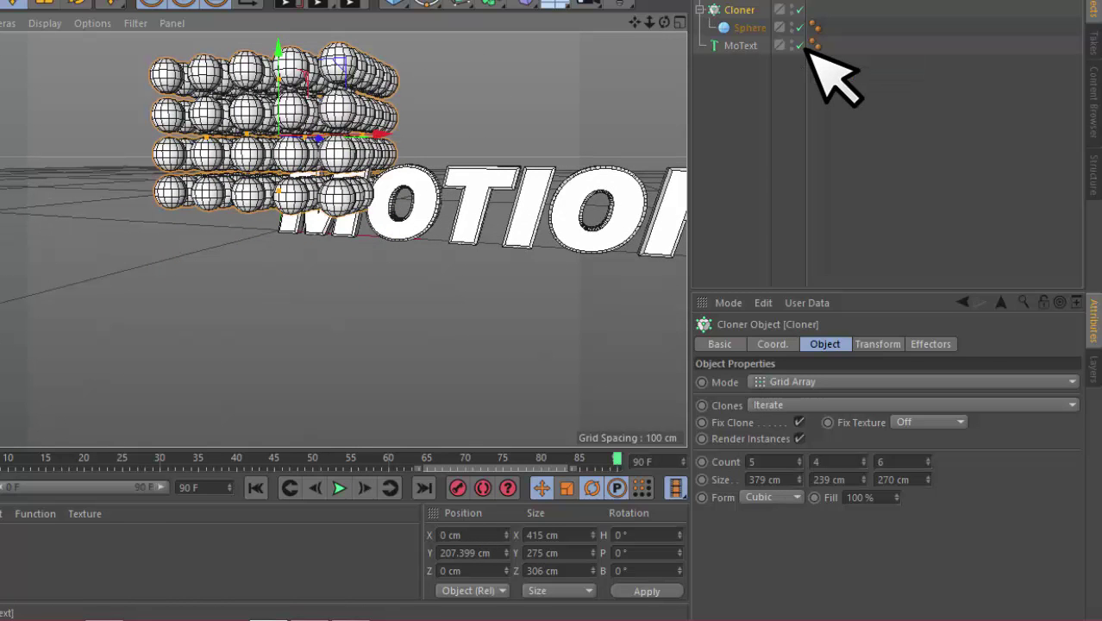
# Step: Disable the MoText and add a Plane primitive to the scene
pyautogui.click(800, 46)
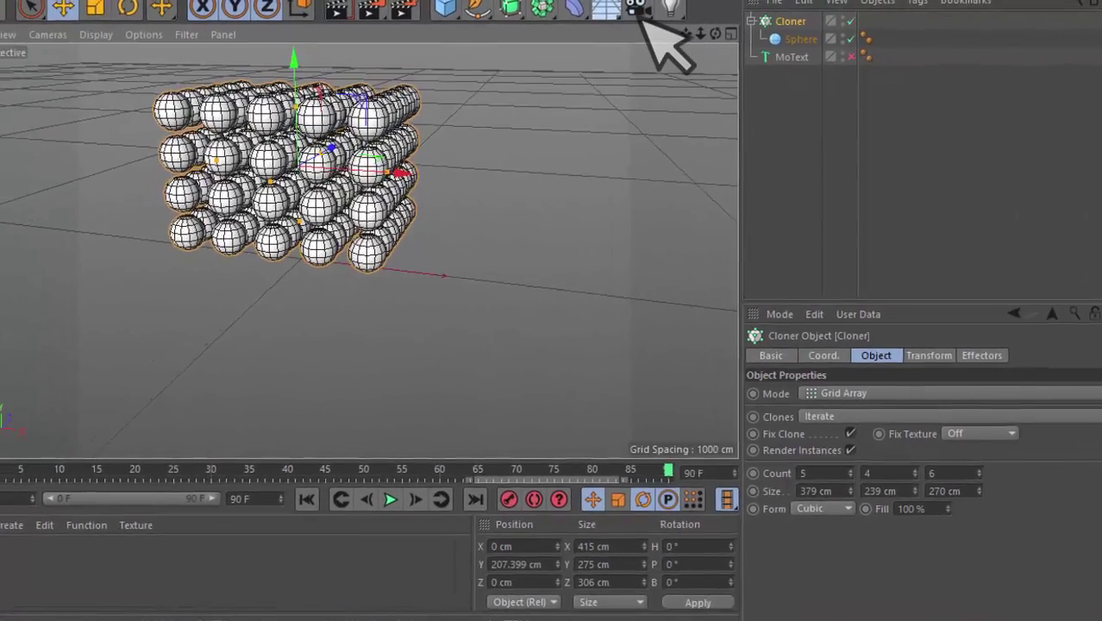
pyautogui.click(642, 18)
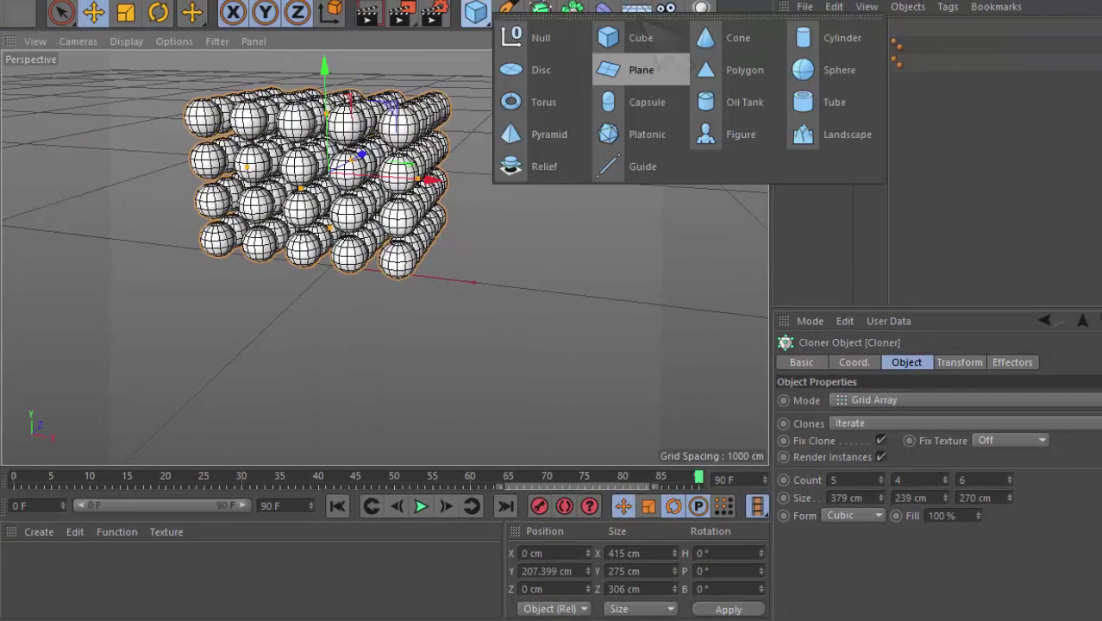
pyautogui.click(641, 70)
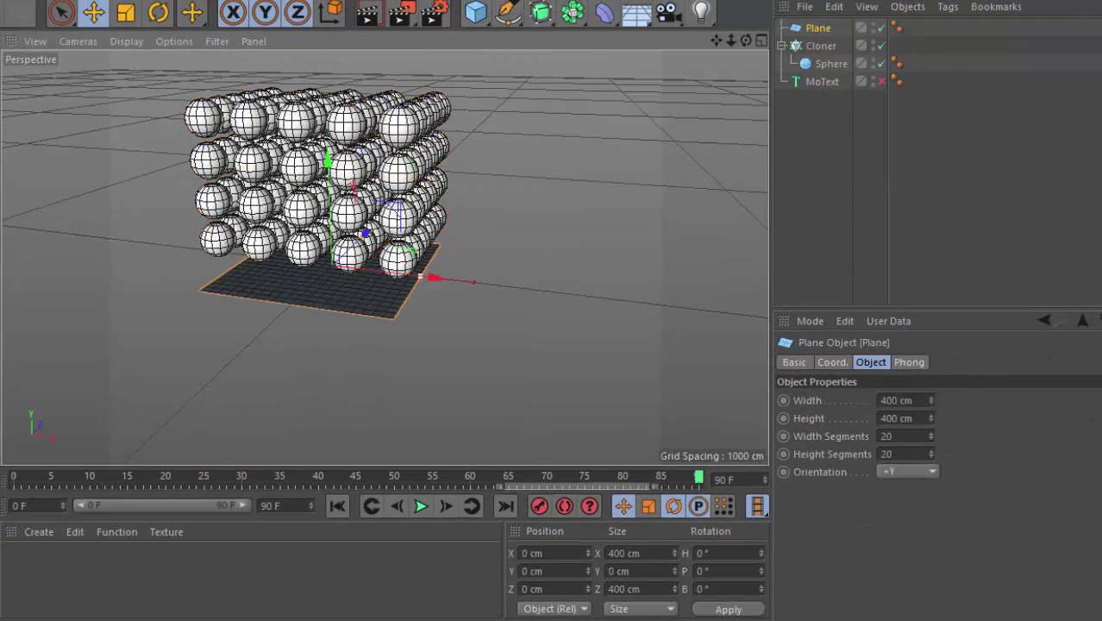
# Step: Size the Plane to about 1199 × 1760 cm as a floor under the sphere grid
pyautogui.moveTo(953, 413); pyautogui.dragTo(947, 405)
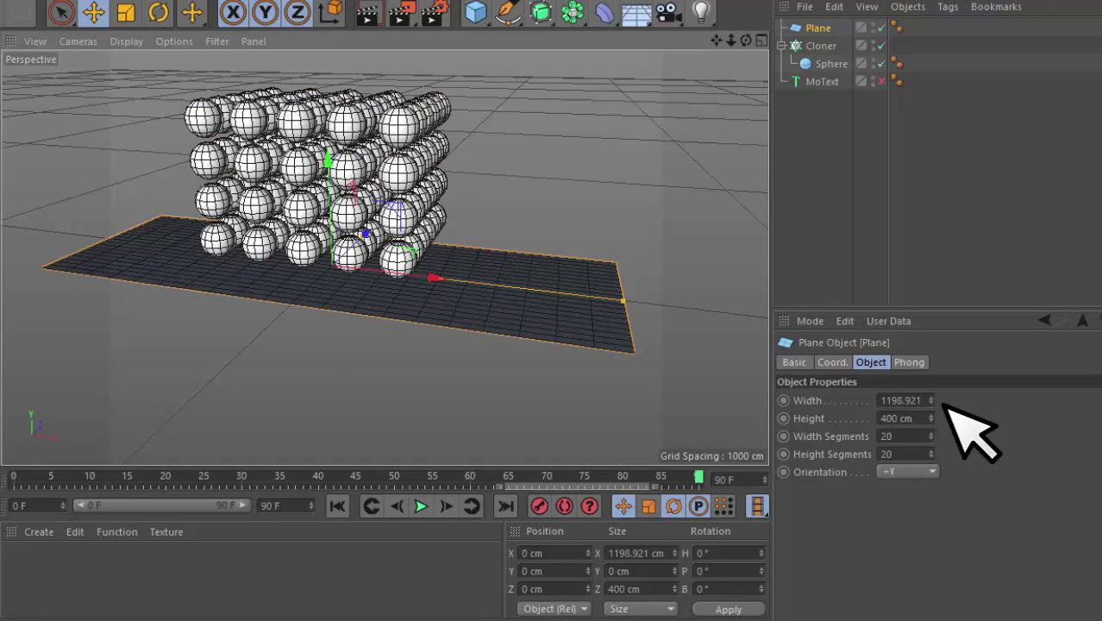
pyautogui.keyDown('alt'); pyautogui.moveTo(364, 296); pyautogui.dragTo(365, 298); pyautogui.keyUp('alt')
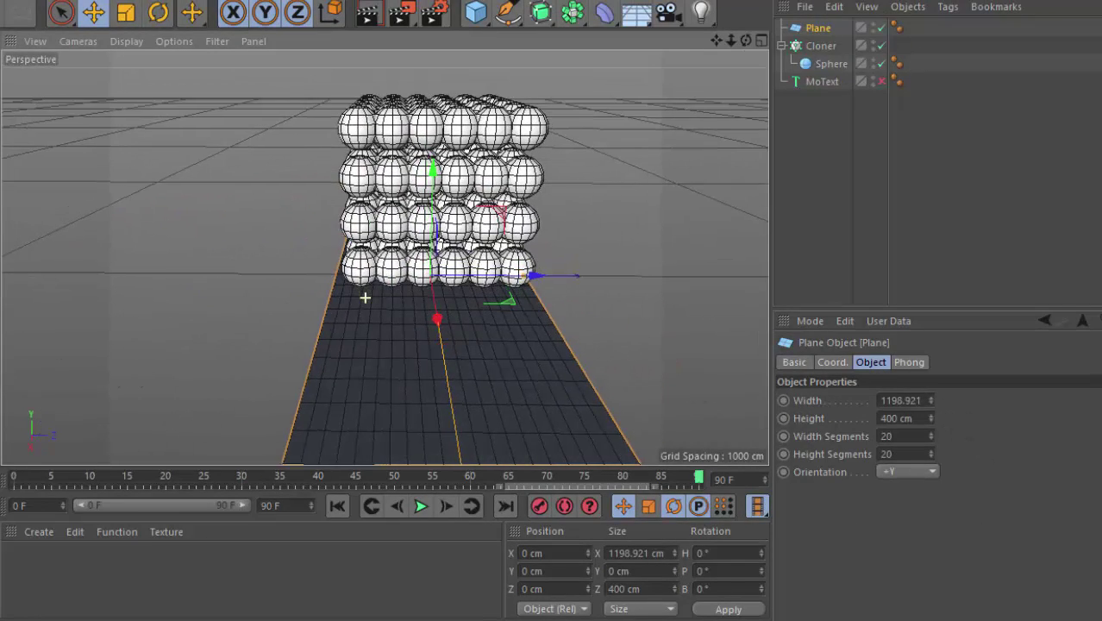
pyautogui.moveTo(930, 418); pyautogui.dragTo(931, 405)
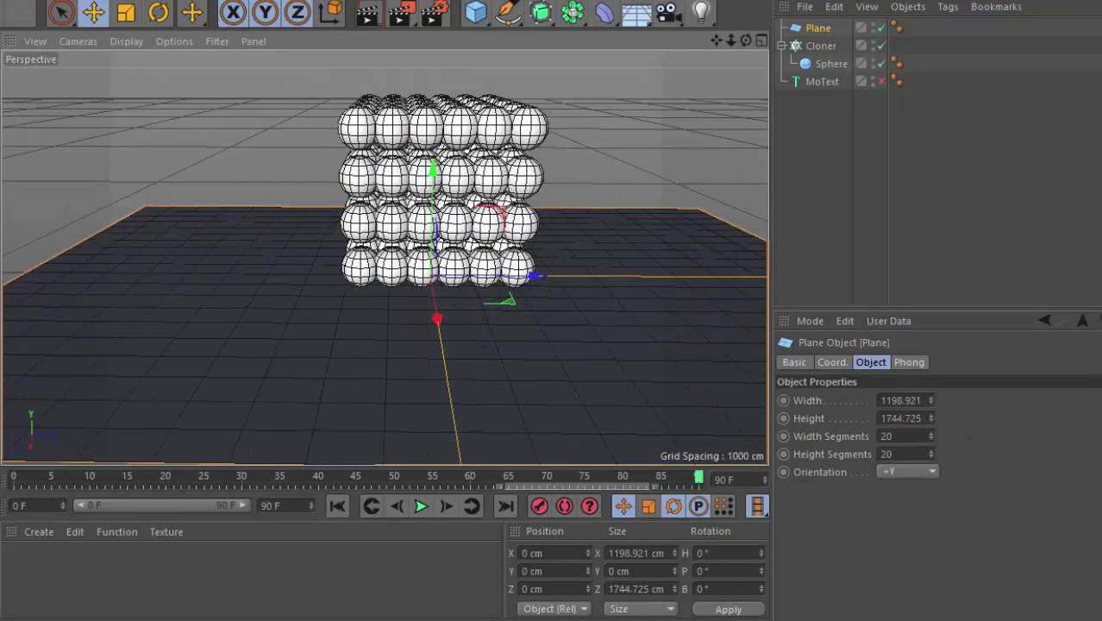
pyautogui.keyDown('alt'); pyautogui.moveTo(315, 347); pyautogui.dragTo(315, 347); pyautogui.keyUp('alt')
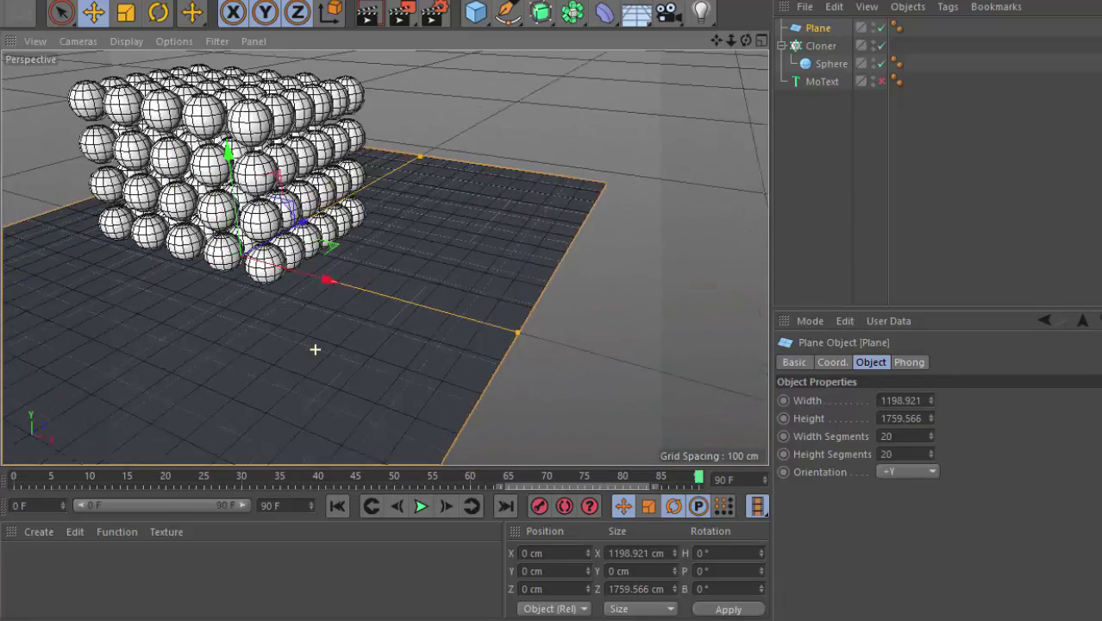
pyautogui.keyDown('alt'); pyautogui.moveTo(384, 259); pyautogui.dragTo(362, 259); pyautogui.keyUp('alt')
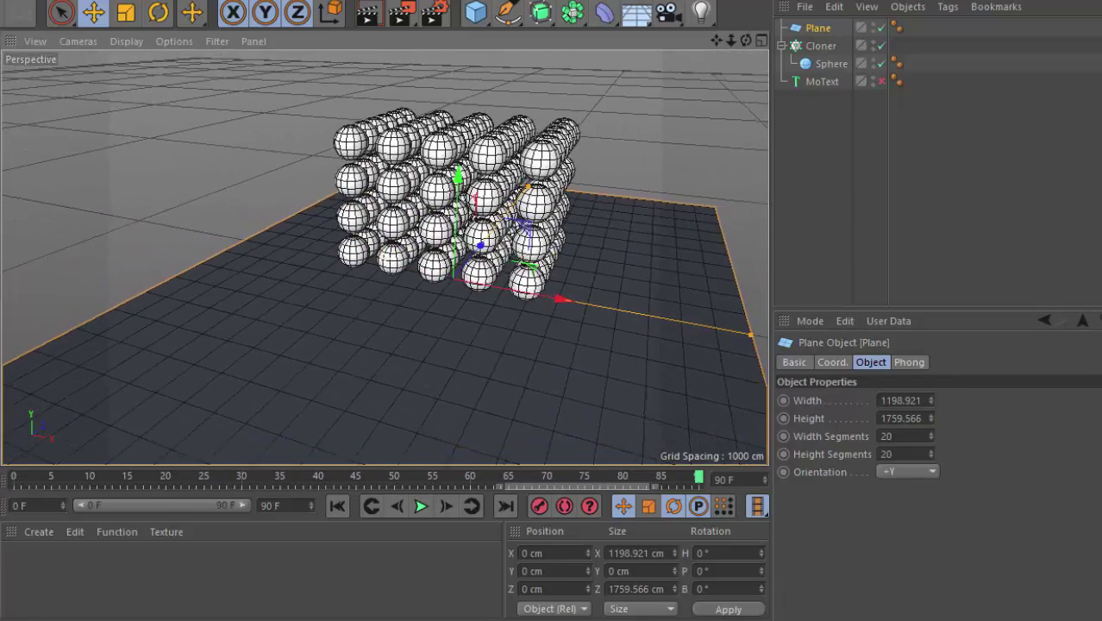
pyautogui.press('space')
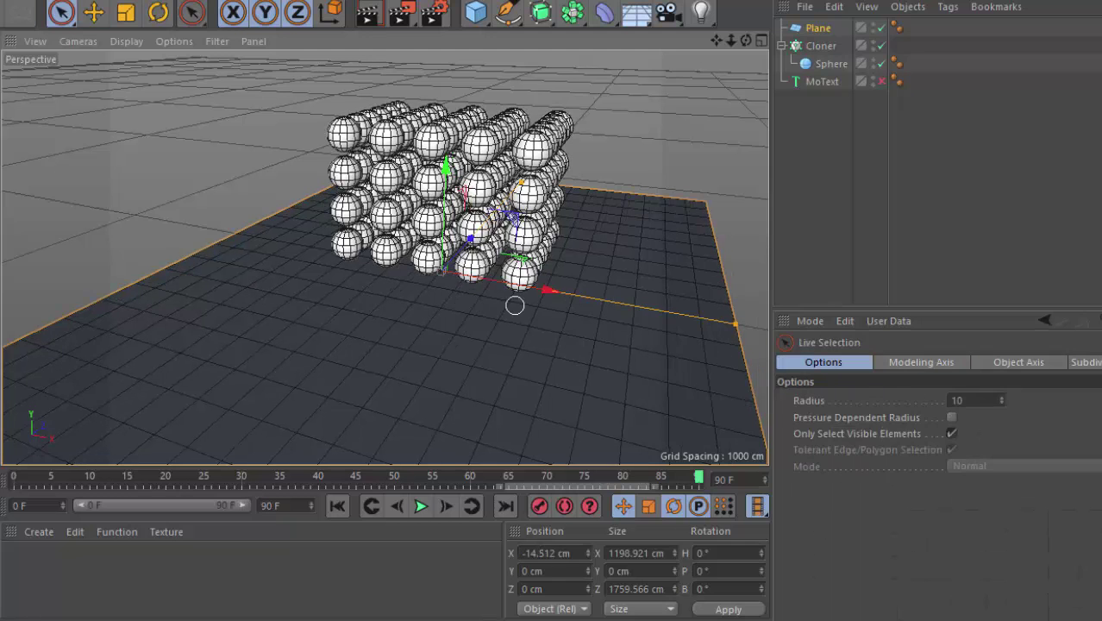
pyautogui.press('e')
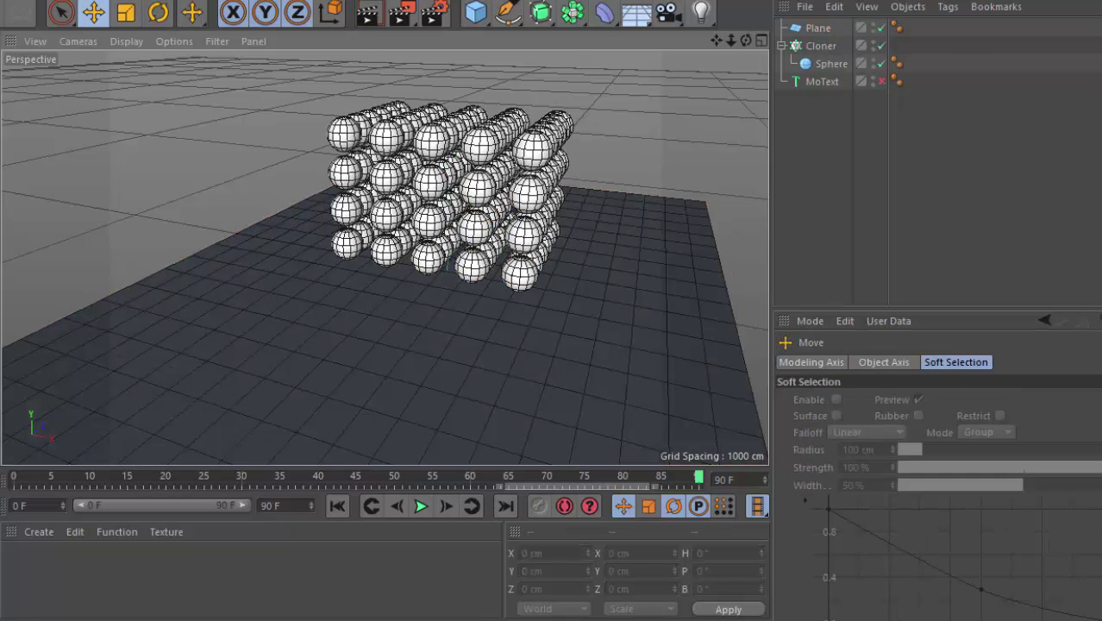
pyautogui.click(821, 28)
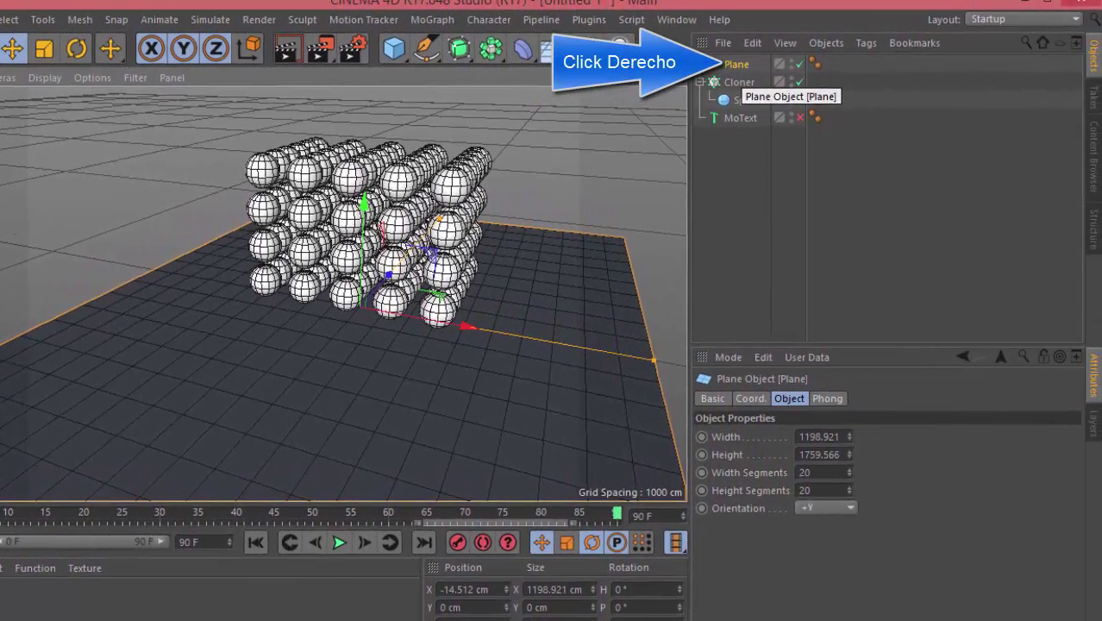
# Step: Give the Plane a Rigid Body tag (Dynamic On, Trigger Immediately) from Simulation Tags
pyautogui.rightClick(738, 65)
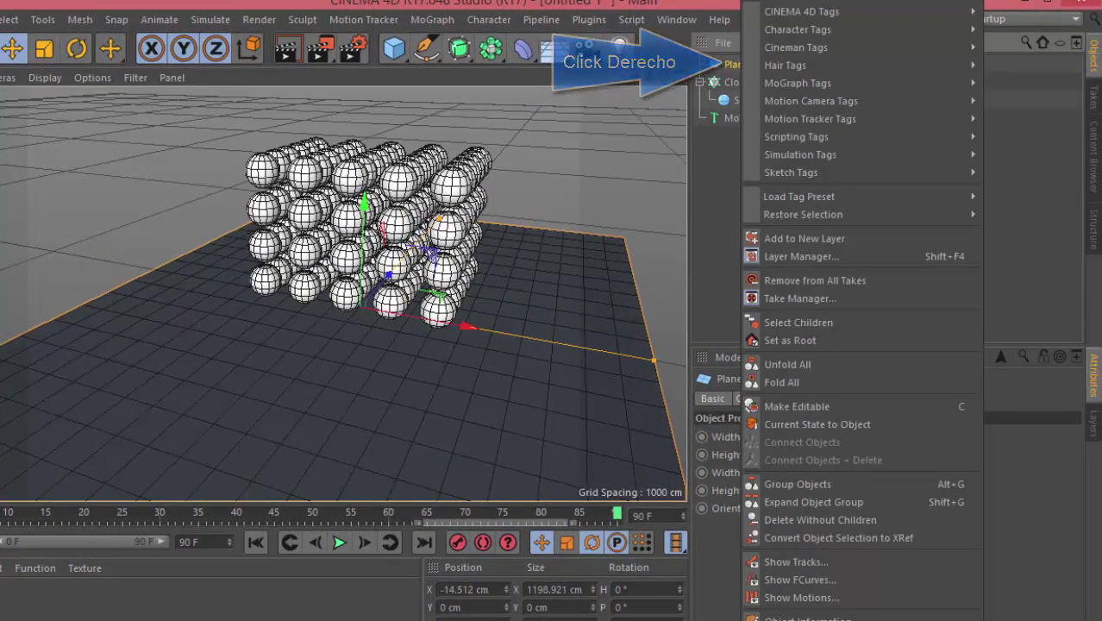
pyautogui.press('Escape')
pyautogui.rightClick(737, 65)
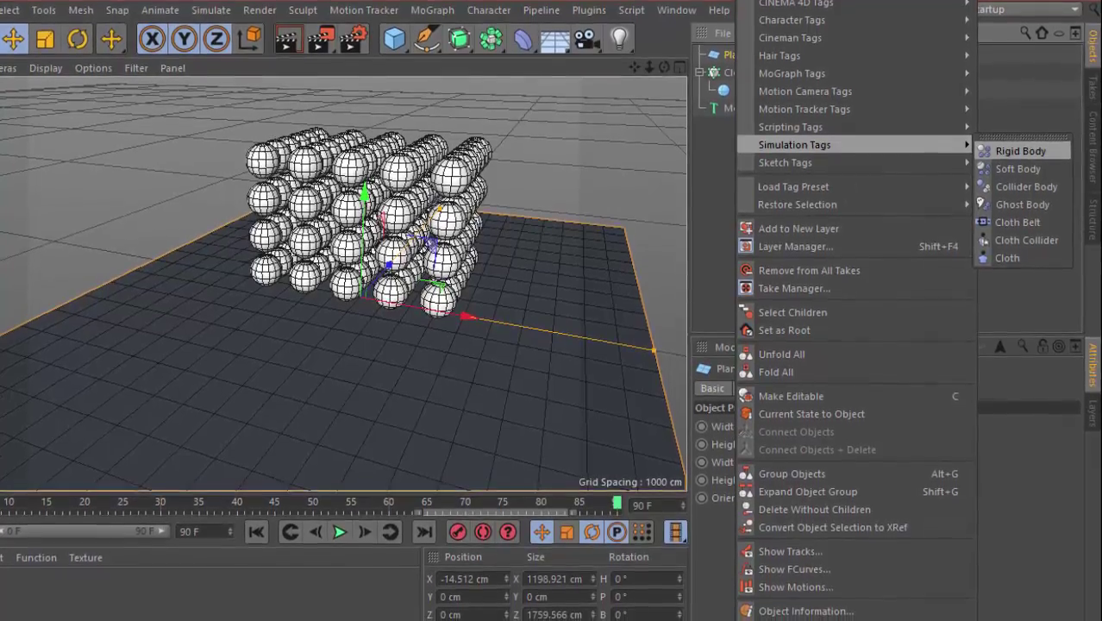
pyautogui.click(1021, 160)
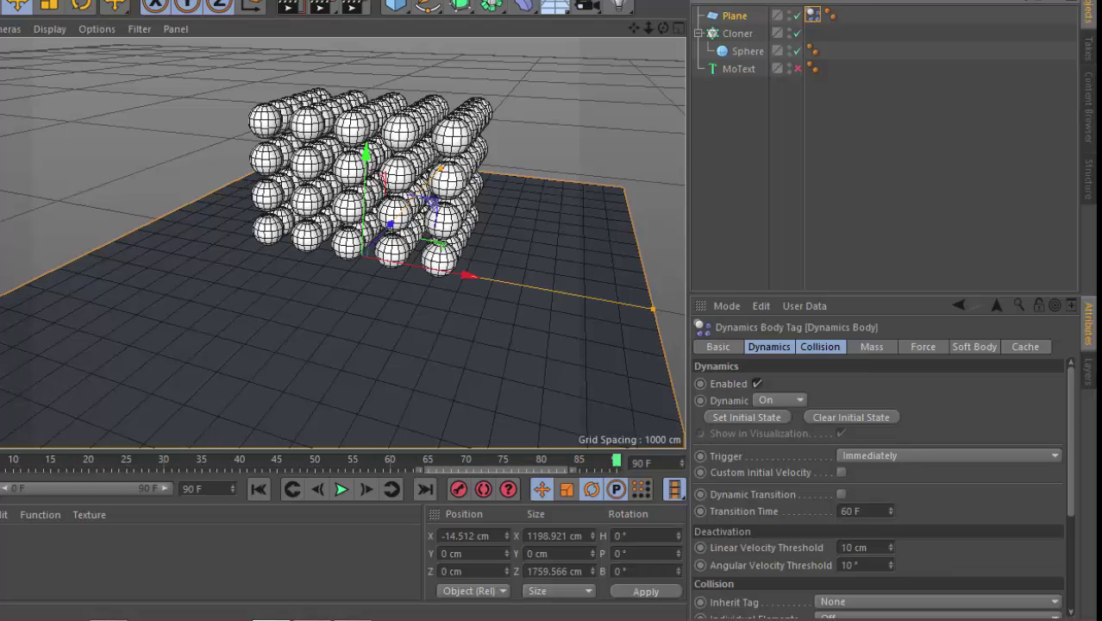
pyautogui.click(735, 33)
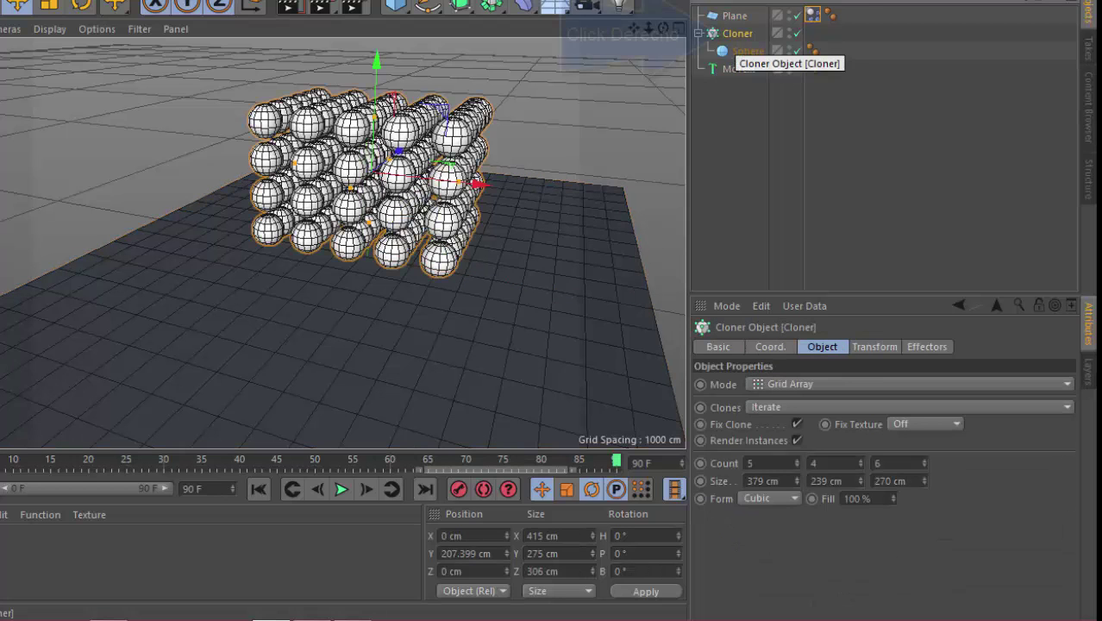
# Step: Add a Collider Body tag and move it onto the Plane
pyautogui.rightClick(735, 35)
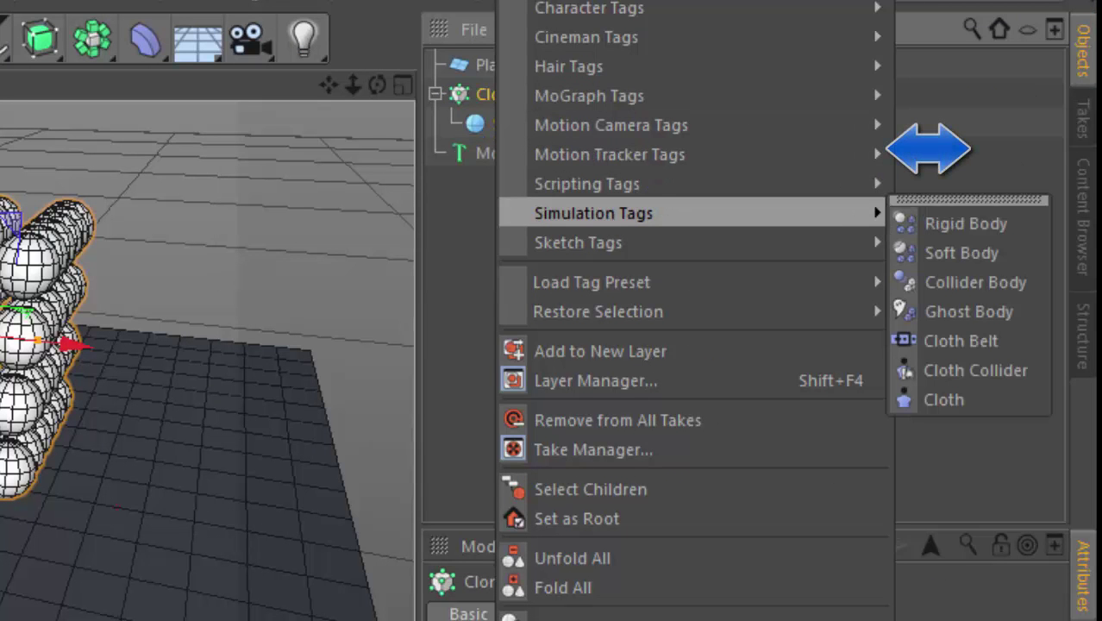
pyautogui.click(975, 282)
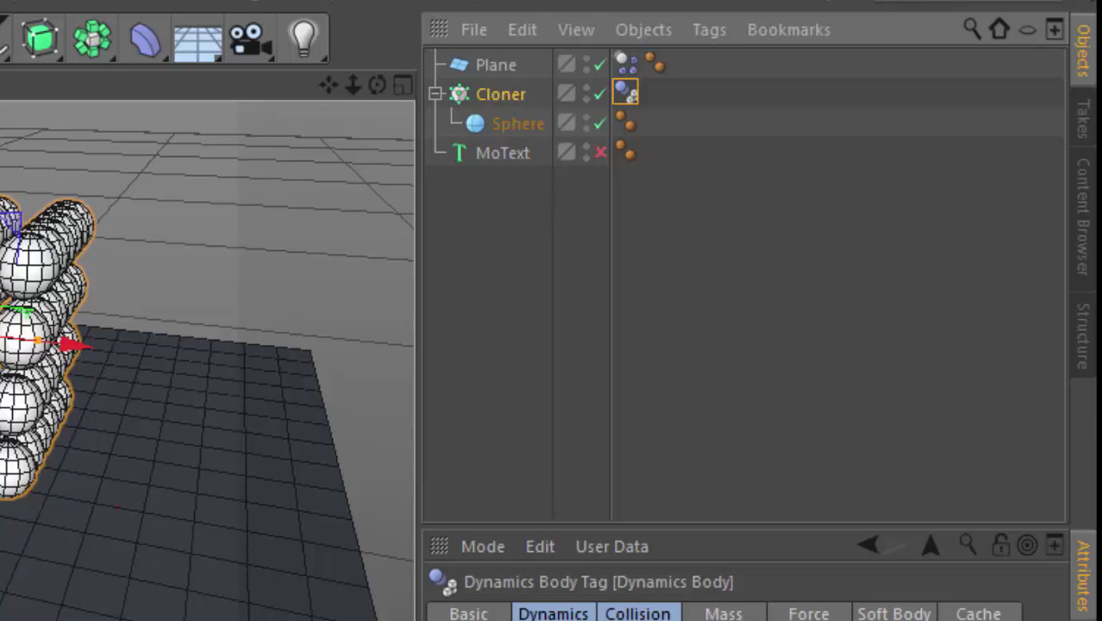
pyautogui.hotkey('ctrl', 'shift', 'a')
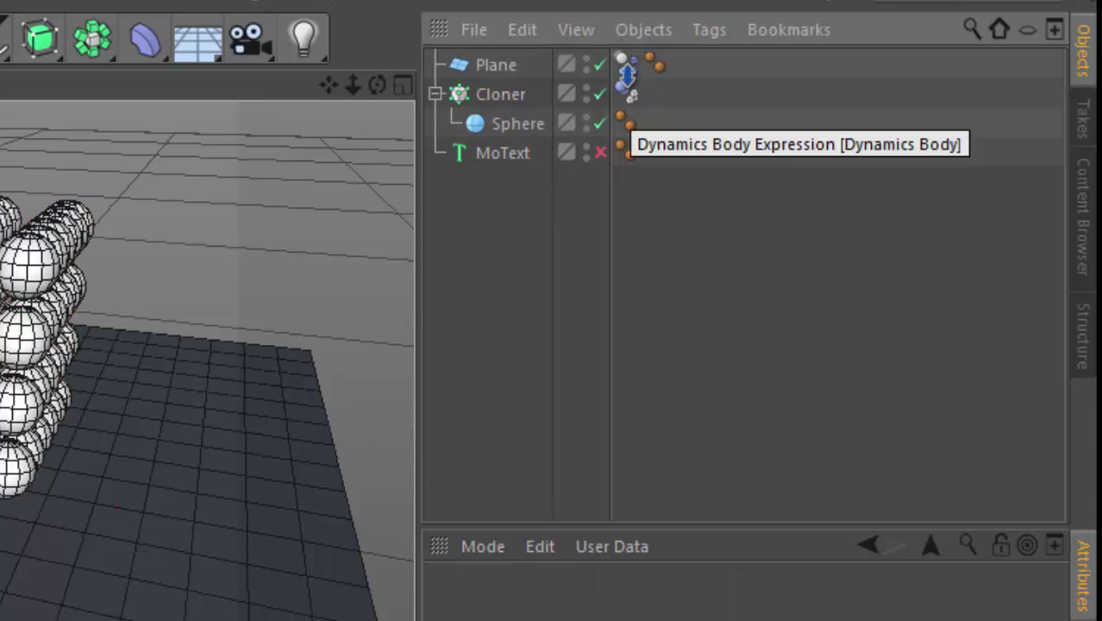
pyautogui.click(627, 82)
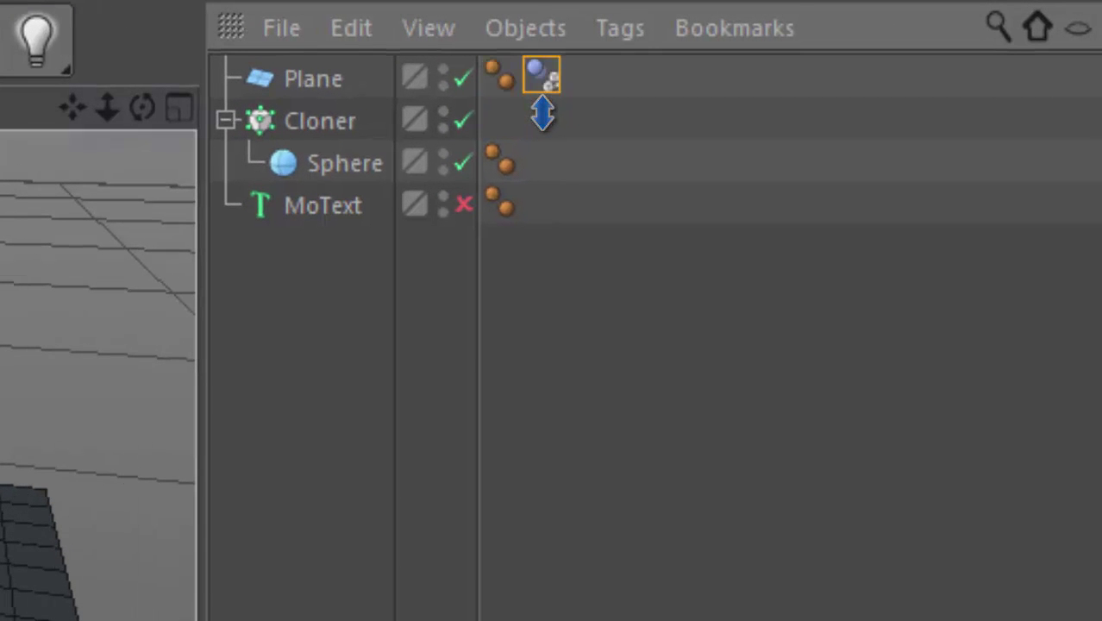
# Step: Give the sphere Cloner a Rigid Body tag
pyautogui.click(319, 120)
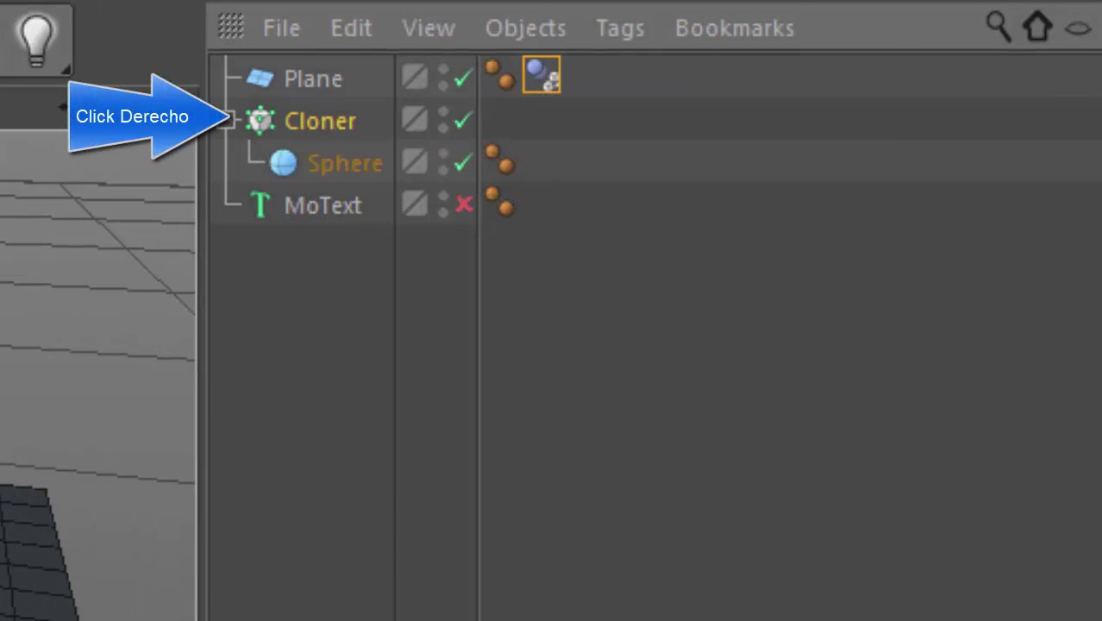
pyautogui.rightClick(319, 120)
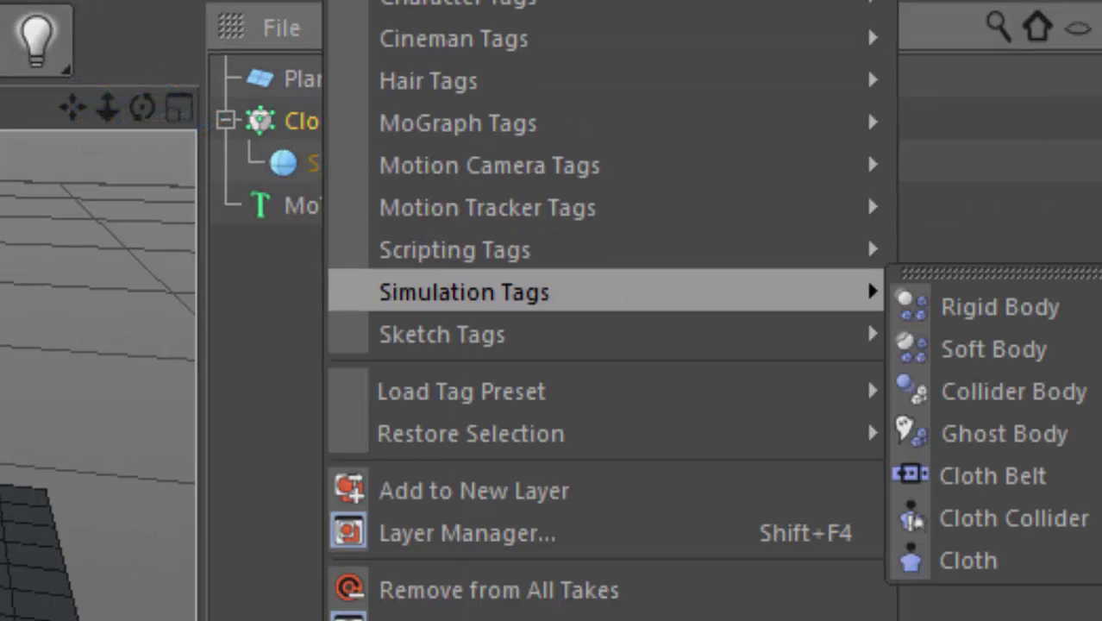
pyautogui.click(999, 307)
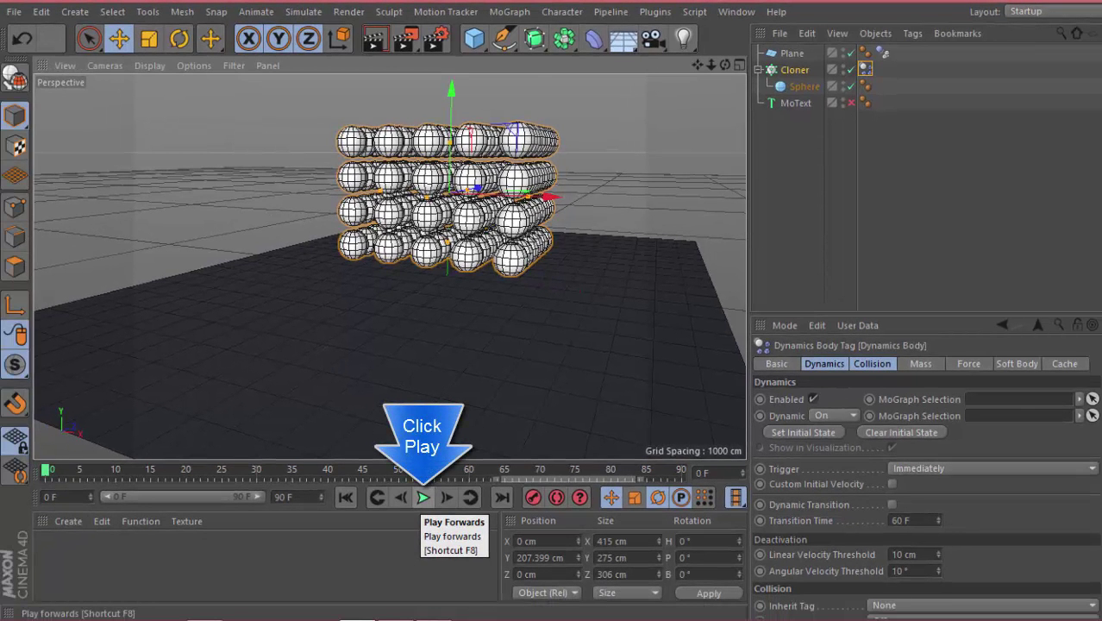
# Step: Play the simulation and orbit around the falling spheres, then stop
pyautogui.click(422, 498)
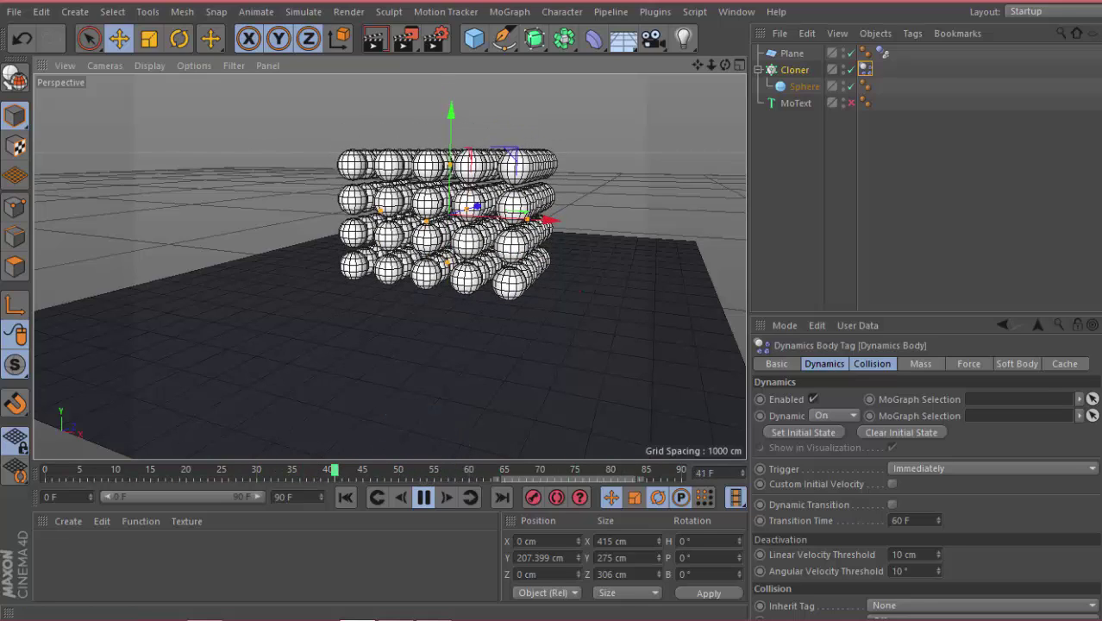
pyautogui.keyDown('alt'); pyautogui.moveTo(328, 226); pyautogui.dragTo(384, 222); pyautogui.keyUp('alt')
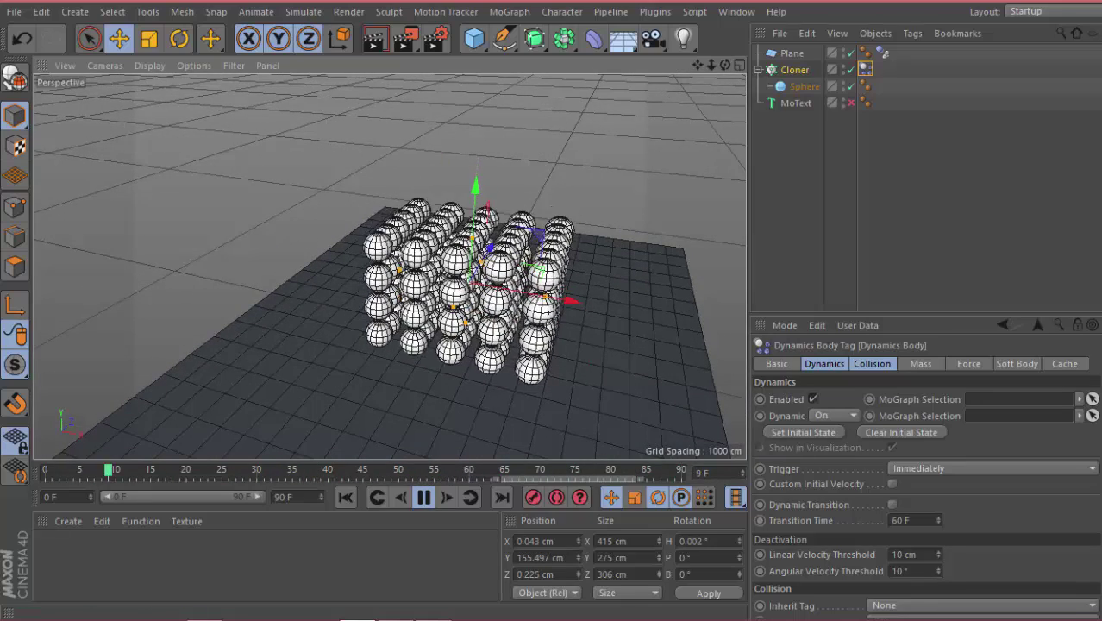
pyautogui.click(422, 498)
# Step: Tilt the sphere grid at an angle and raise it above the floor
pyautogui.click(345, 498)
pyautogui.click(794, 70)
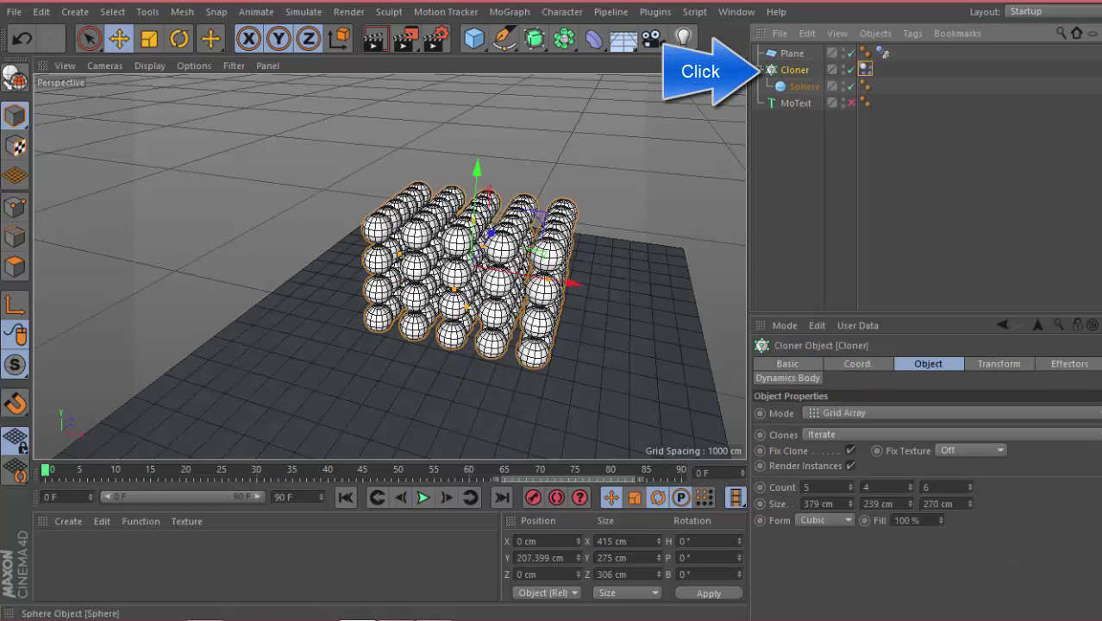
pyautogui.press('r')
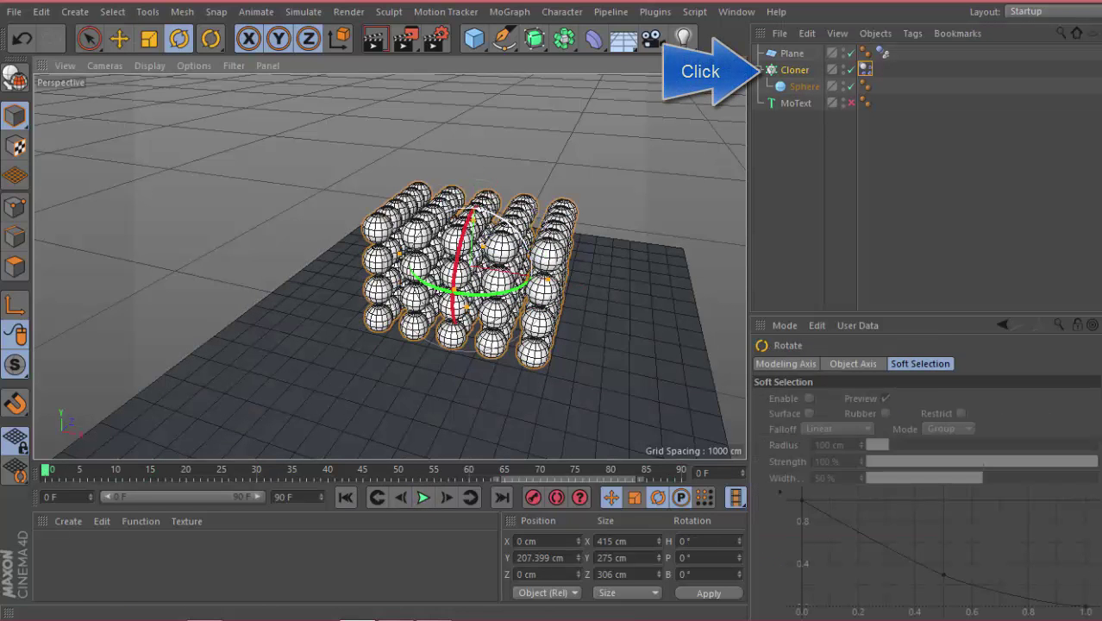
pyautogui.moveTo(466, 276); pyautogui.dragTo(414, 301)
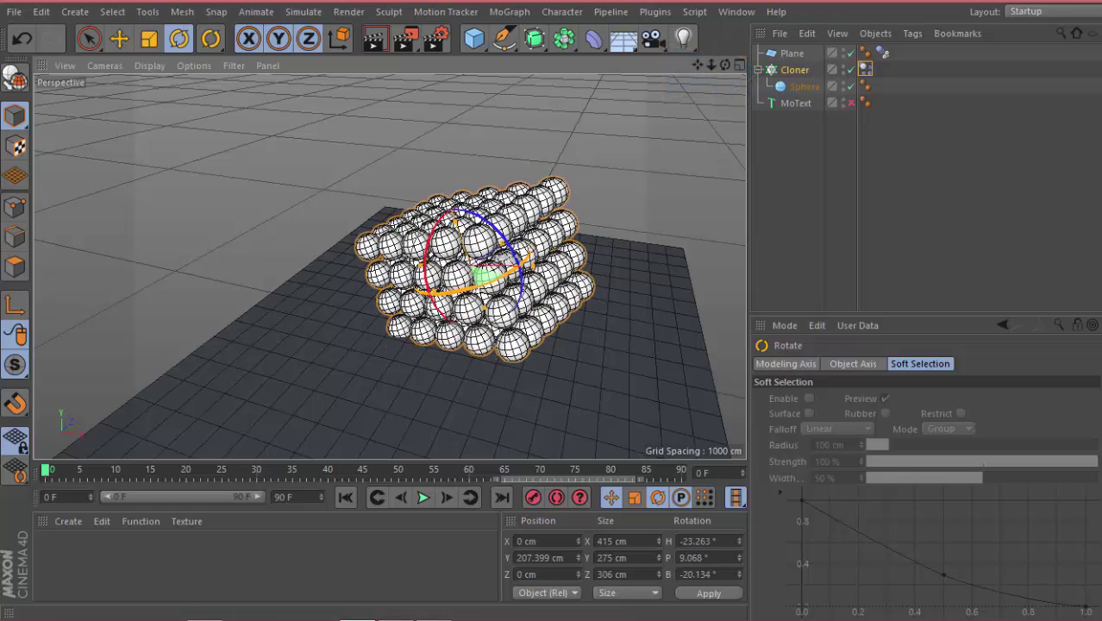
pyautogui.press('e')
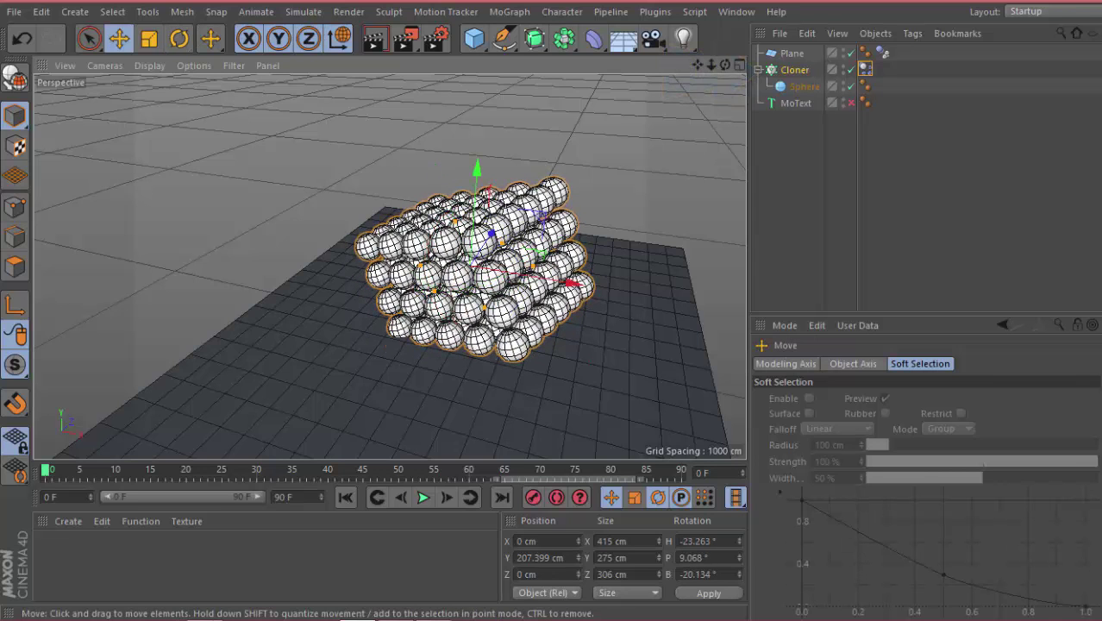
pyautogui.moveTo(442, 181); pyautogui.dragTo(485, 98)
# Step: Test the tilted drop, rewind, undo the move and rotation, and show the Dynamics Body settings
pyautogui.hotkey('ctrl', 'shift', 'a')
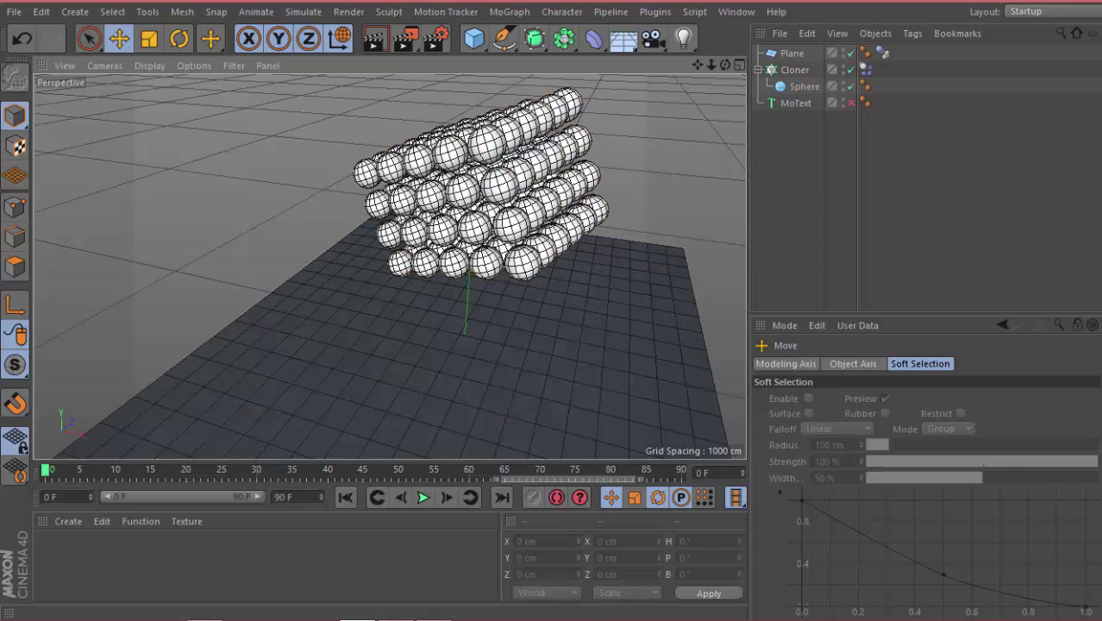
pyautogui.click(423, 497)
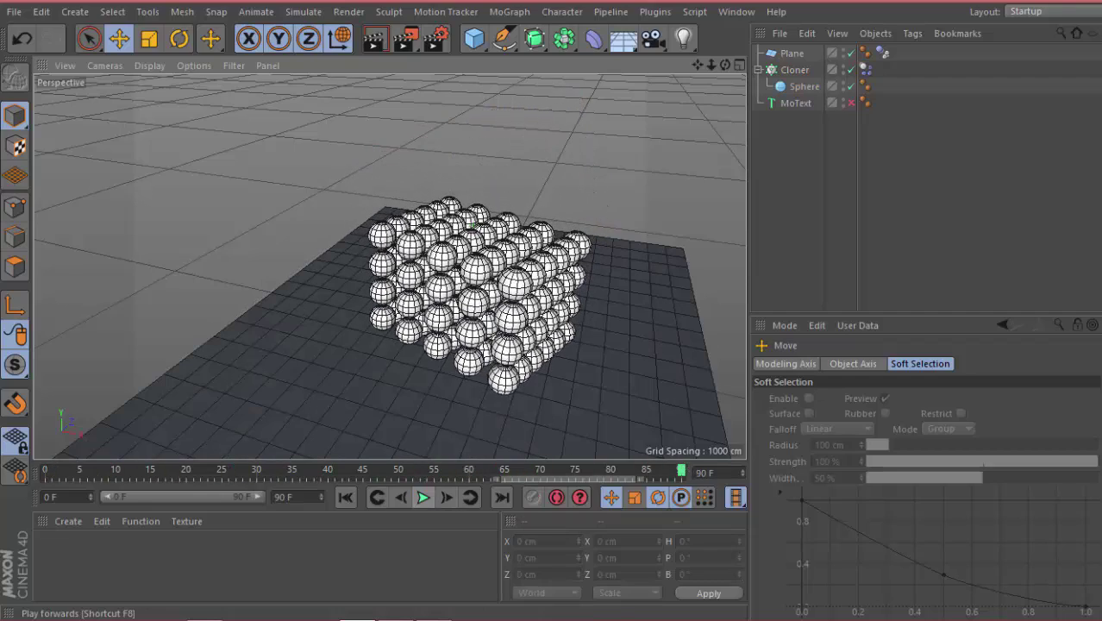
pyautogui.click(345, 498)
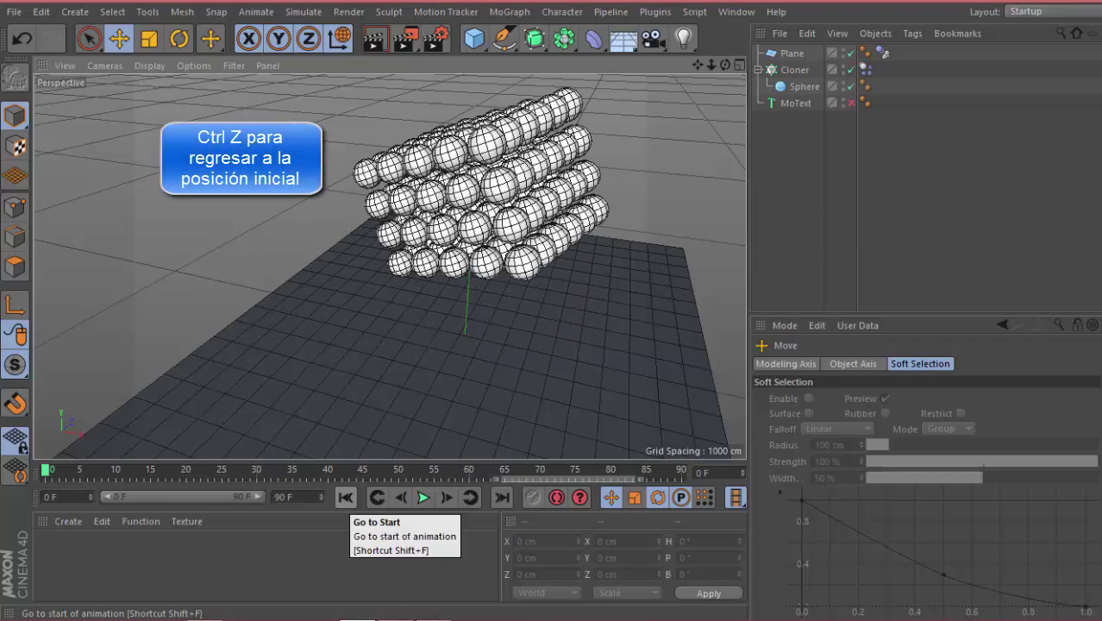
pyautogui.hotkey('ctrl', 'z')
pyautogui.hotkey('ctrl', 'z')
pyautogui.hotkey('ctrl', 'z')
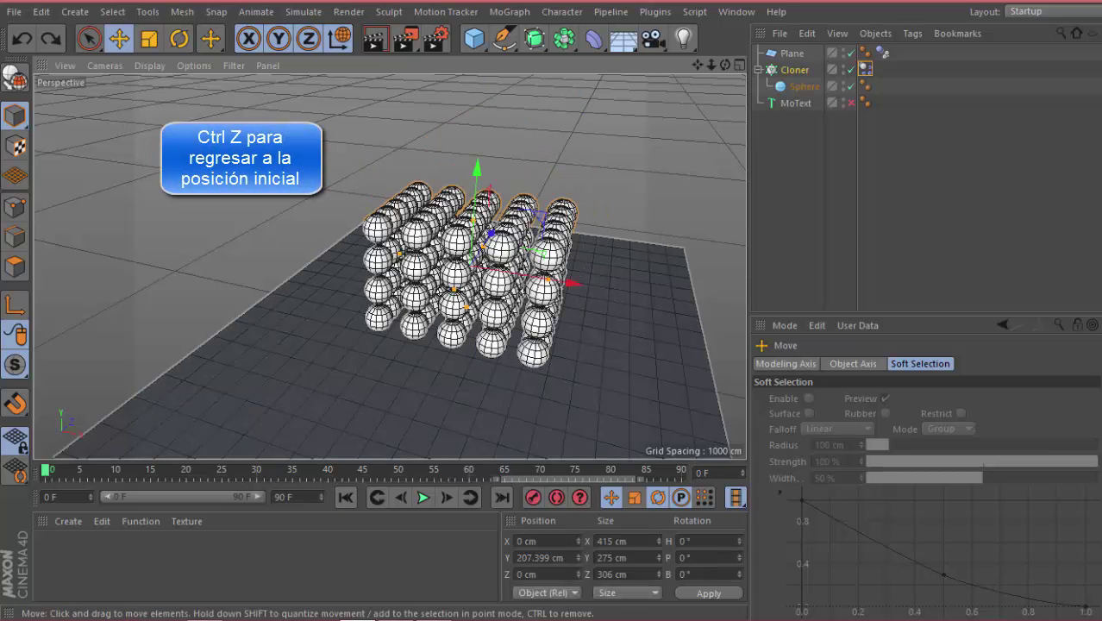
pyautogui.hotkey('ctrl', 'z')
pyautogui.click(865, 86)
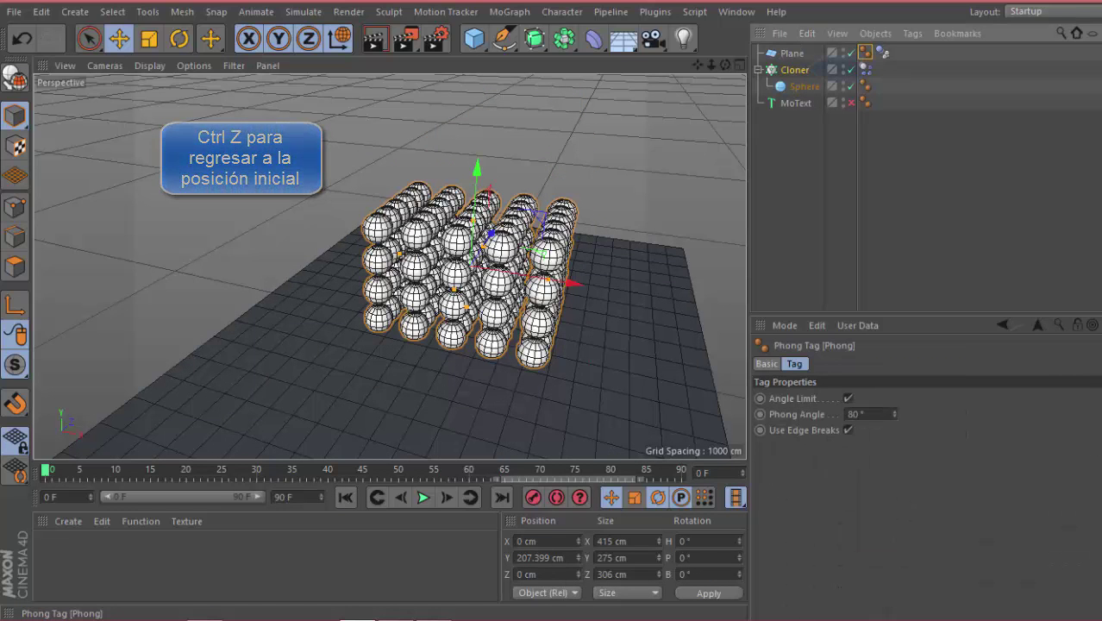
pyautogui.click(865, 69)
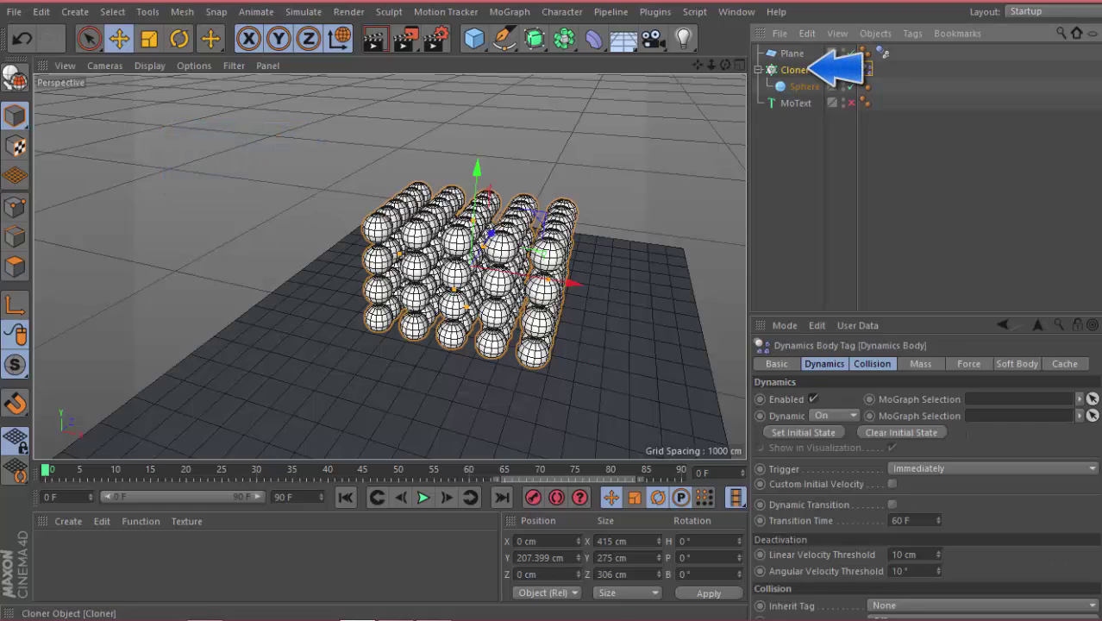
# Step: Turn off Render Instances on the Cloner and play the simulation to test
pyautogui.click(795, 70)
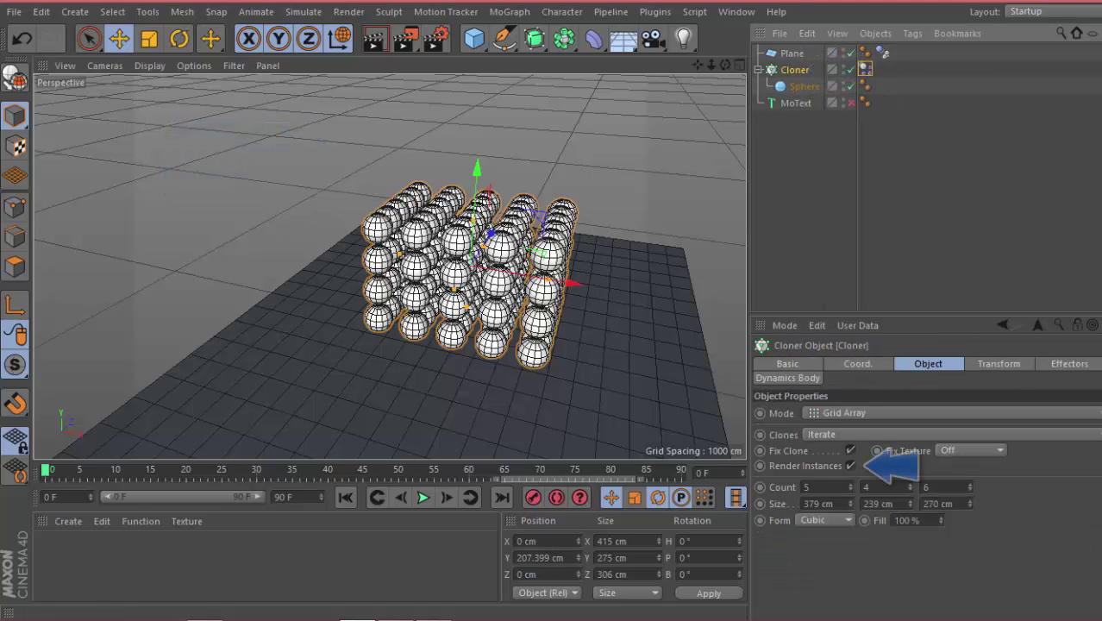
pyautogui.click(850, 465)
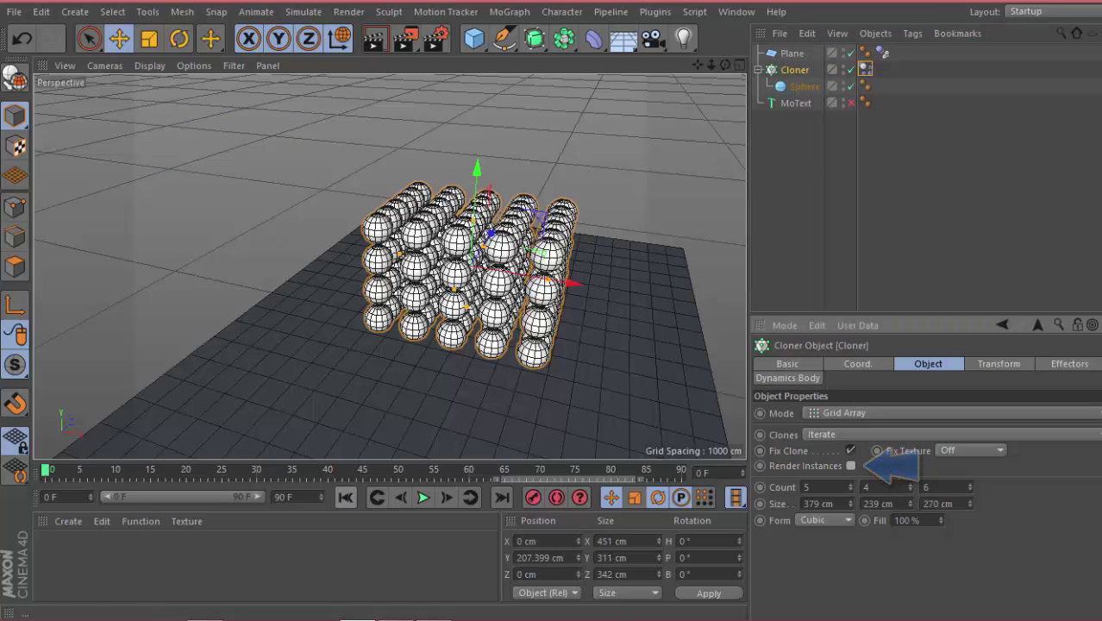
pyautogui.click(422, 498)
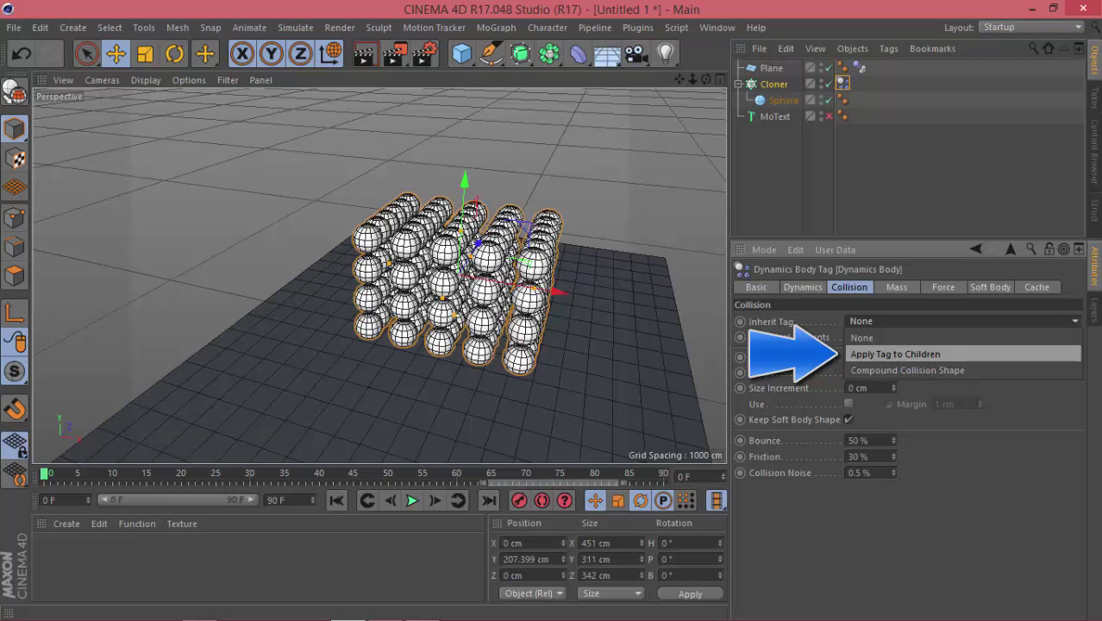
# Step: Set the Dynamics Body Inherit Tag to Apply Tag to Children and Individual Elements to Top Level
pyautogui.press('Escape')
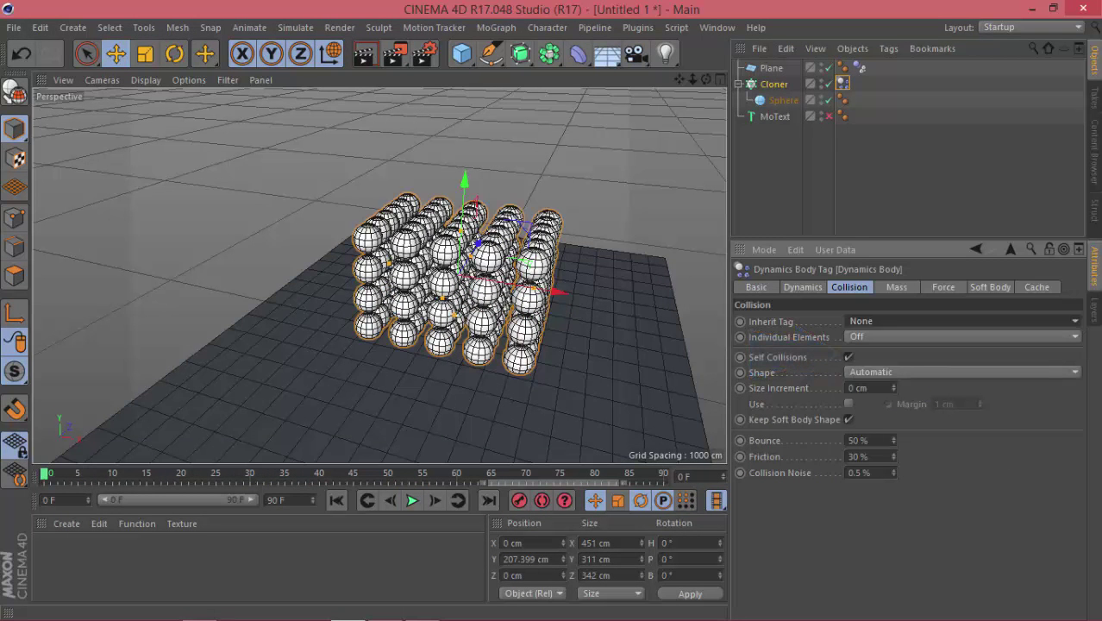
pyautogui.click(957, 321)
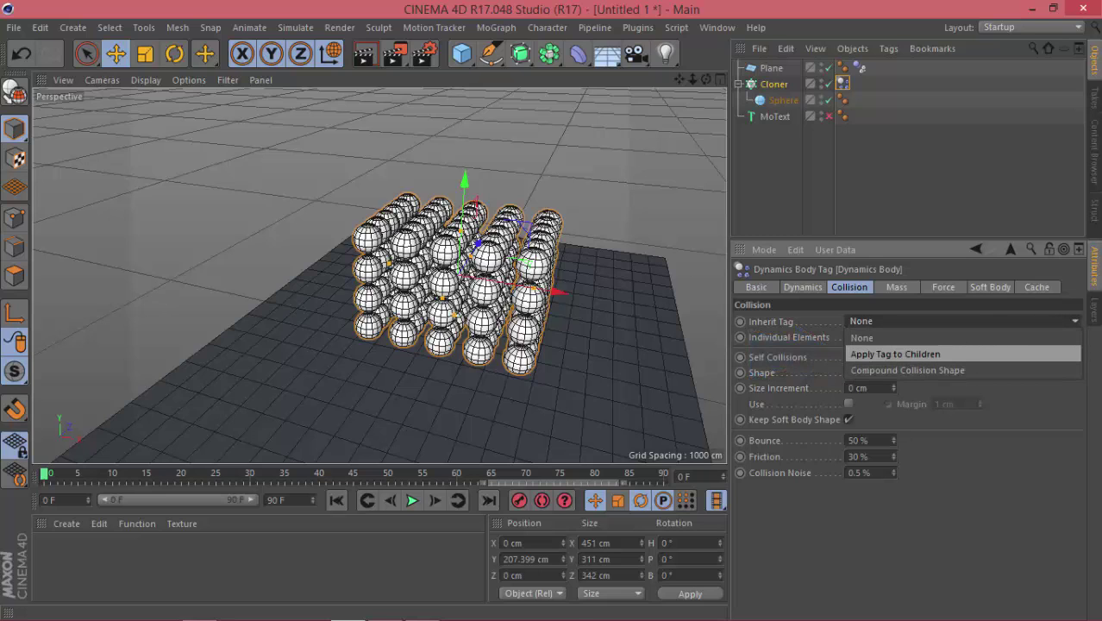
pyautogui.click(895, 354)
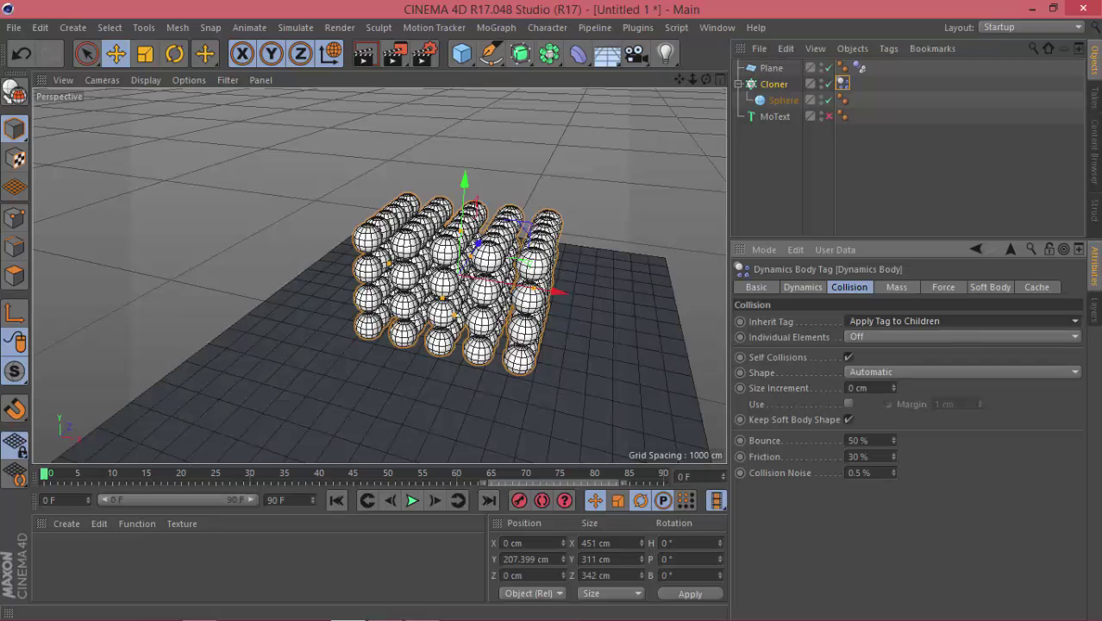
pyautogui.click(958, 336)
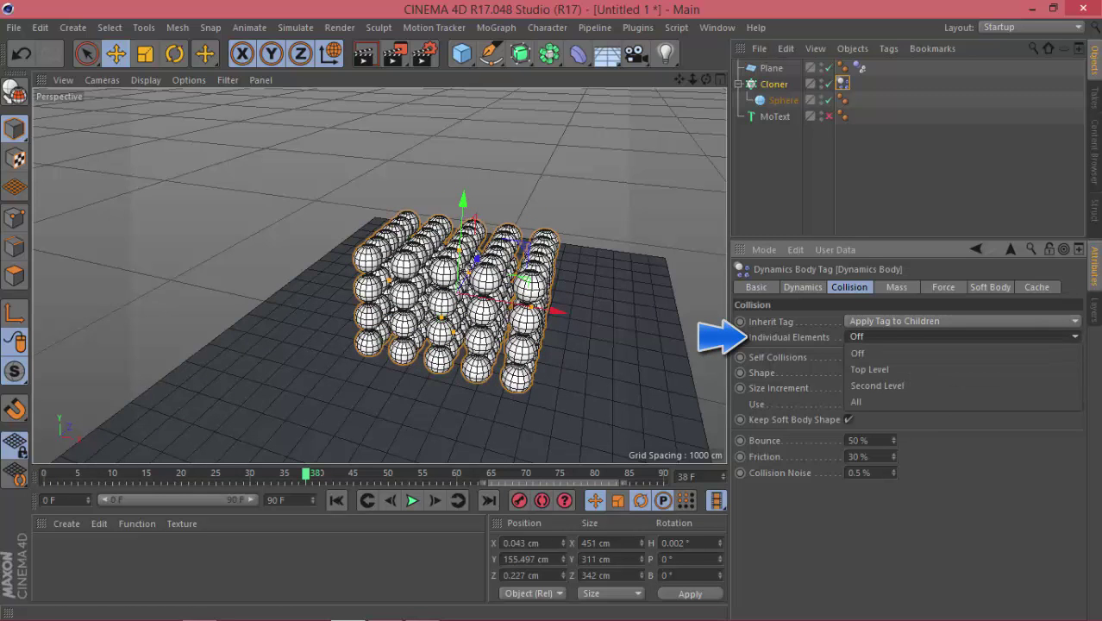
pyautogui.click(858, 353)
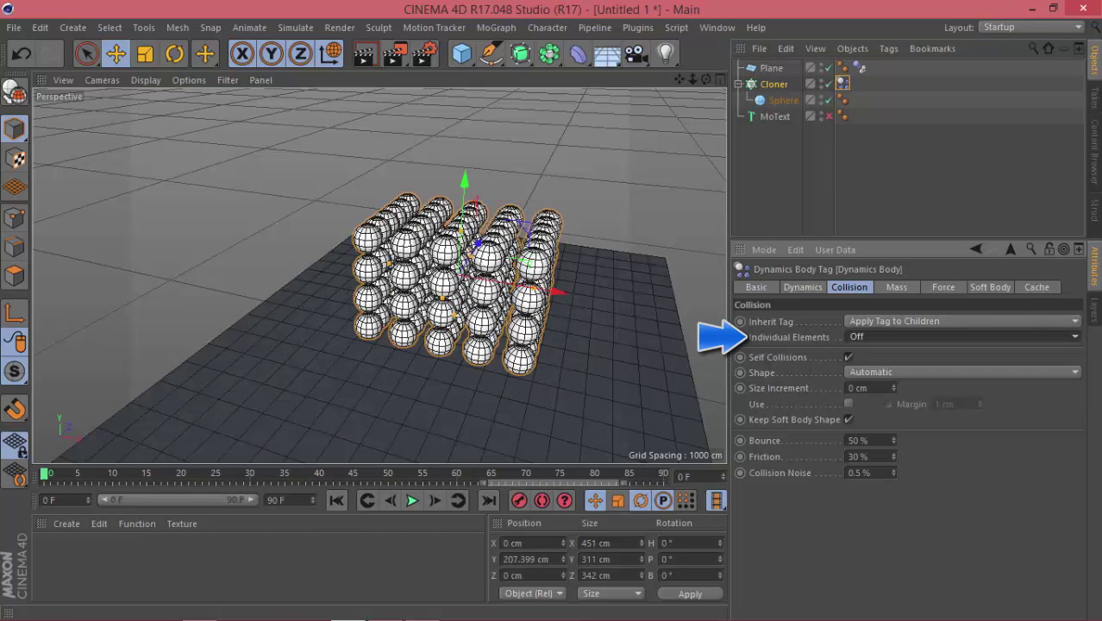
pyautogui.click(957, 337)
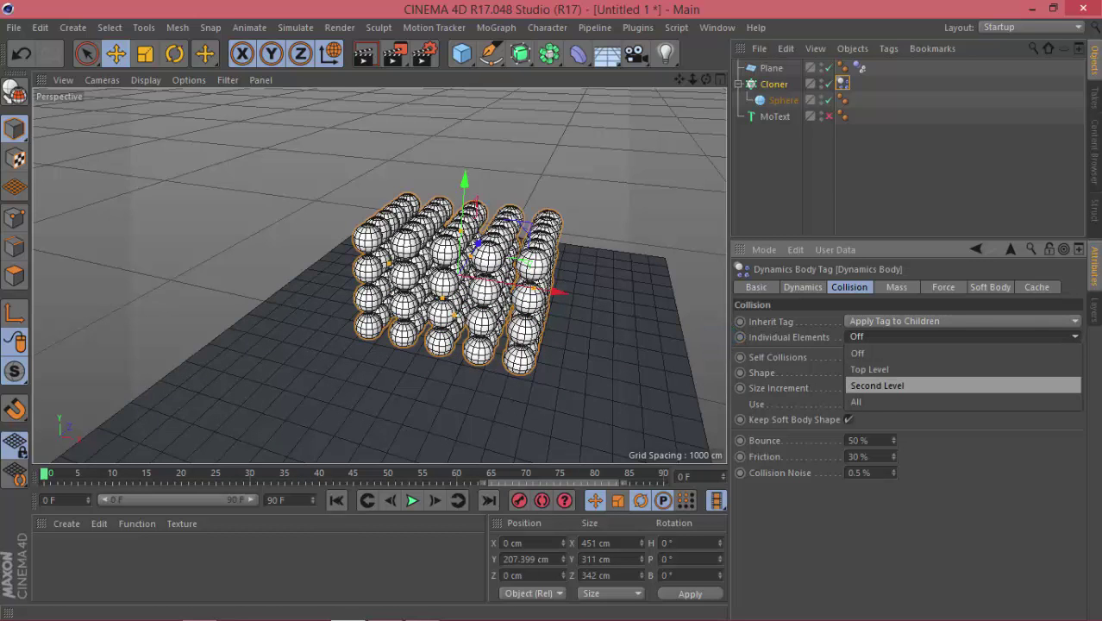
pyautogui.click(858, 352)
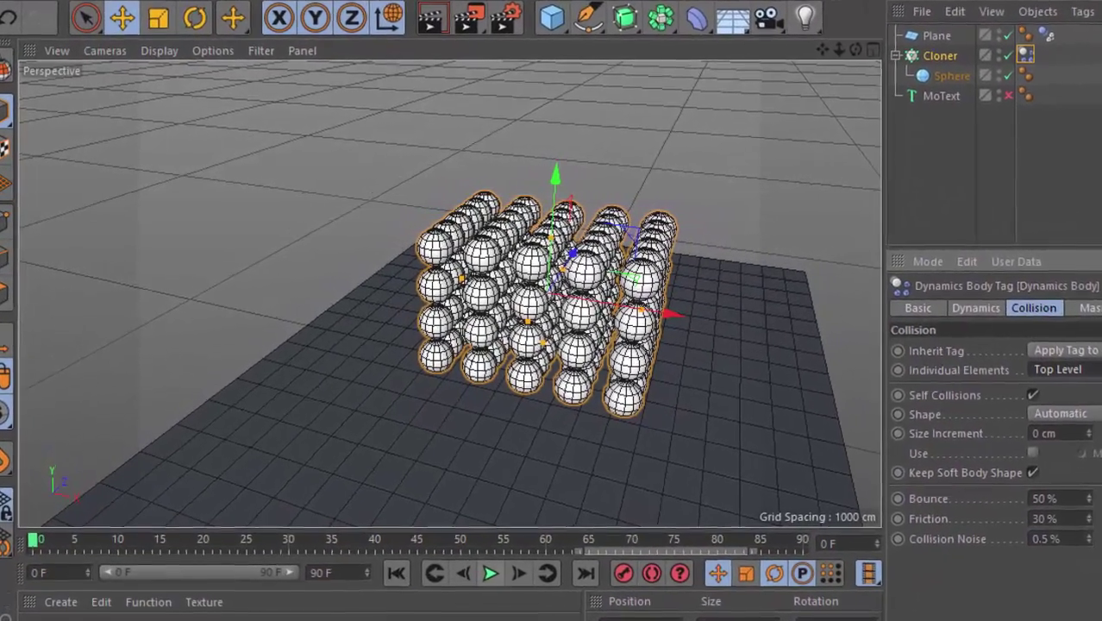
pyautogui.press('F8')
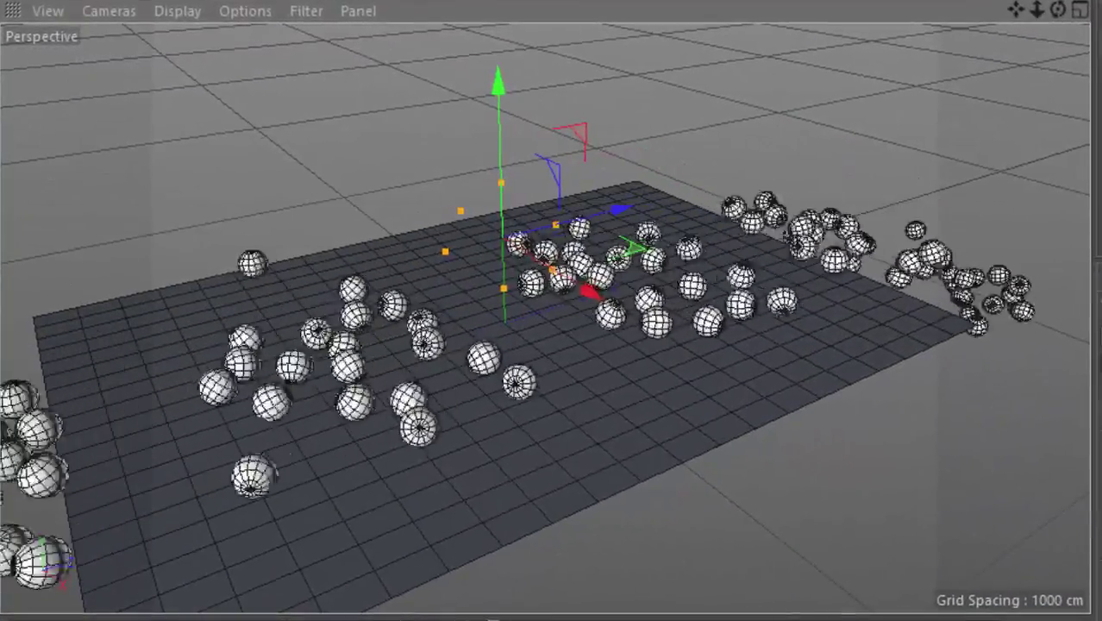
pyautogui.press('F8')
pyautogui.hotkey('shift', 'f')
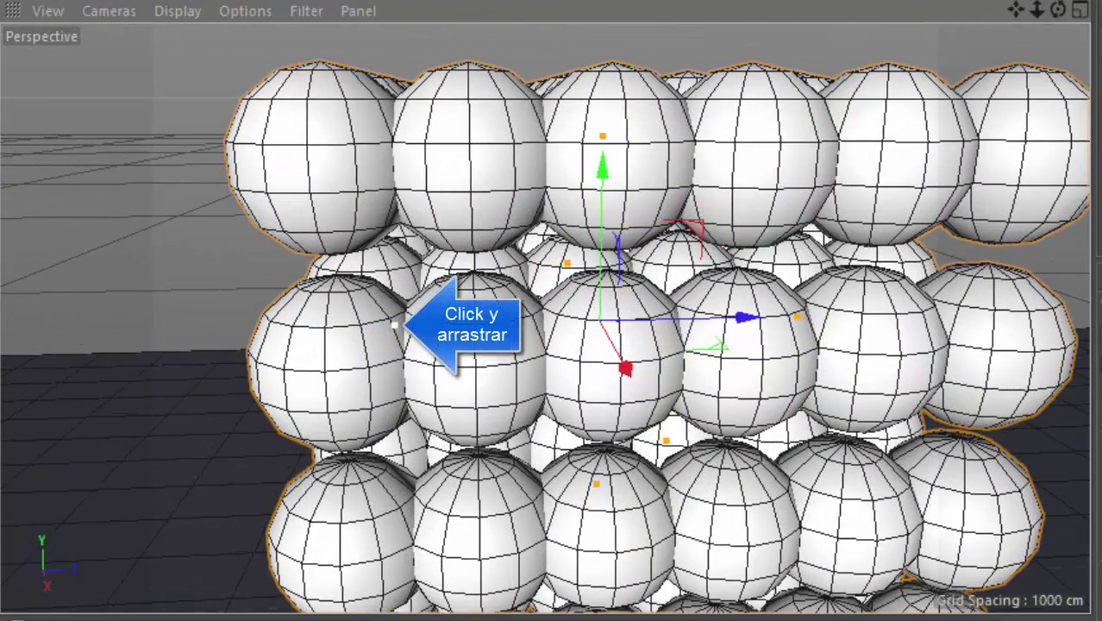
pyautogui.moveTo(395, 324); pyautogui.dragTo(246, 345)
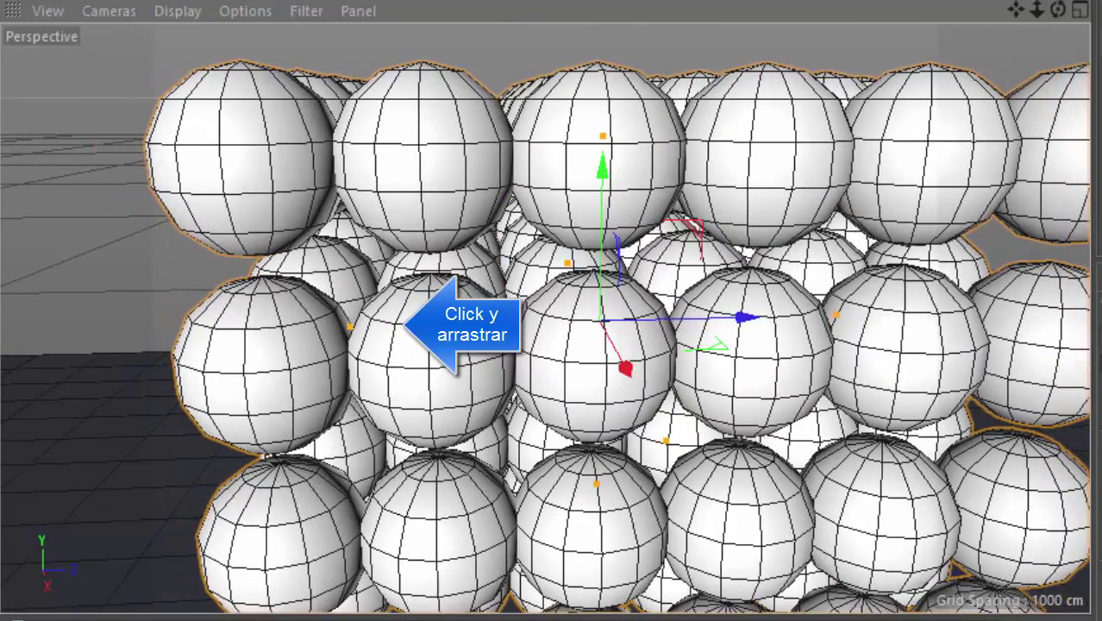
pyautogui.moveTo(406, 324); pyautogui.dragTo(259, 327)
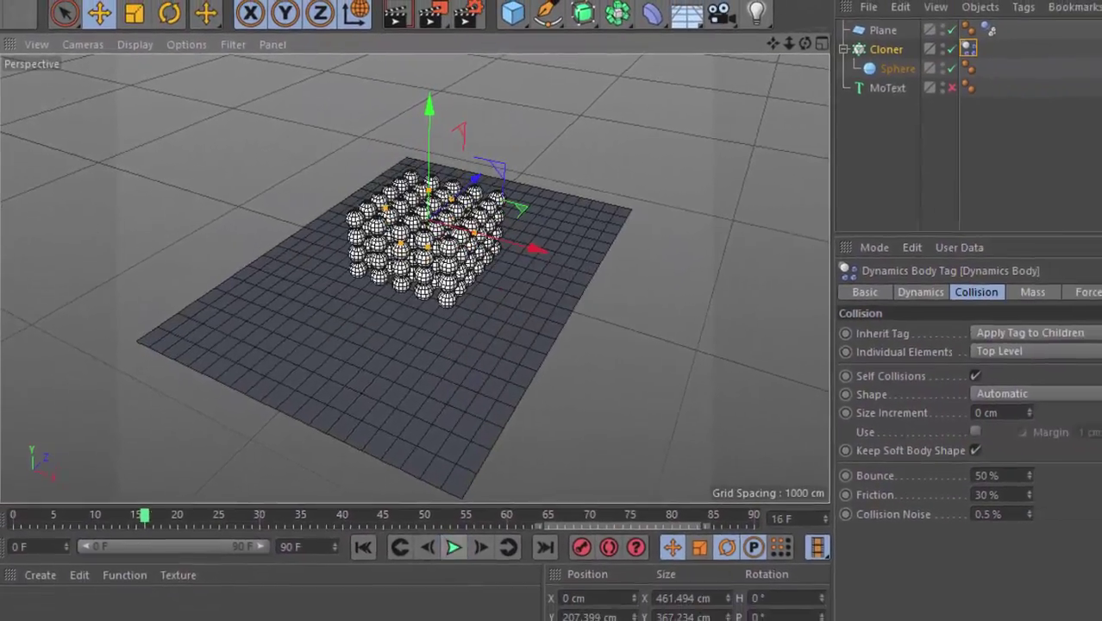
pyautogui.press('F8')
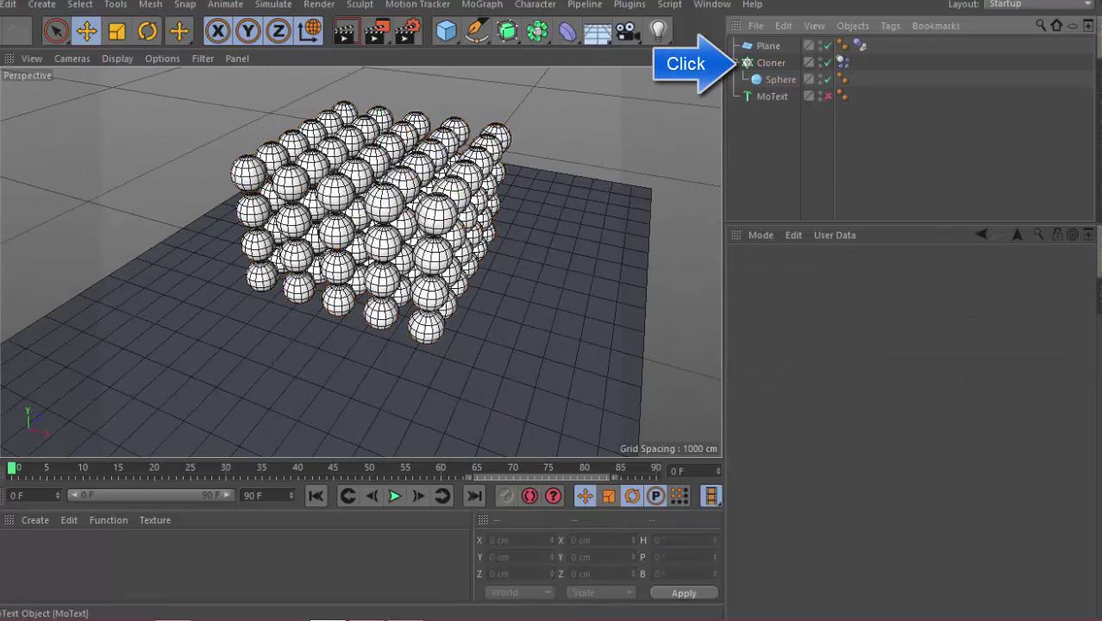
# Step: Switch the cloner's Dynamics Body Trigger from Immediately to On Collision
pyautogui.click(770, 63)
pyautogui.moveTo(448, 311)
pyautogui.keyDown('alt'); pyautogui.mouseDown()
pyautogui.moveTo(501, 240)
pyautogui.moveTo(418, 169)
pyautogui.moveTo(412, 176)
pyautogui.moveTo(433, 173)
pyautogui.moveTo(449, 199)
pyautogui.mouseUp(); pyautogui.keyUp('alt')
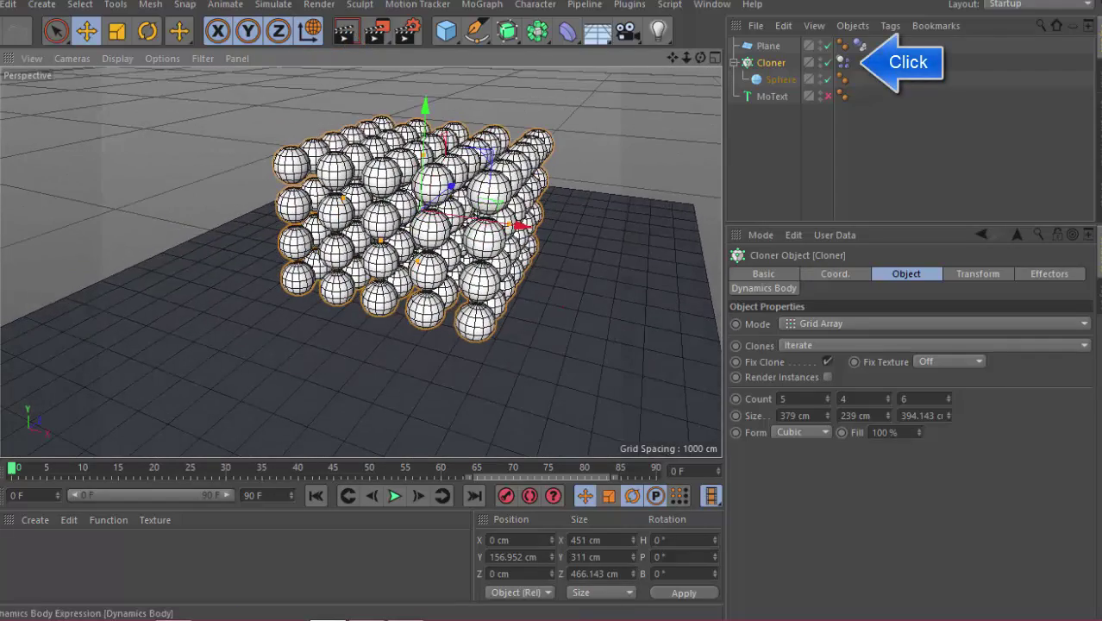
pyautogui.click(843, 62)
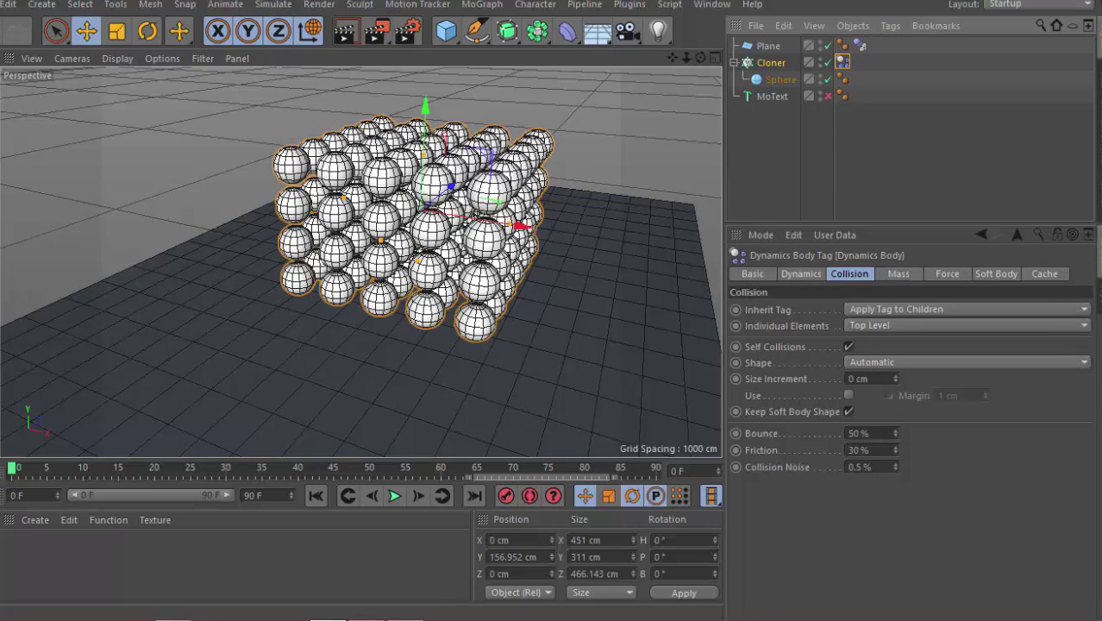
pyautogui.click(800, 273)
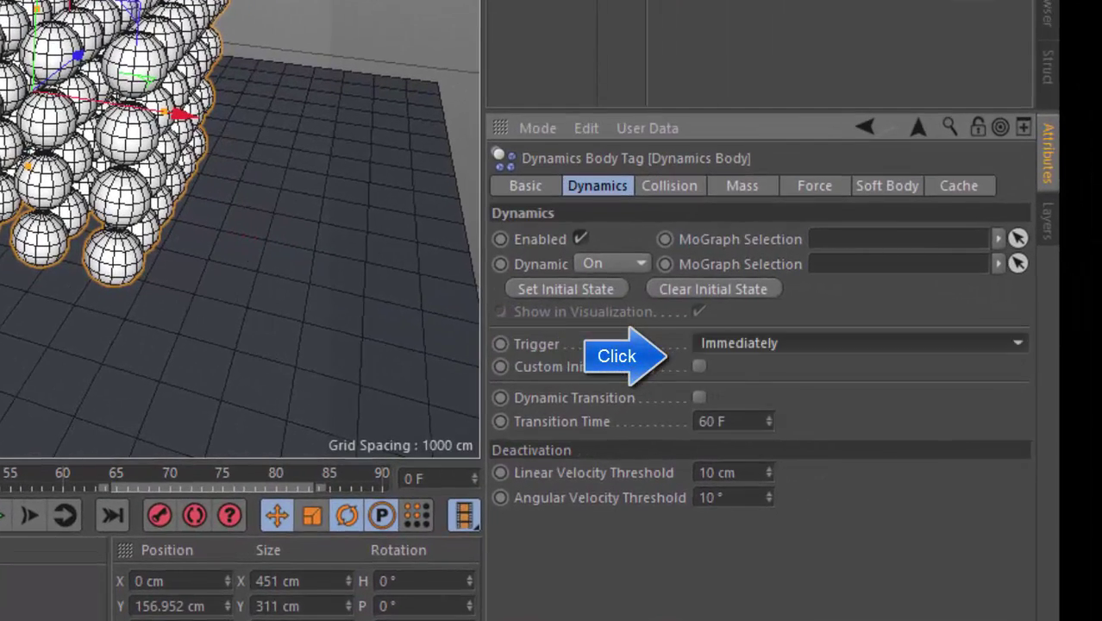
pyautogui.click(914, 379)
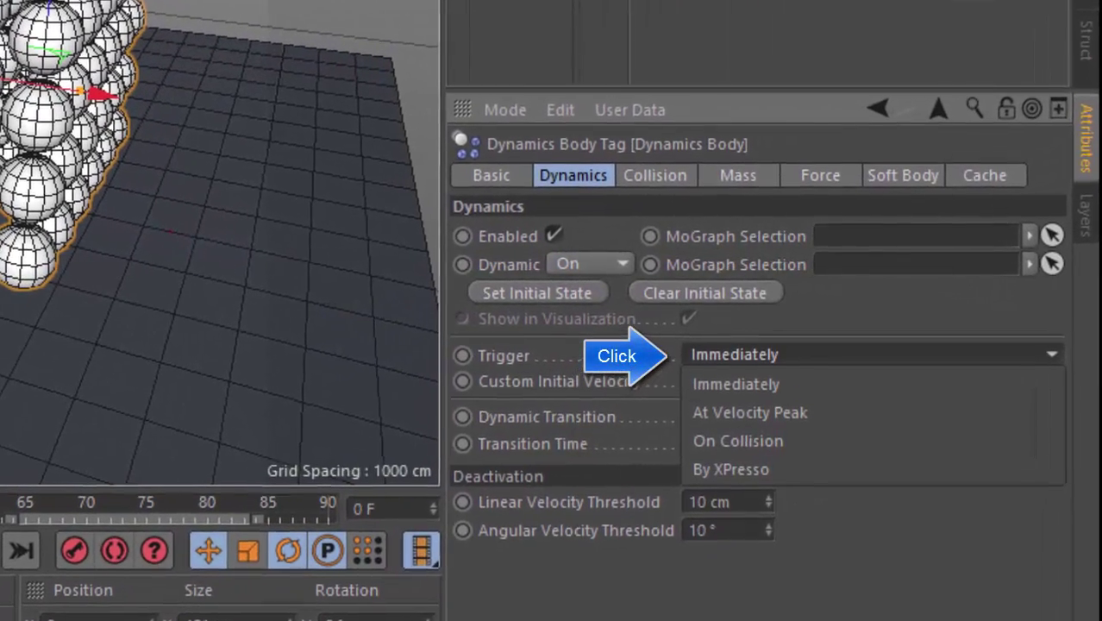
pyautogui.click(736, 385)
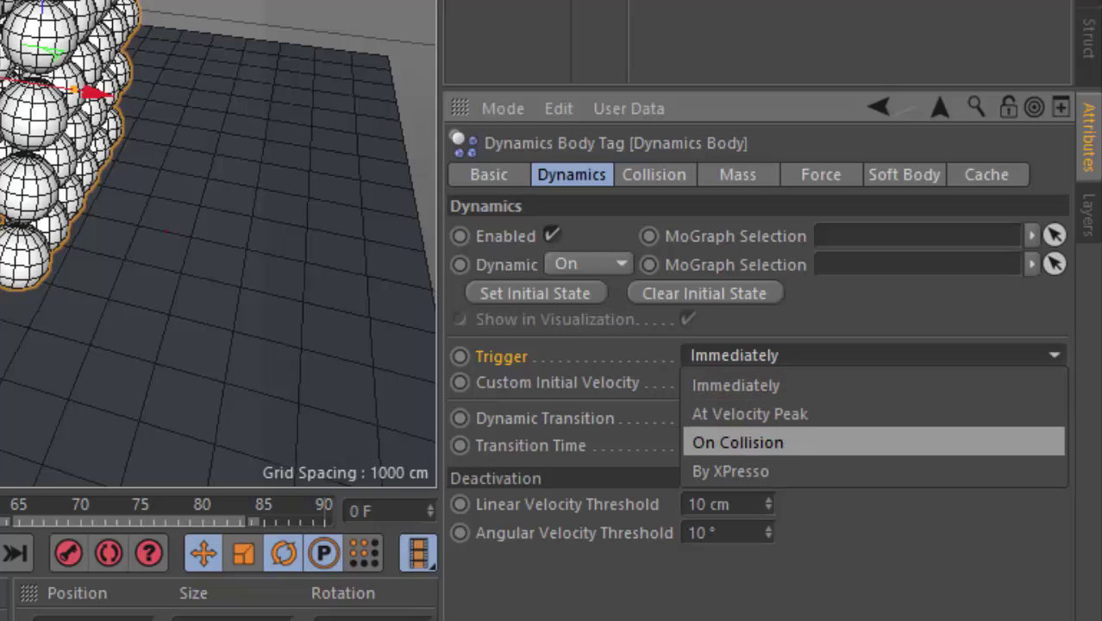
pyautogui.click(738, 442)
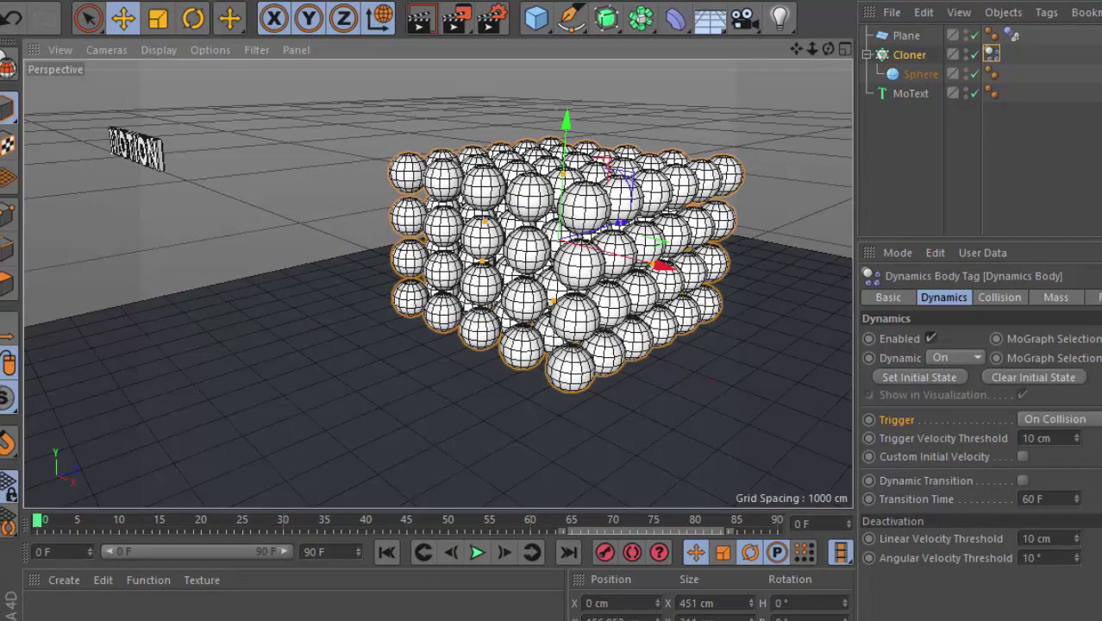
# Step: Preview the animation, then give the MoText a Collider Body tag and clear the selection
pyautogui.click(477, 552)
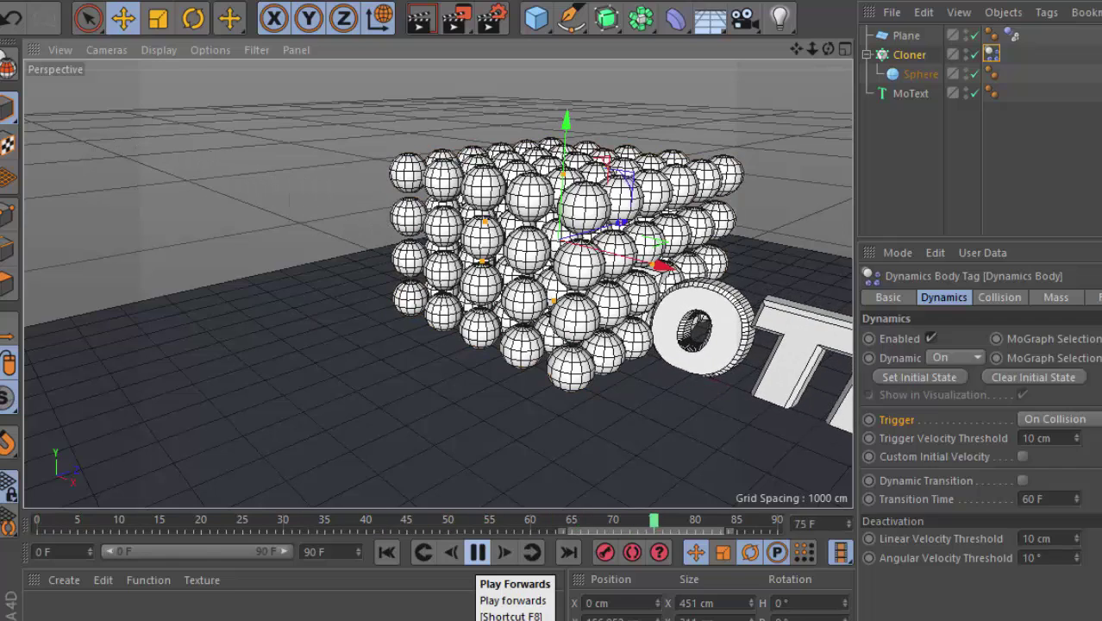
pyautogui.click(477, 552)
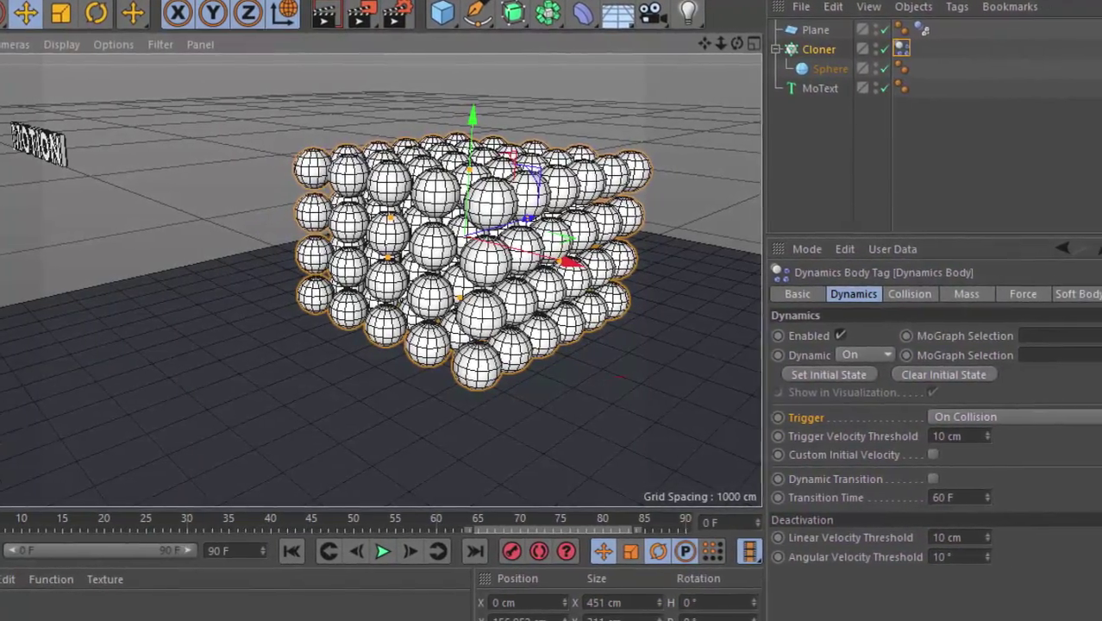
pyautogui.click(802, 89)
pyautogui.rightClick(785, 87)
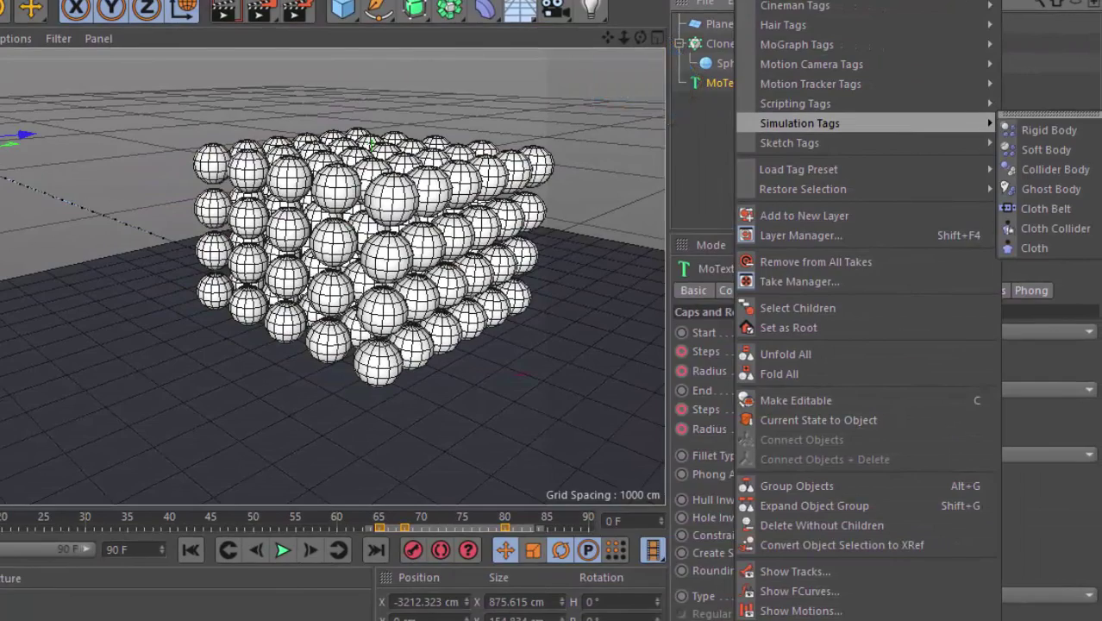
pyautogui.click(1054, 169)
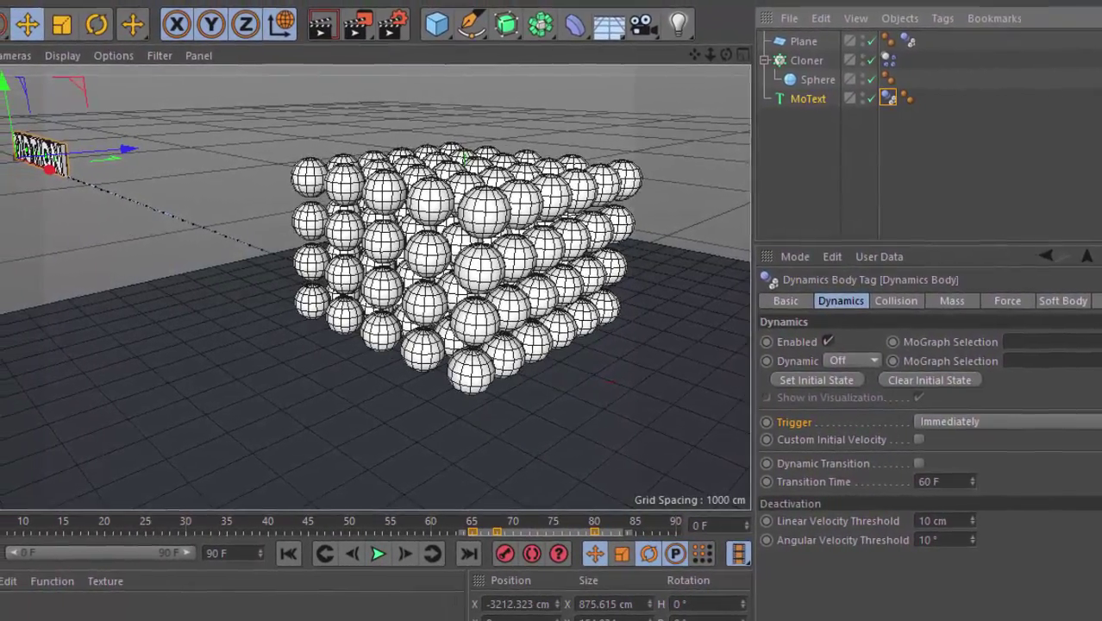
pyautogui.hotkey('ctrl', 'shift', 'a')
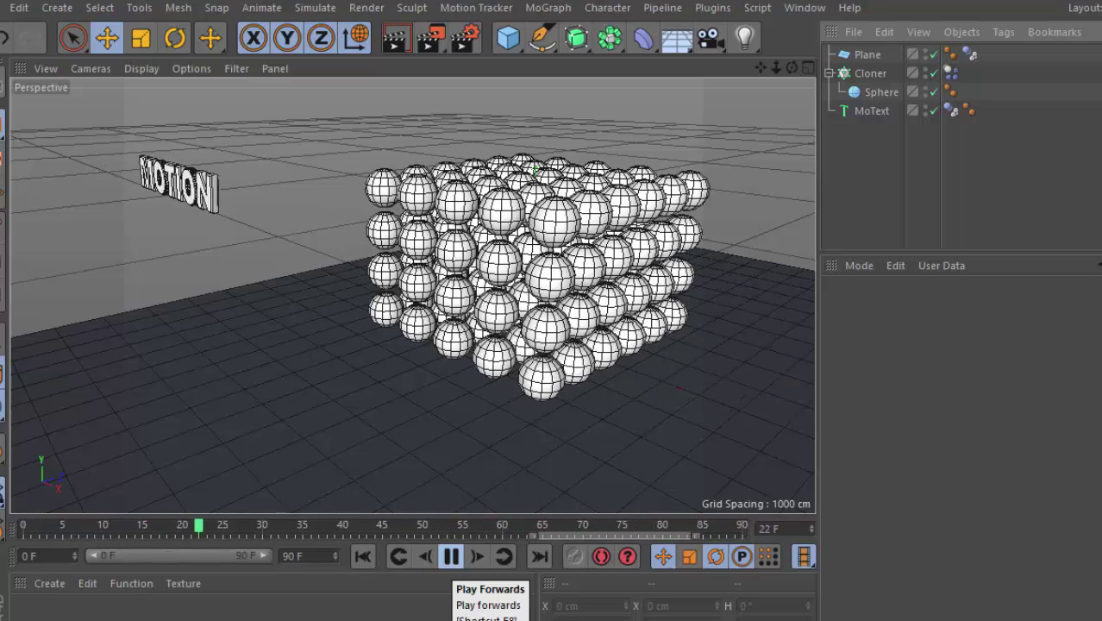
# Step: Extend the scene end to 200 frames, preview the simulation, and rewind to frame 0
pyautogui.click(450, 556)
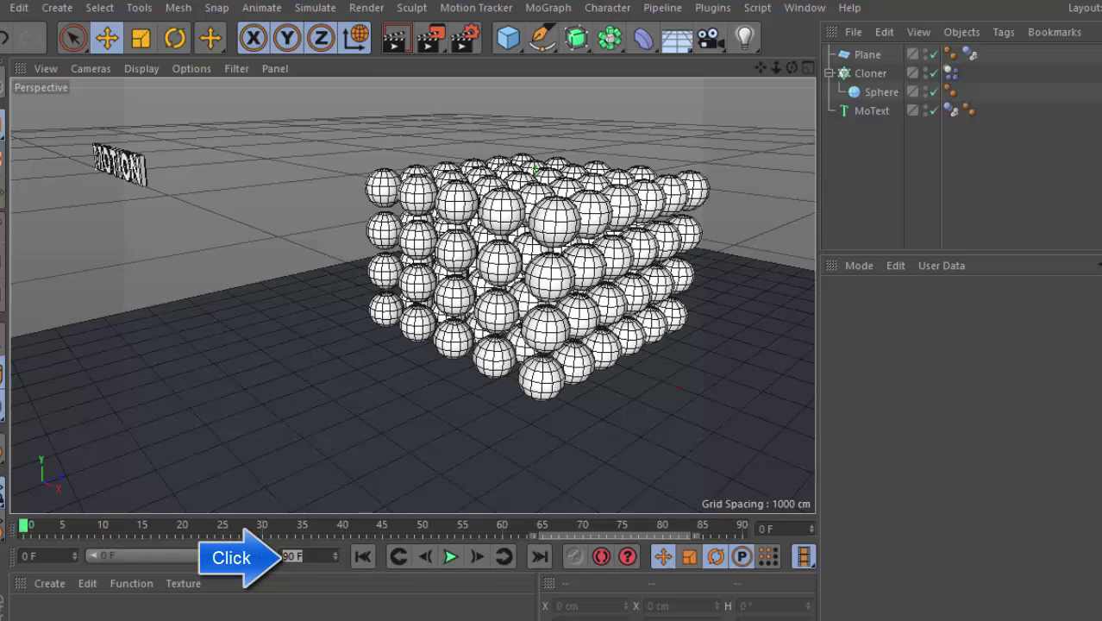
pyautogui.write('00')
pyautogui.press('Return')
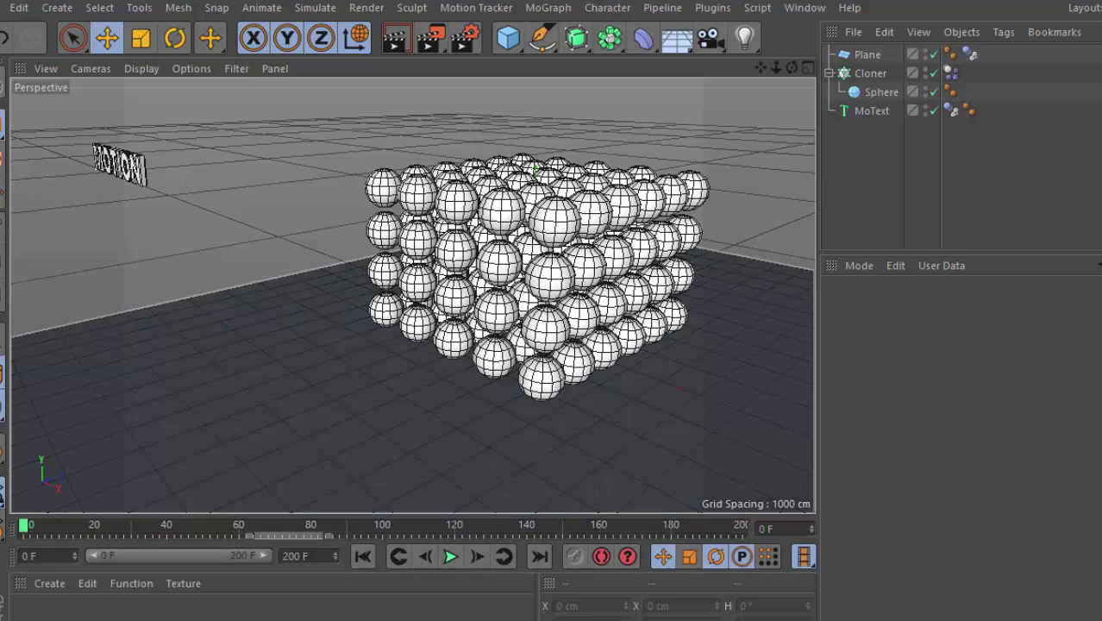
pyautogui.moveTo(363, 327)
pyautogui.keyDown('alt'); pyautogui.mouseDown()
pyautogui.moveTo(282, 328)
pyautogui.moveTo(286, 338)
pyautogui.mouseUp(); pyautogui.keyUp('alt')
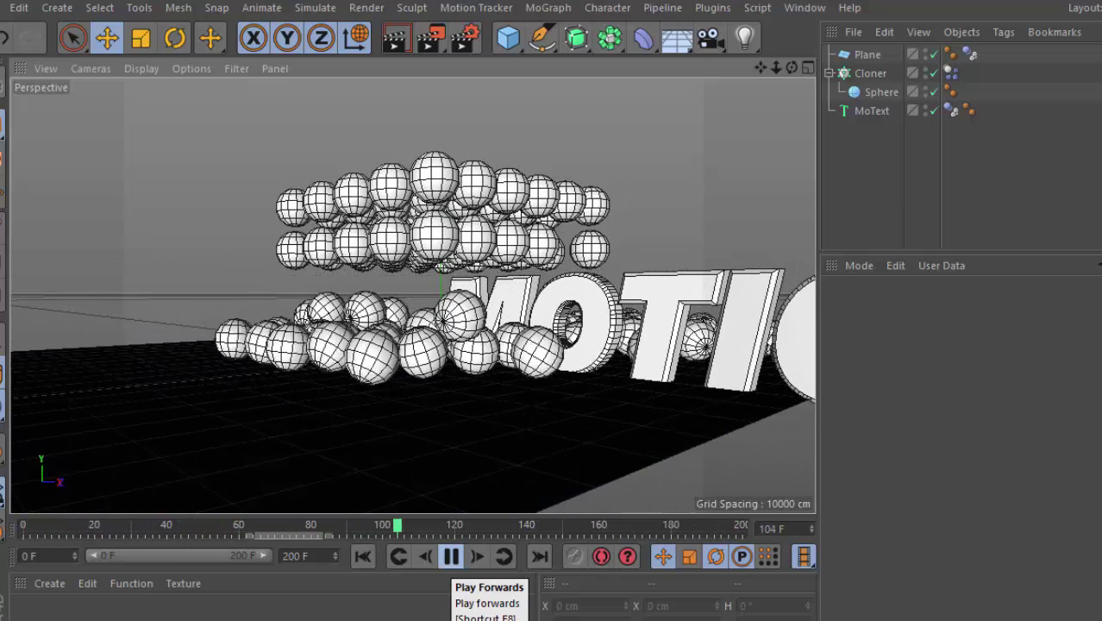
pyautogui.click(450, 556)
pyautogui.hotkey('shift', 'f')
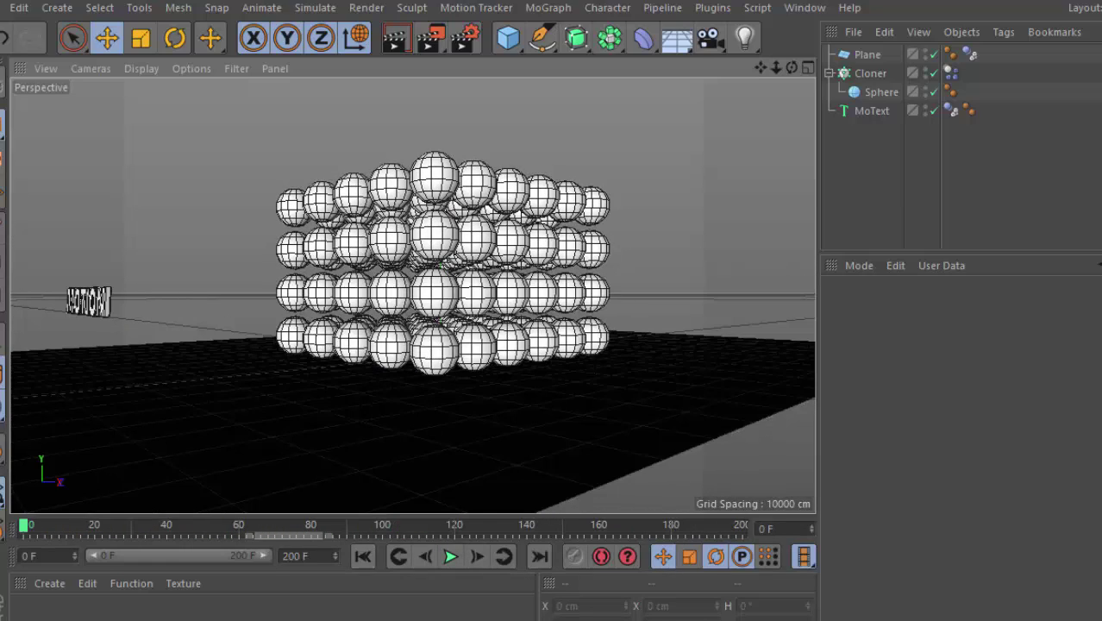
pyautogui.click(89, 301)
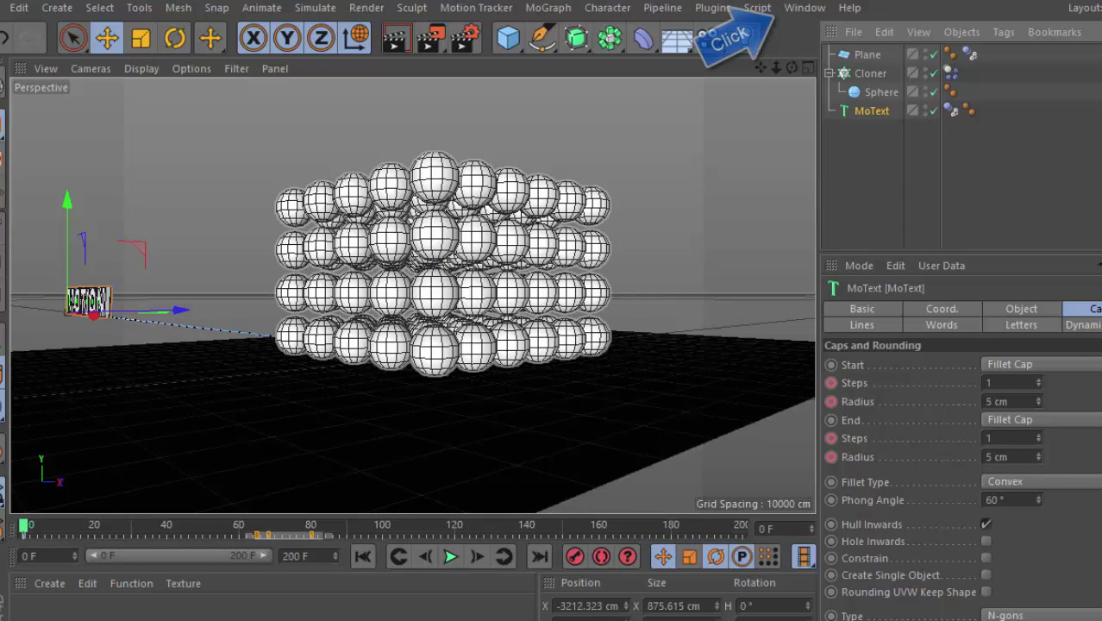
pyautogui.click(804, 8)
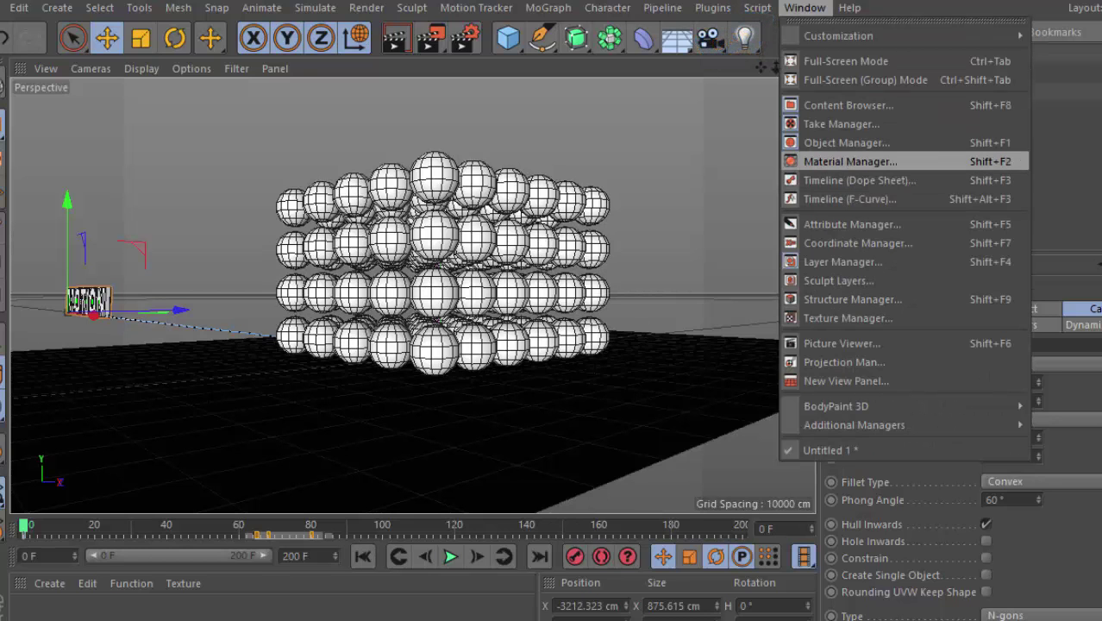
pyautogui.click(859, 181)
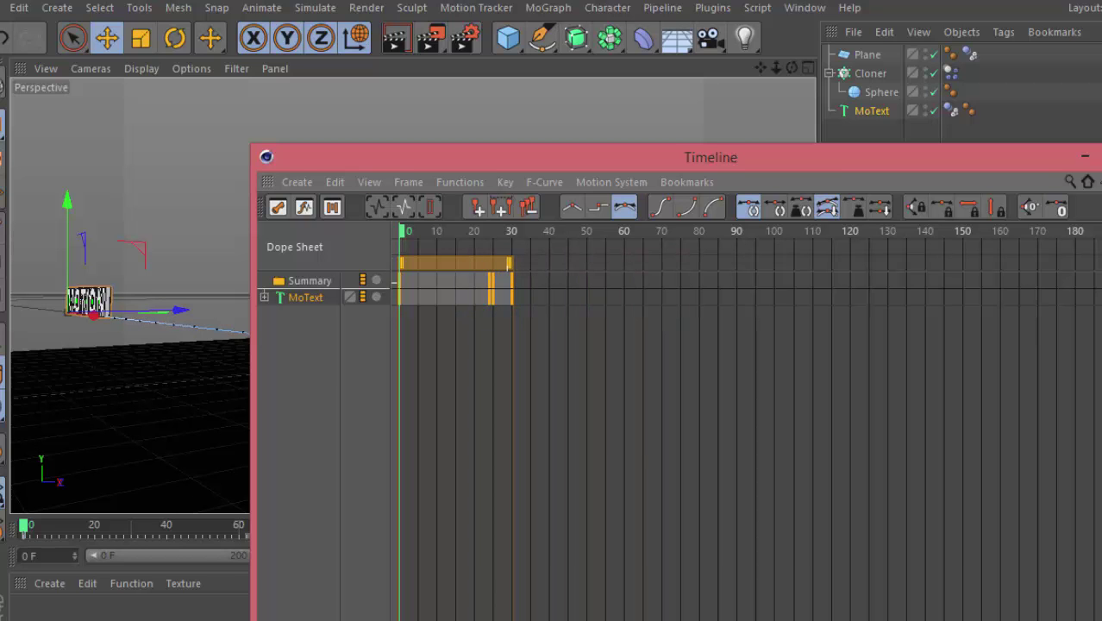
pyautogui.click(1027, 268)
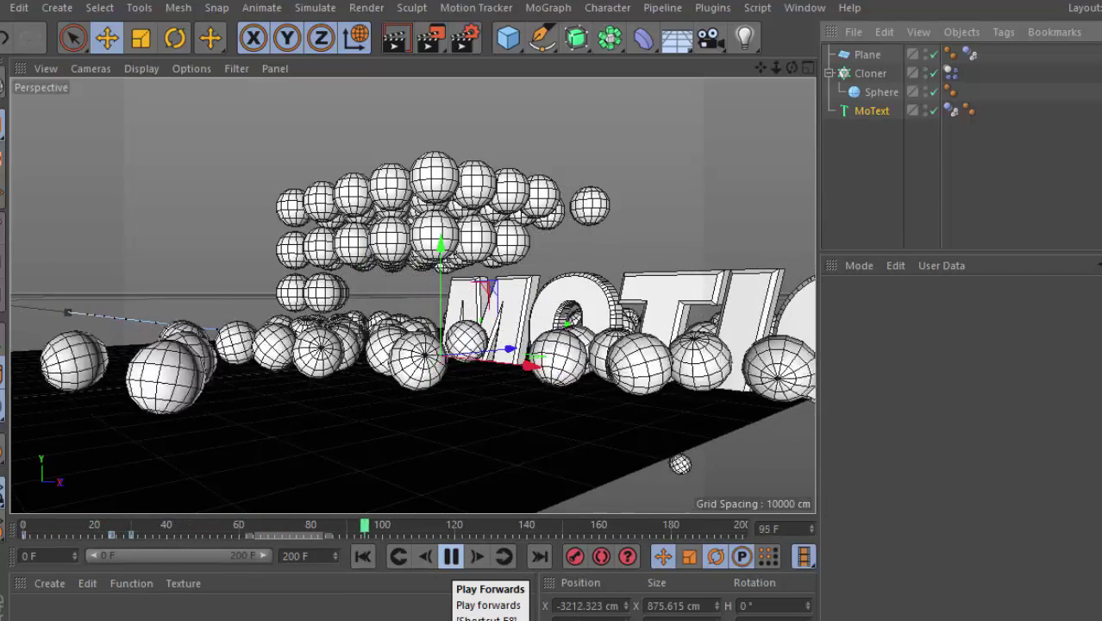
pyautogui.click(450, 557)
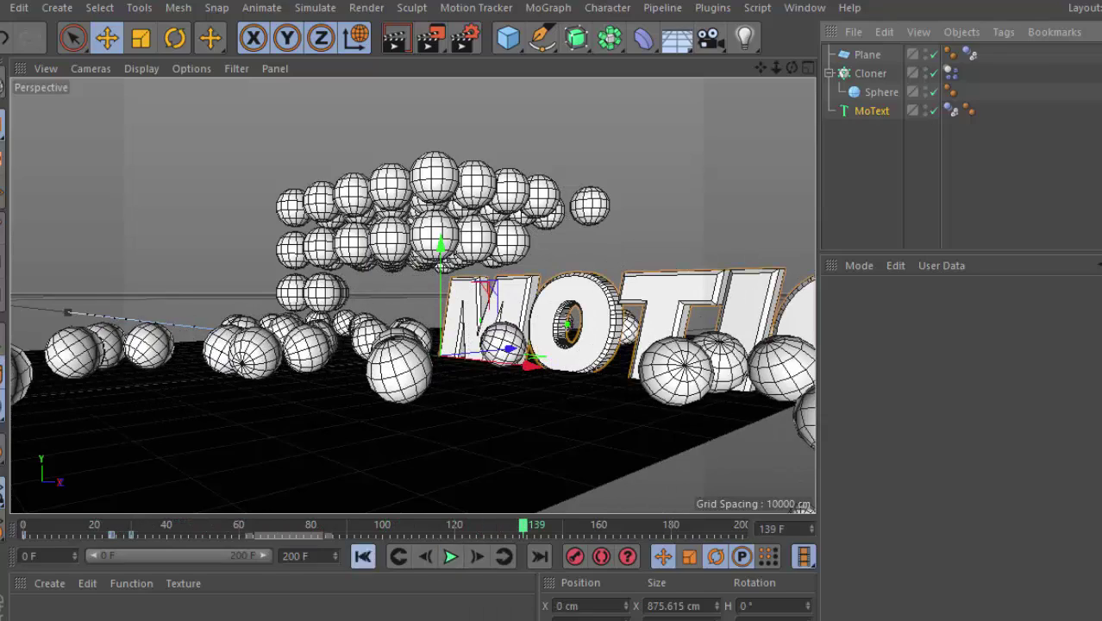
pyautogui.hotkey('shift', 'f')
# Step: Set the cloner's Soft Body spring damping to 100 % and play the simulation to test
pyautogui.click(870, 73)
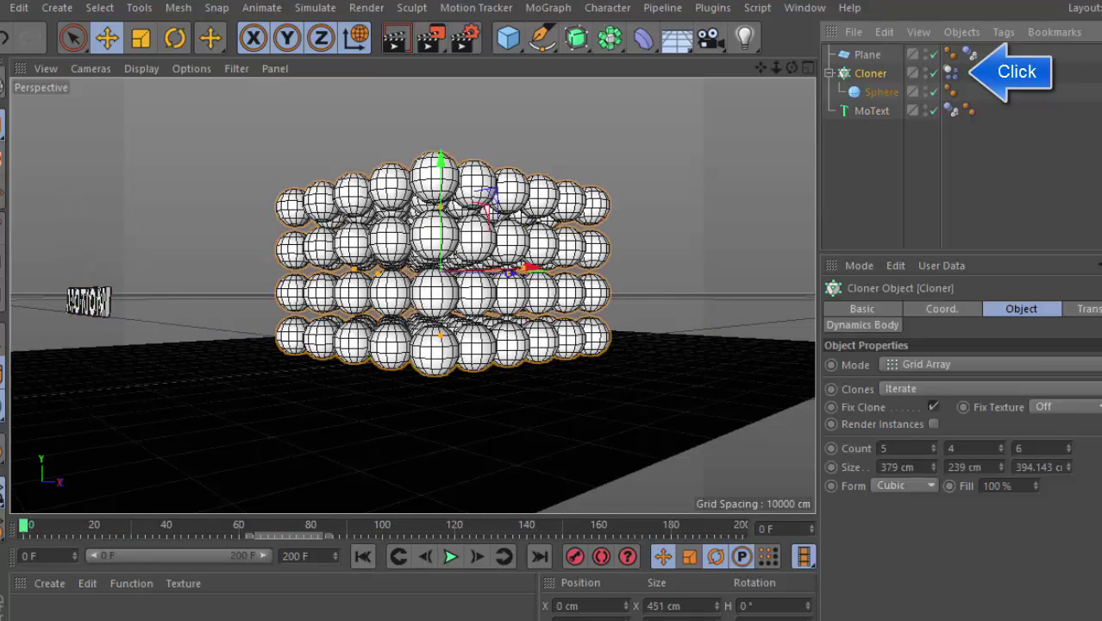
pyautogui.click(950, 72)
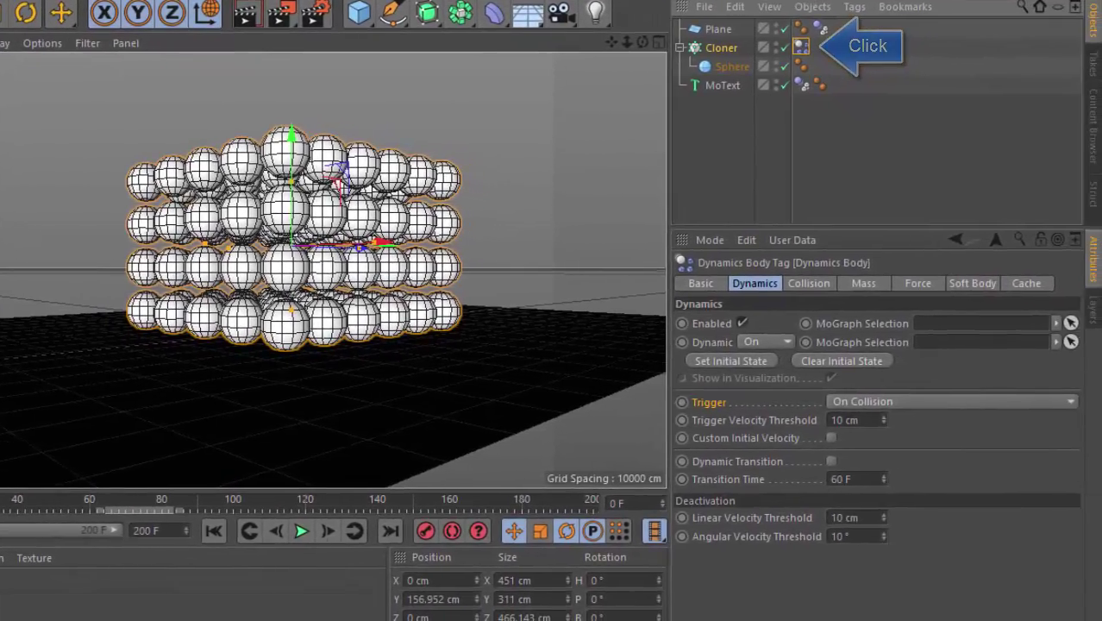
pyautogui.click(1011, 307)
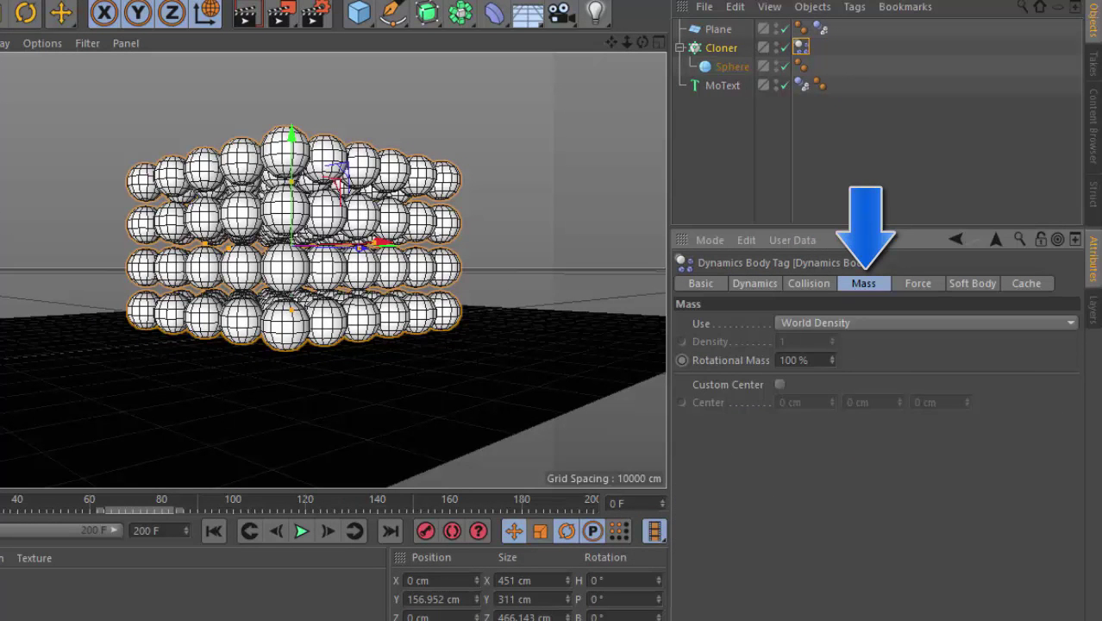
pyautogui.click(918, 283)
pyautogui.click(972, 283)
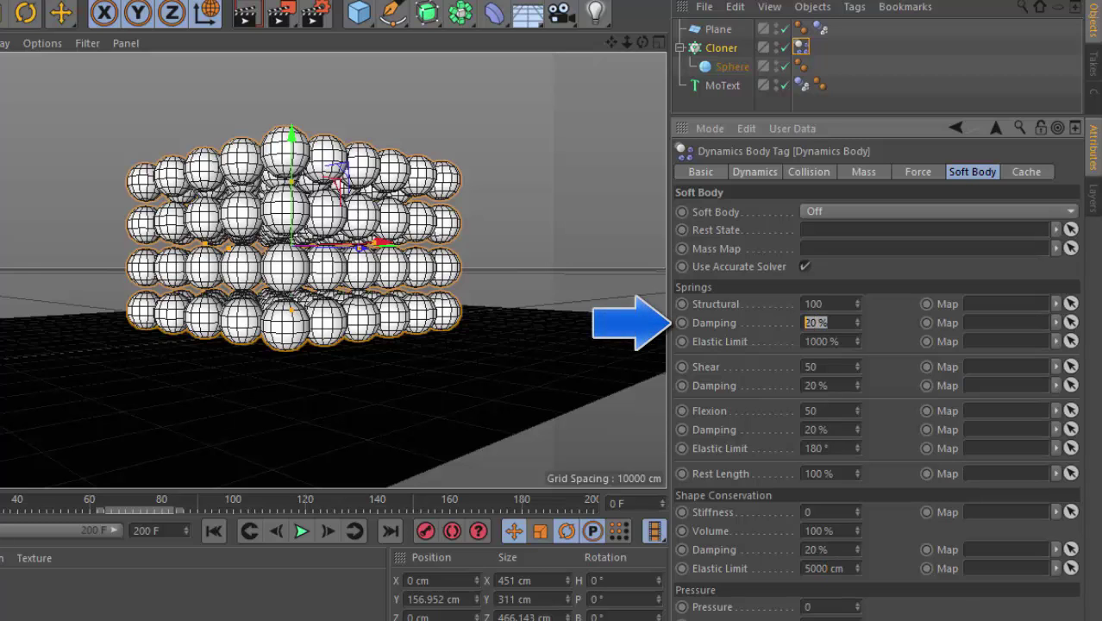
pyautogui.write('00')
pyautogui.press('Return')
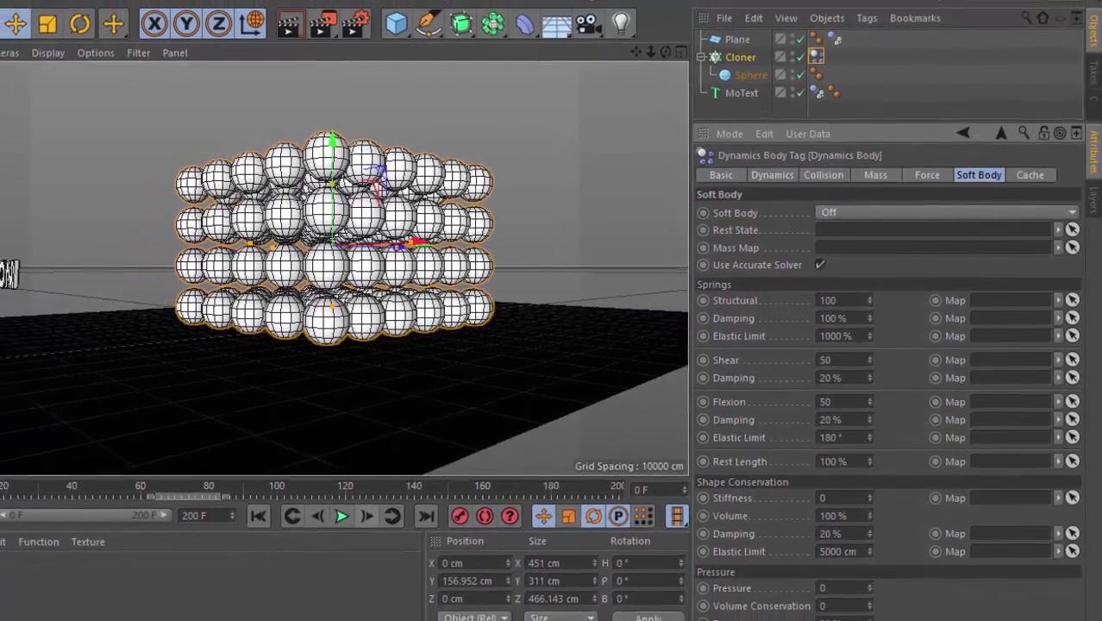
pyautogui.click(341, 516)
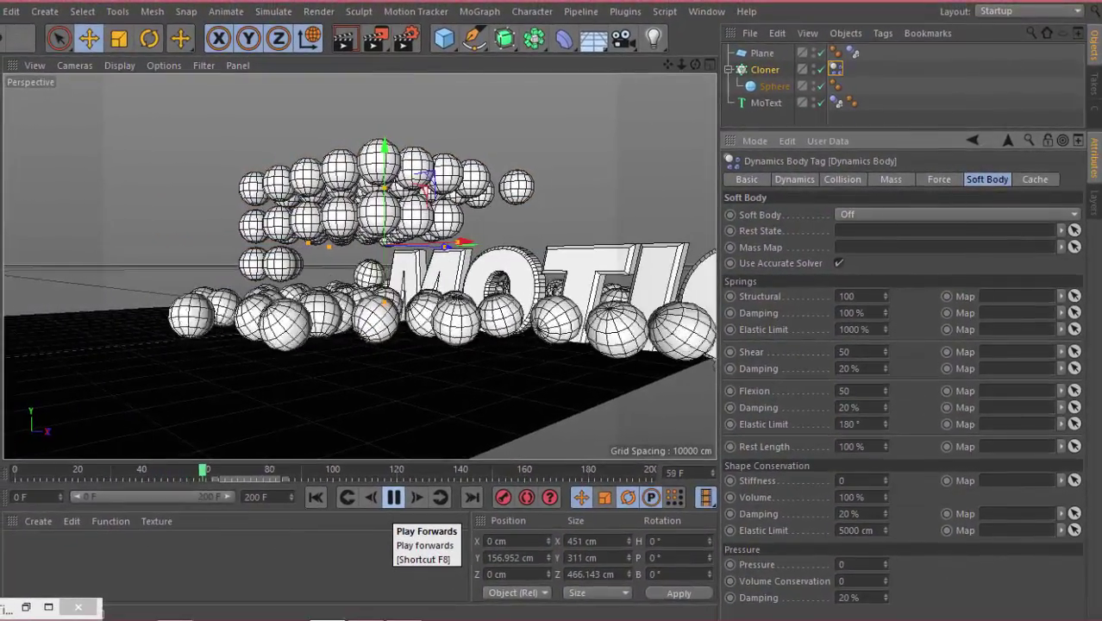
pyautogui.click(393, 497)
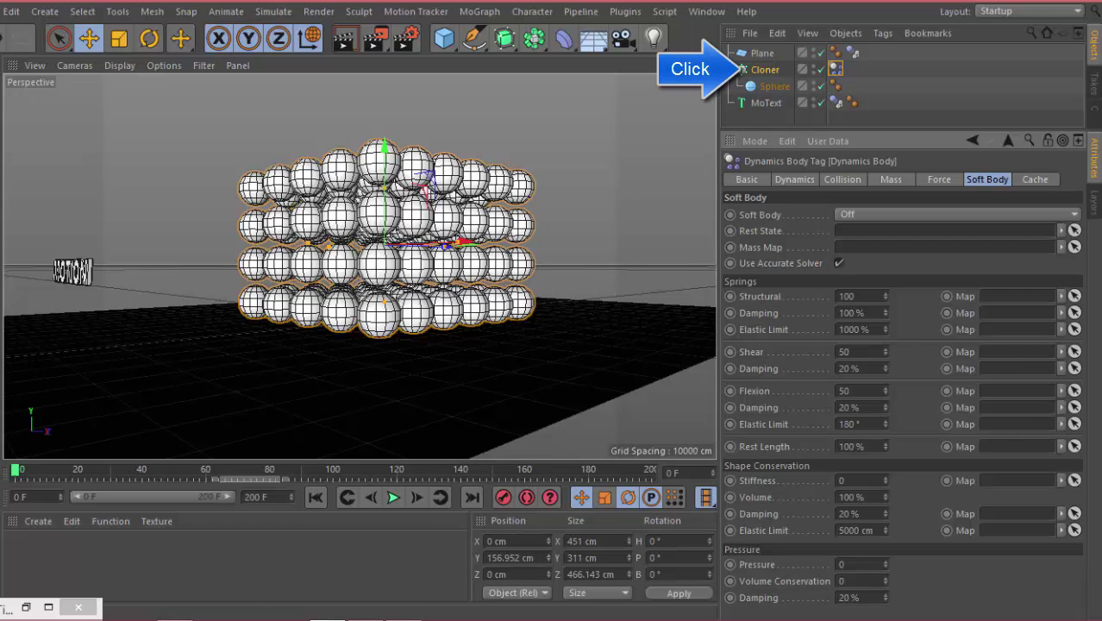
# Step: Cut the sphere grid to 2 layers, shrink Size Y to about 81 cm, and lower it
pyautogui.click(765, 69)
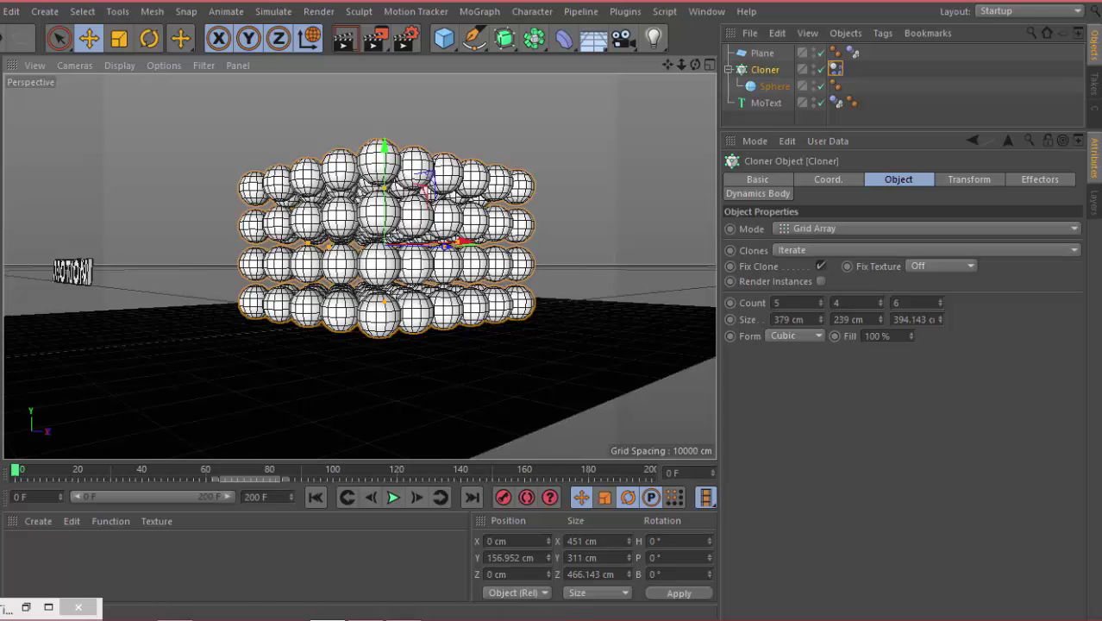
pyautogui.write('3')
pyautogui.press('Return')
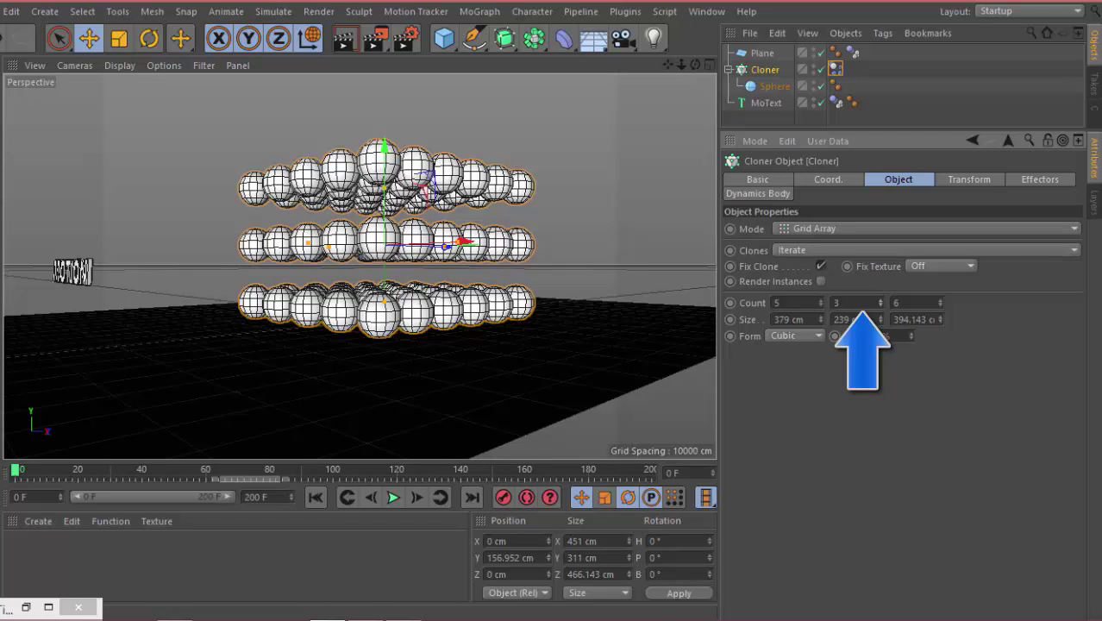
pyautogui.write('2')
pyautogui.press('Return')
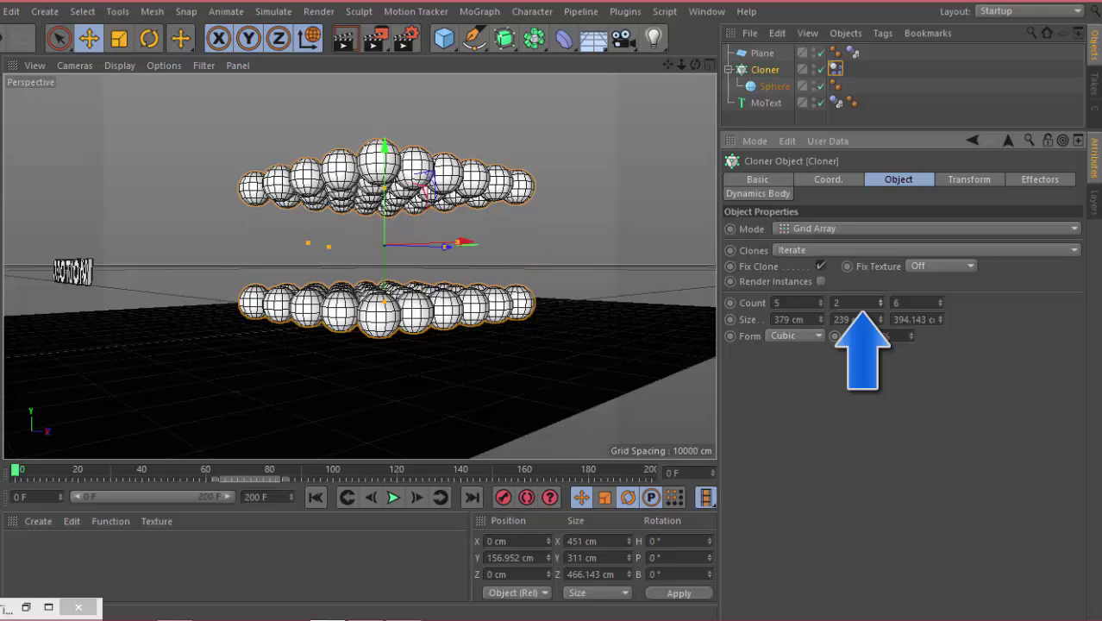
pyautogui.moveTo(880, 319); pyautogui.dragTo(881, 362)
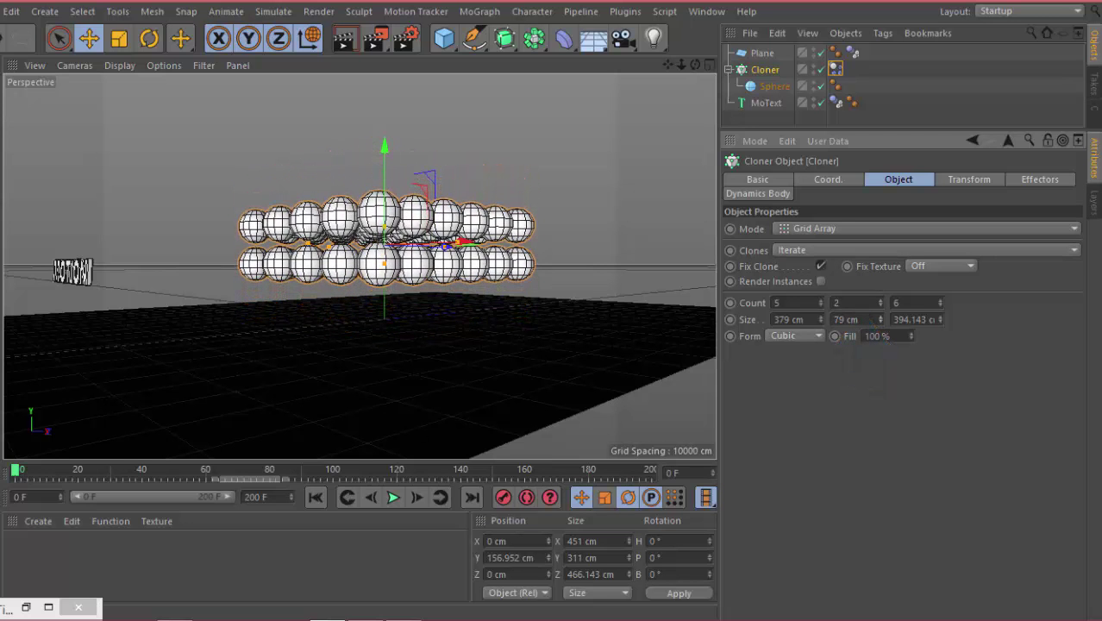
pyautogui.moveTo(385, 150)
pyautogui.mouseDown()
pyautogui.moveTo(384, 203)
pyautogui.moveTo(350, 79)
pyautogui.moveTo(328, 172)
pyautogui.moveTo(310, 186)
pyautogui.mouseUp()
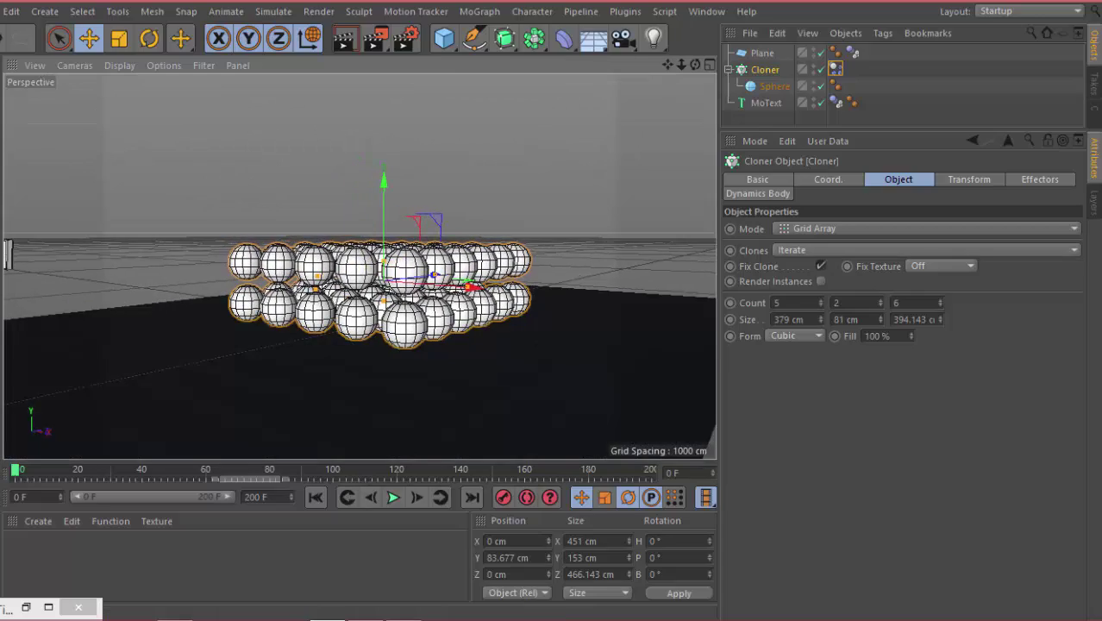
# Step: Play the simulation, rewind, and orbit to a frontal view where MOTION reads forward
pyautogui.click(393, 497)
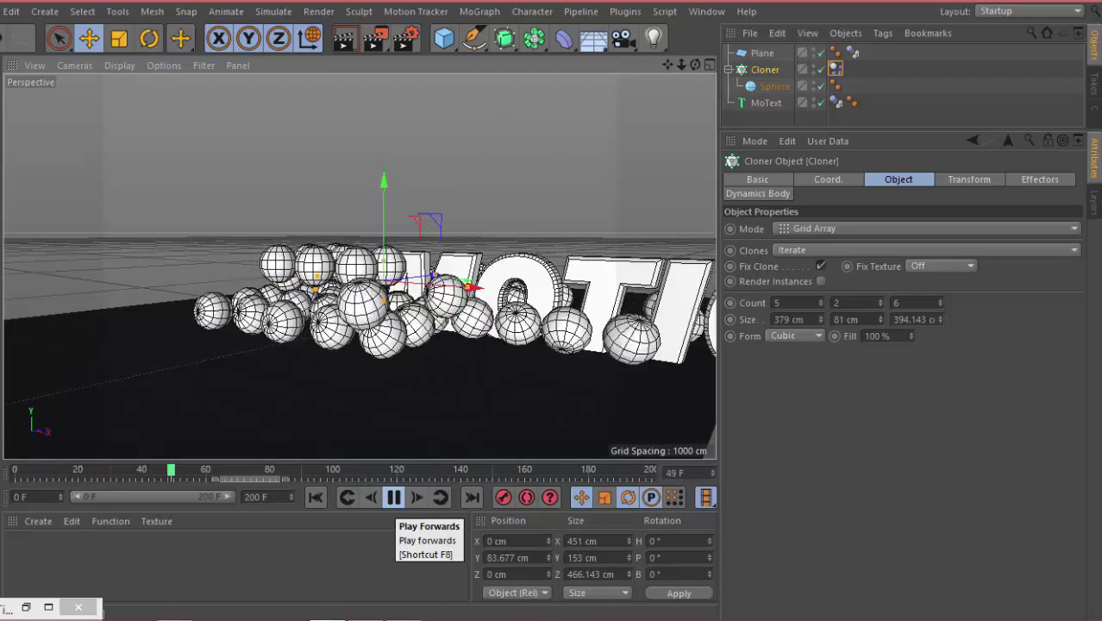
pyautogui.click(393, 498)
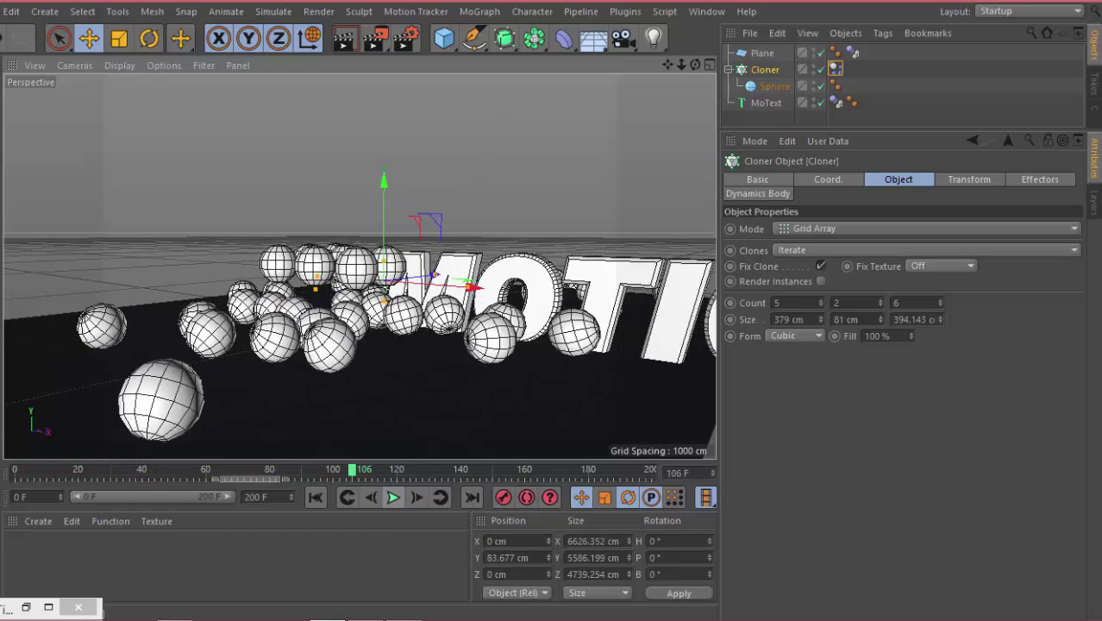
pyautogui.click(316, 498)
pyautogui.moveTo(405, 362)
pyautogui.keyDown('alt'); pyautogui.mouseDown()
pyautogui.moveTo(467, 348)
pyautogui.moveTo(441, 353)
pyautogui.moveTo(377, 284)
pyautogui.mouseUp(); pyautogui.keyUp('alt')
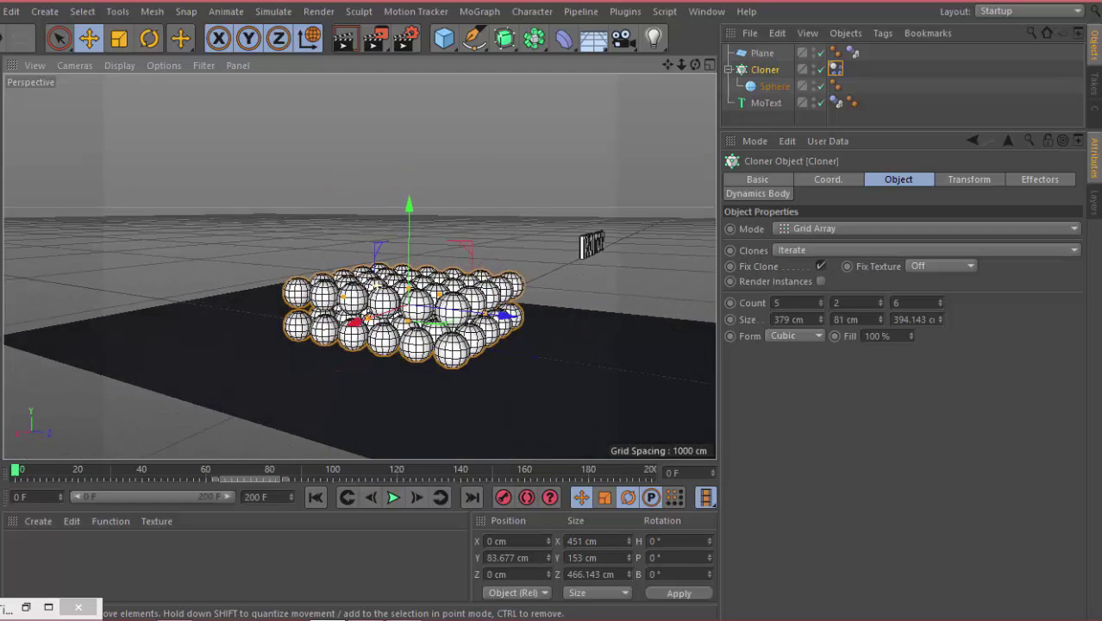
pyautogui.scroll(-3, 359, 285)
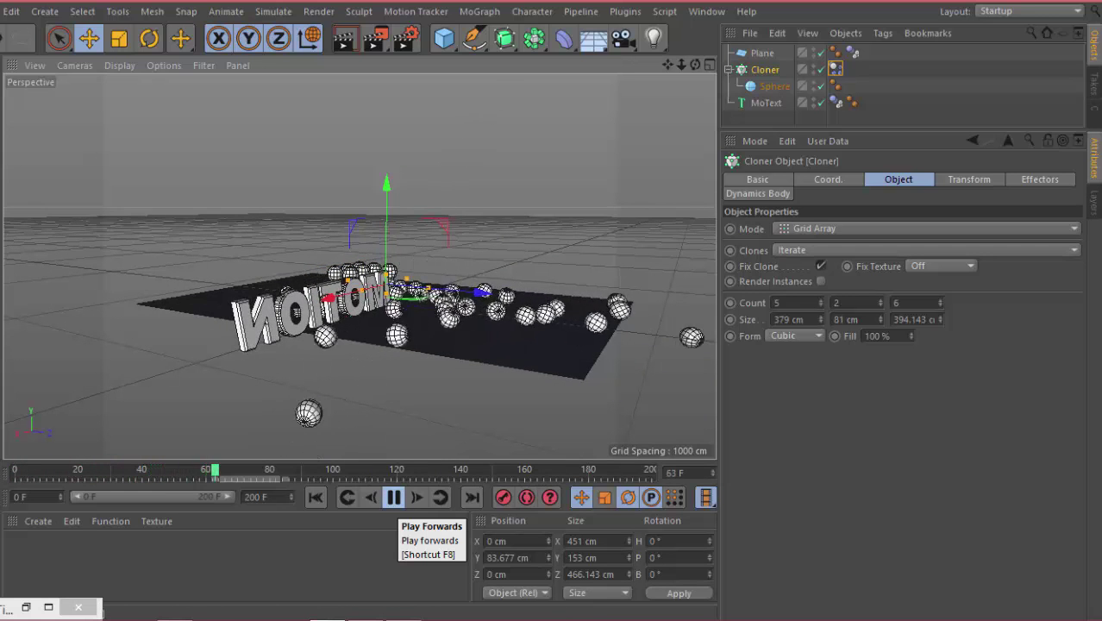
pyautogui.click(393, 498)
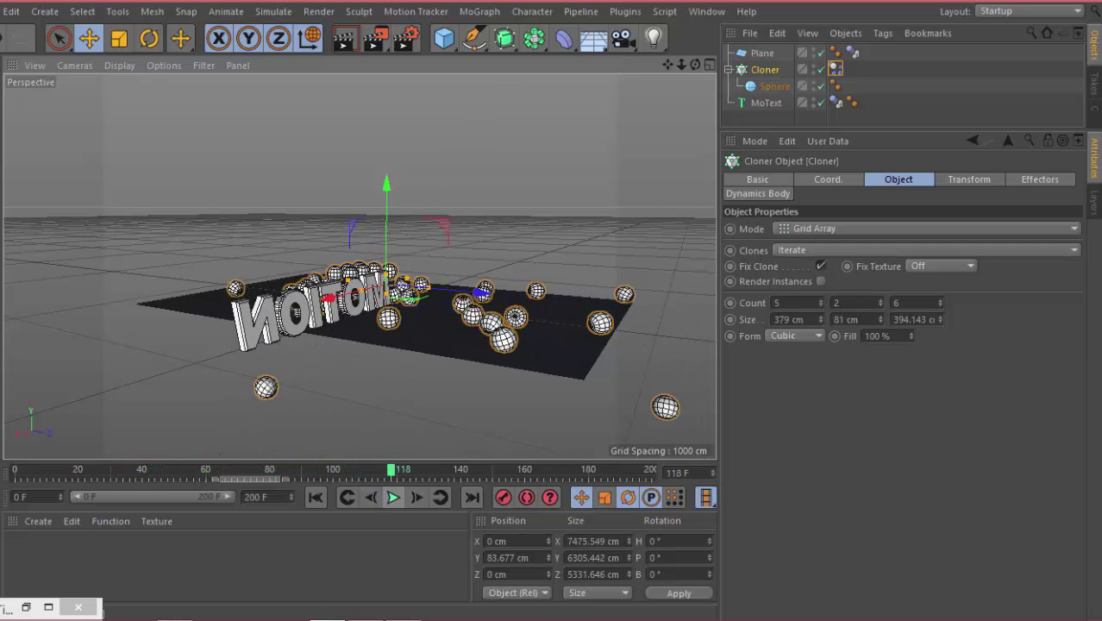
pyautogui.keyDown('alt'); pyautogui.moveTo(483, 284); pyautogui.dragTo(302, 258); pyautogui.keyUp('alt')
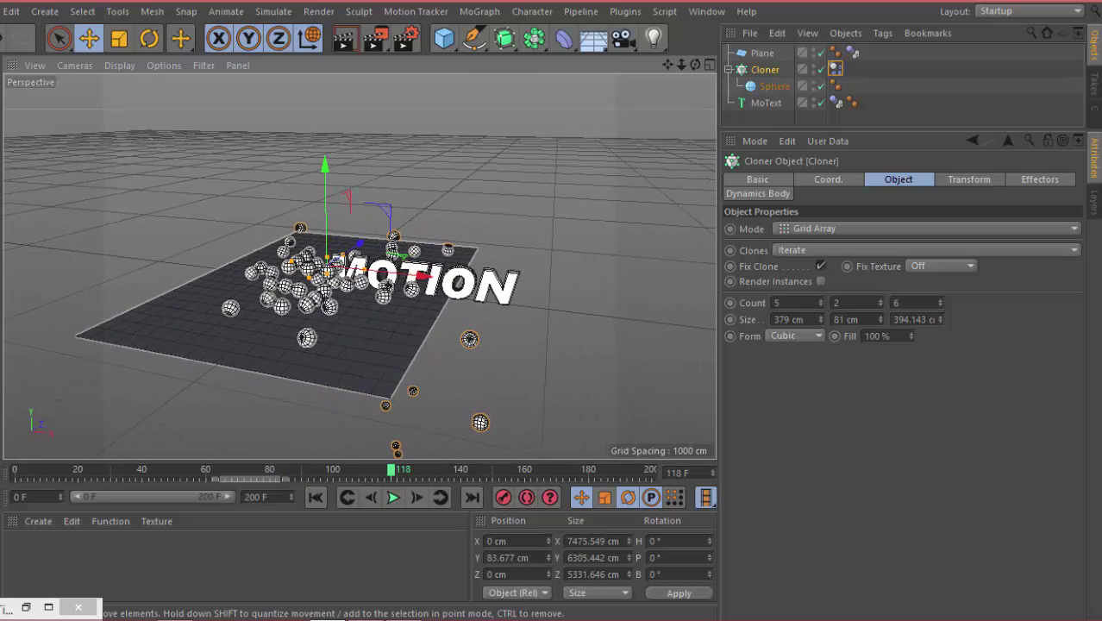